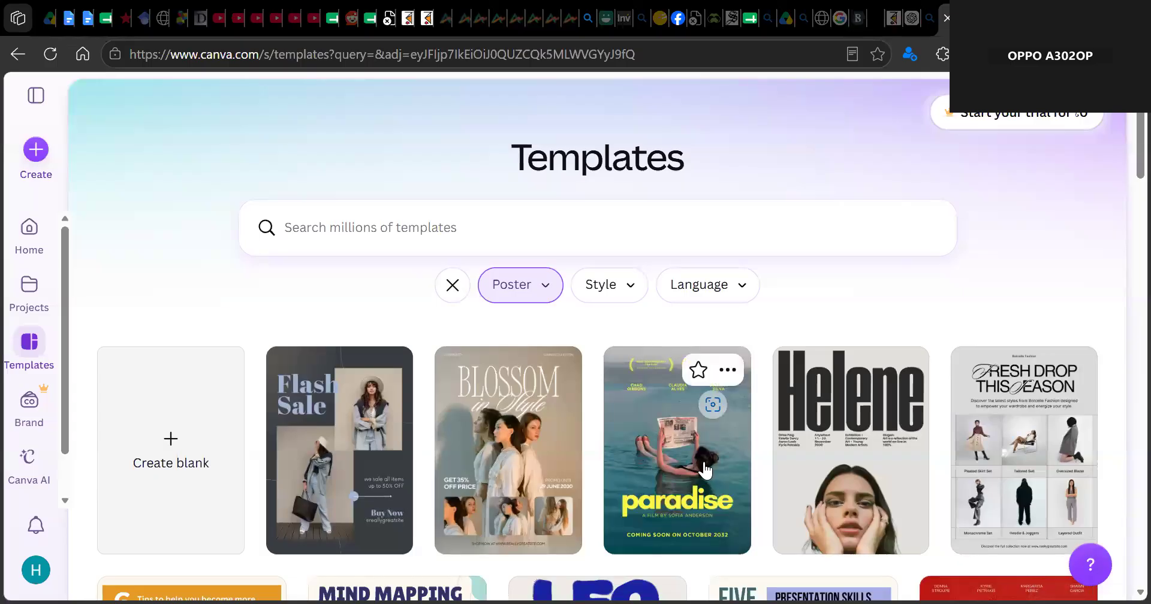
- Preview the Yellow Blue Bold Minimalist Documentary Movie Poster template and open it for customization
{"action": "right_click", "coordinate": [703, 467]}
{"action": "right_click", "coordinate": [672, 403]}
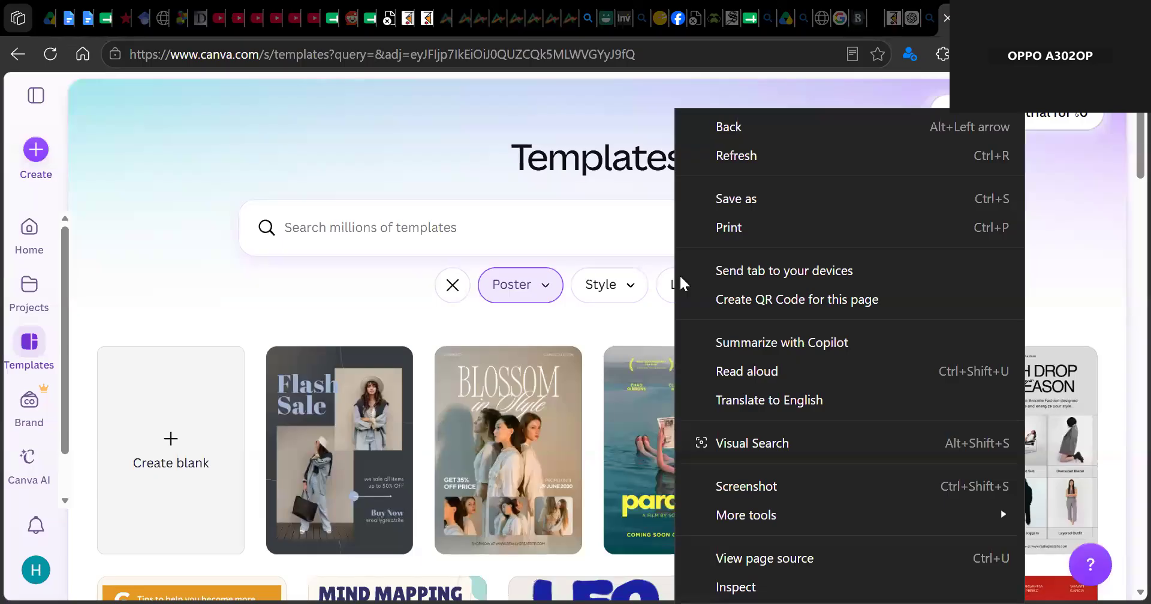
{"action": "scroll", "coordinate": [690, 252], "scroll_direction": "down", "scroll_amount": 4}
{"action": "right_click", "coordinate": [723, 258]}
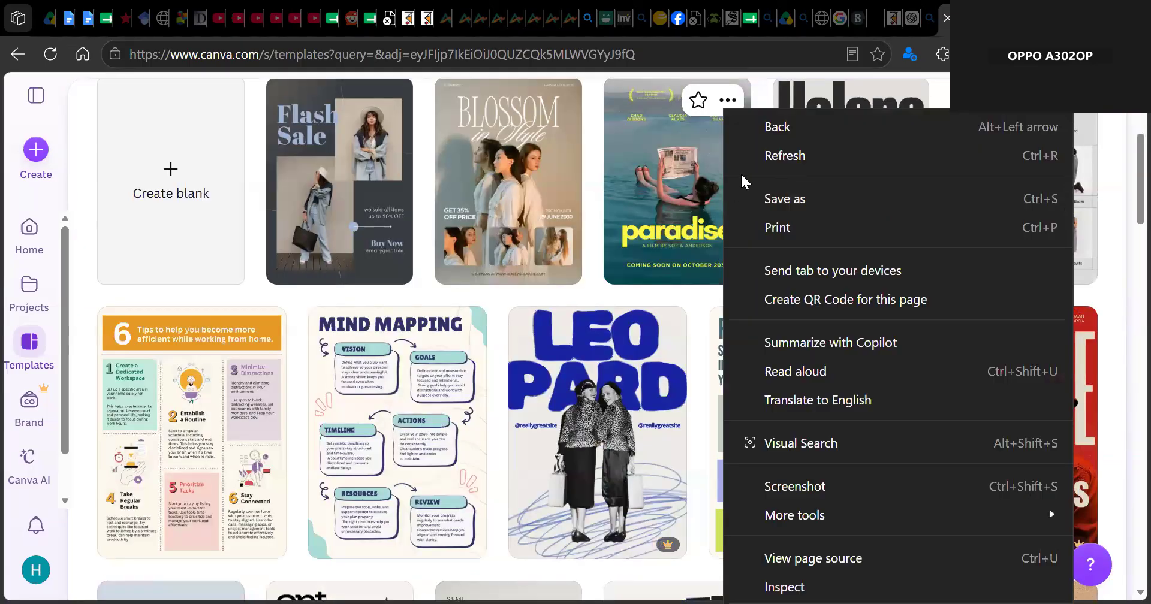
{"action": "left_click", "coordinate": [729, 102]}
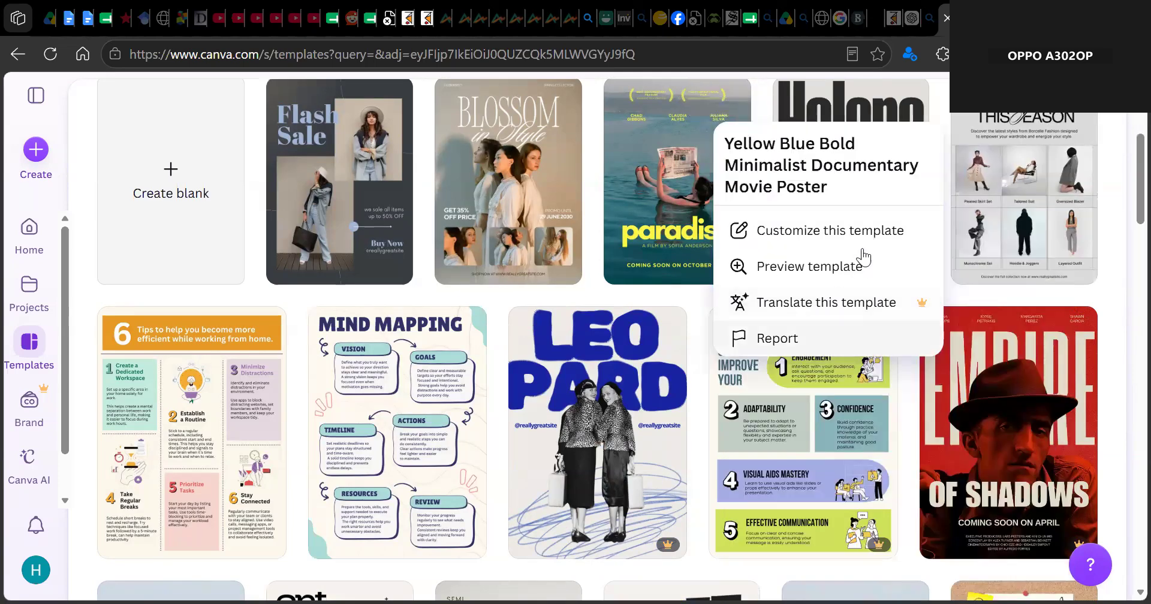
{"action": "left_click", "coordinate": [865, 272]}
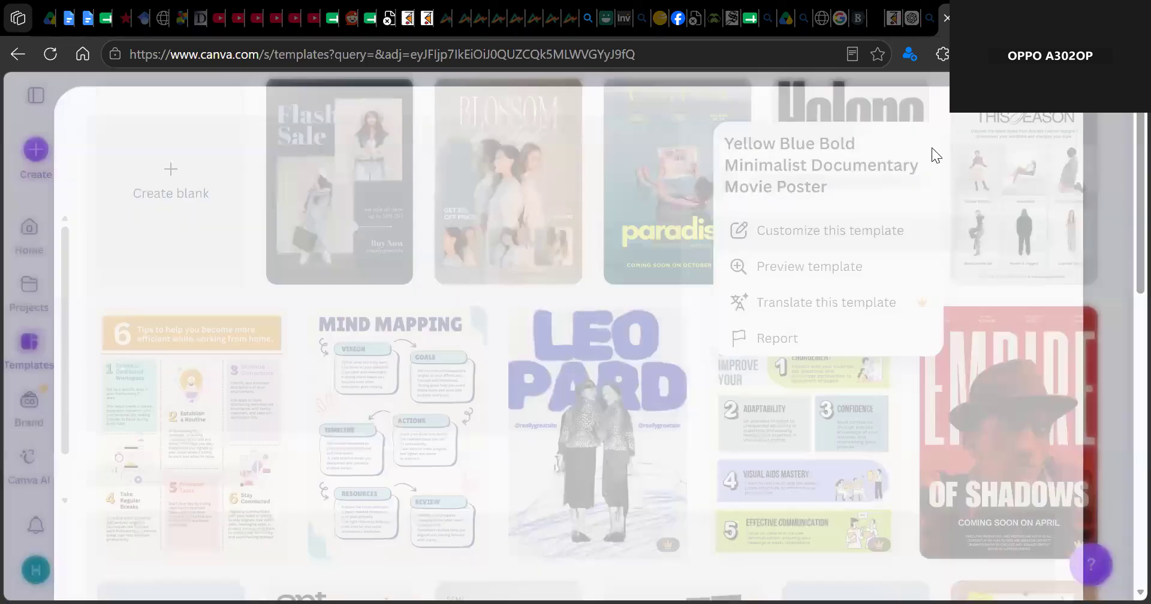
{"action": "left_click", "coordinate": [957, 322]}
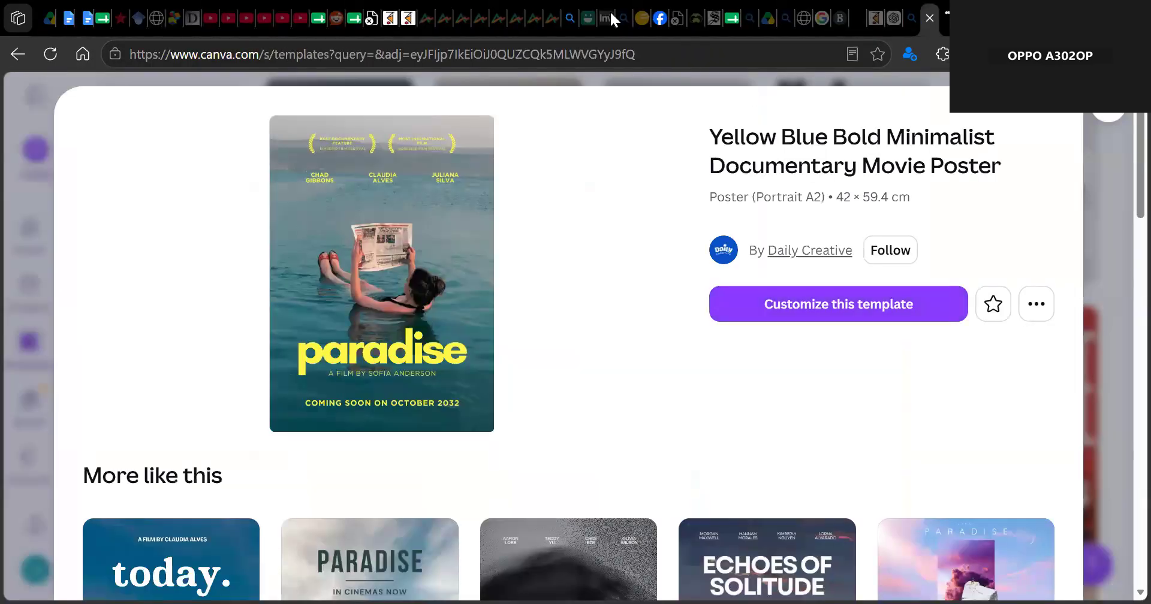
- Return to the template categories, reopen the Poster category and look through its templates
{"action": "key", "text": "alt+Left"}
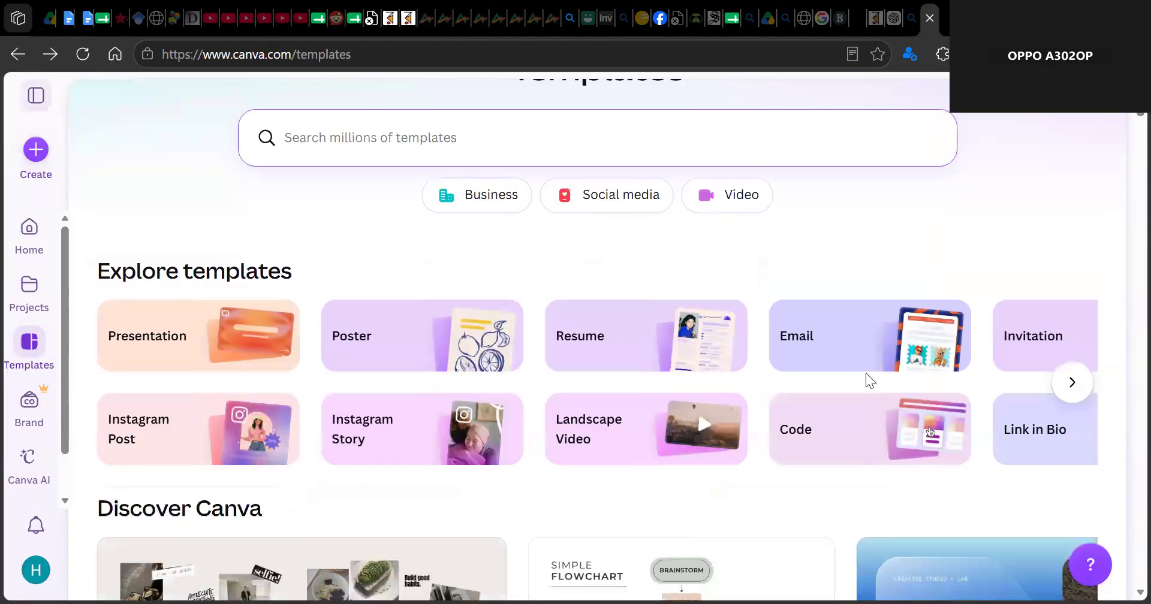
{"action": "left_click", "coordinate": [414, 364]}
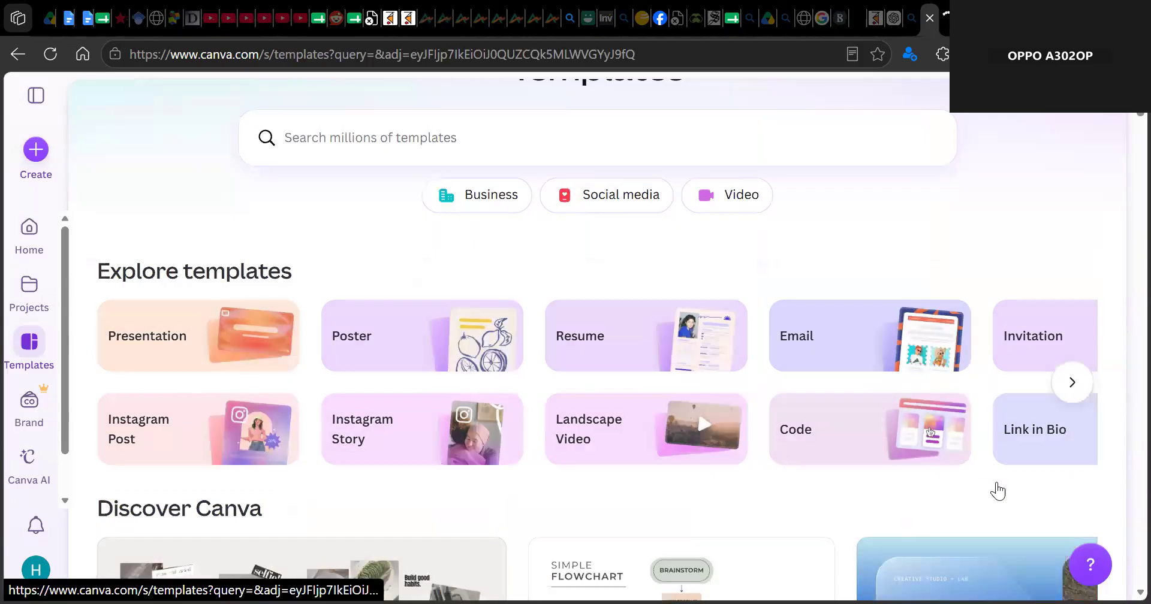
{"action": "scroll", "coordinate": [628, 305], "scroll_direction": "down", "scroll_amount": 14}
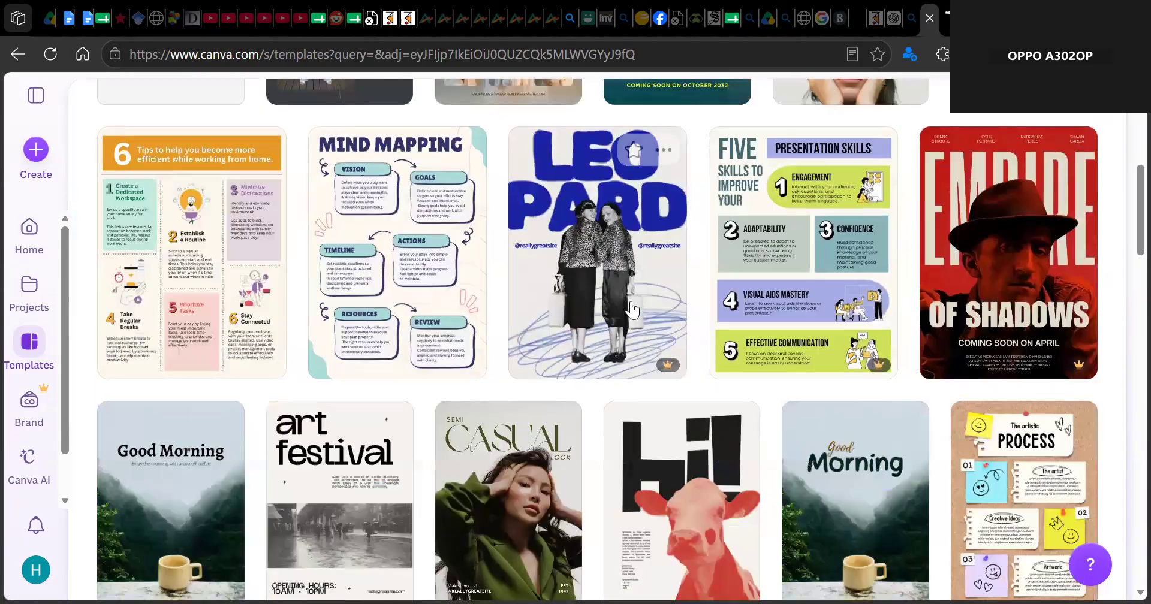
{"action": "scroll", "coordinate": [648, 300], "scroll_direction": "up", "scroll_amount": 4}
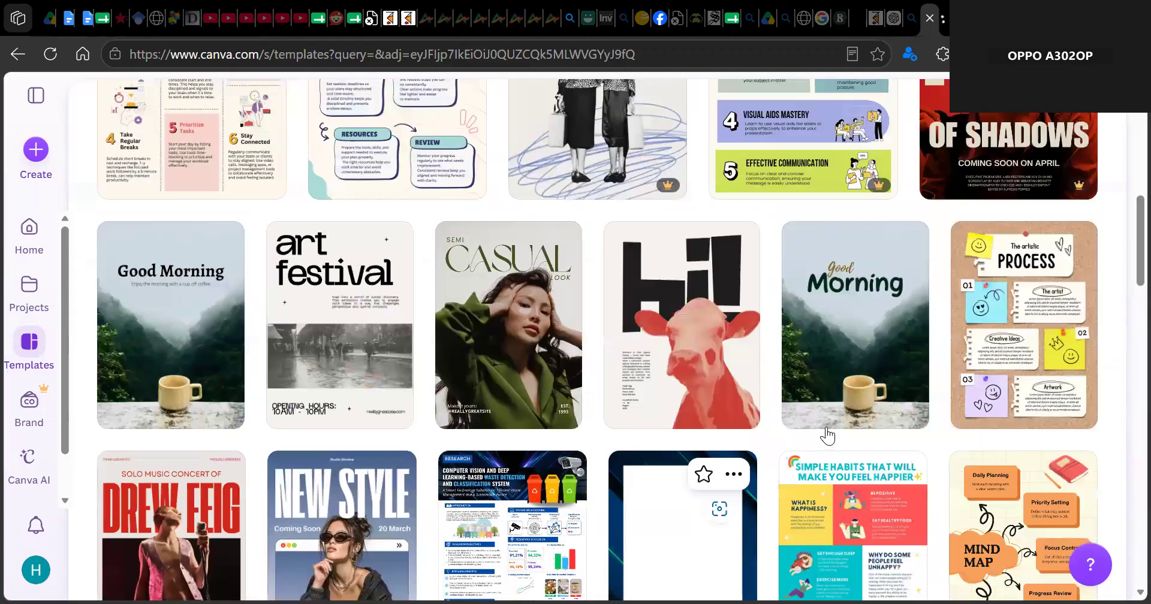
{"action": "scroll", "coordinate": [827, 423], "scroll_direction": "down", "scroll_amount": 7}
{"action": "scroll", "coordinate": [840, 391], "scroll_direction": "down", "scroll_amount": 10}
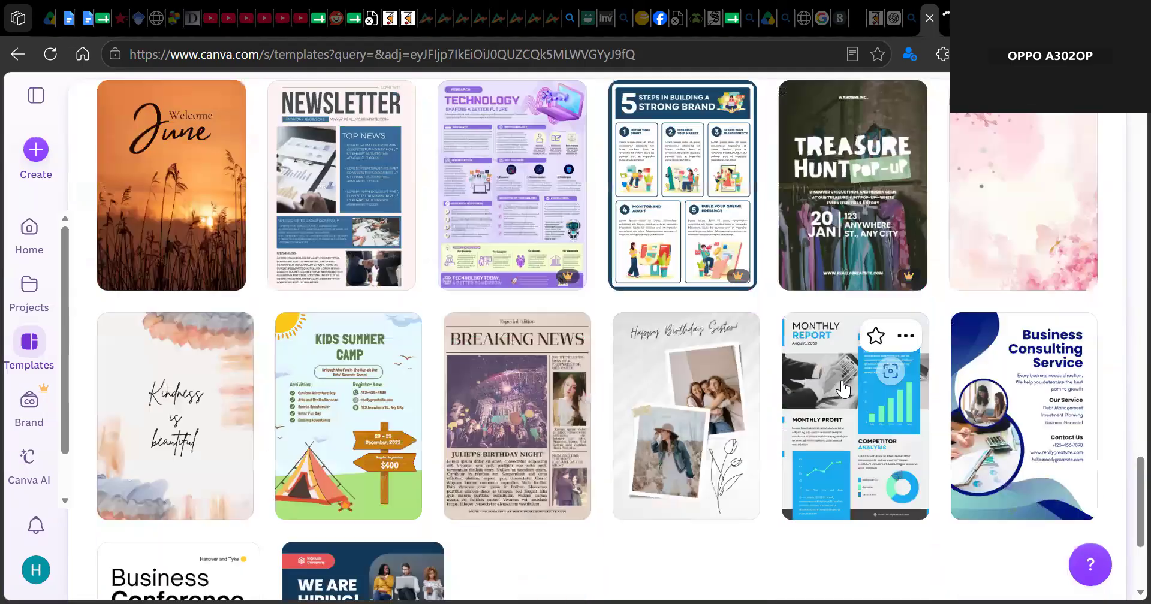
{"action": "scroll", "coordinate": [831, 401], "scroll_direction": "down", "scroll_amount": 3}
{"action": "scroll", "coordinate": [834, 391], "scroll_direction": "down", "scroll_amount": 4}
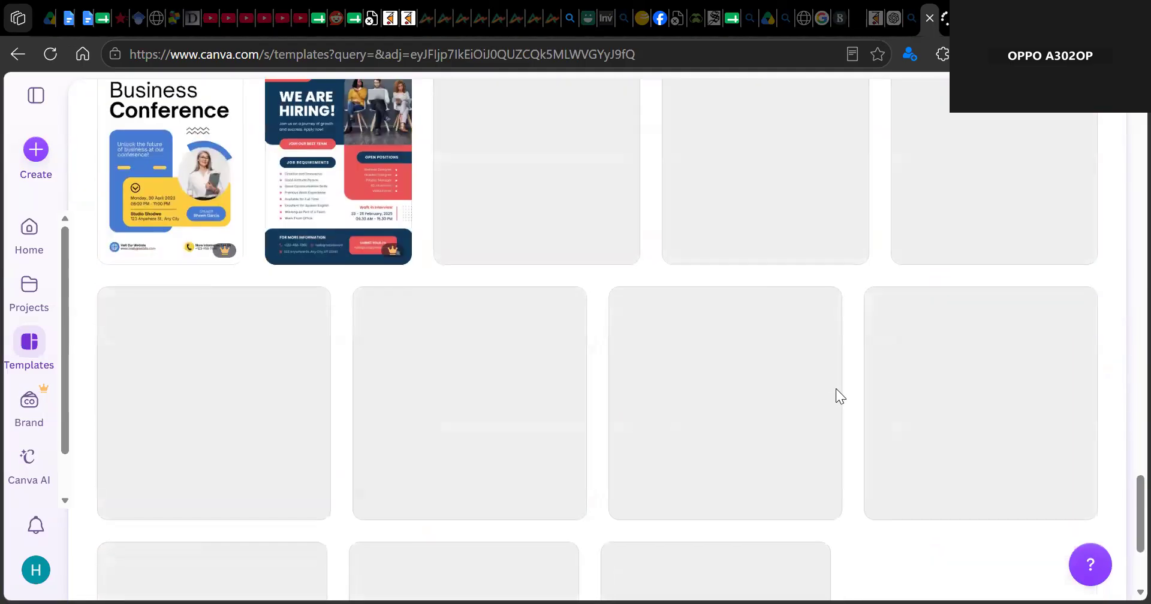
{"action": "scroll", "coordinate": [820, 391], "scroll_direction": "up", "scroll_amount": 15}
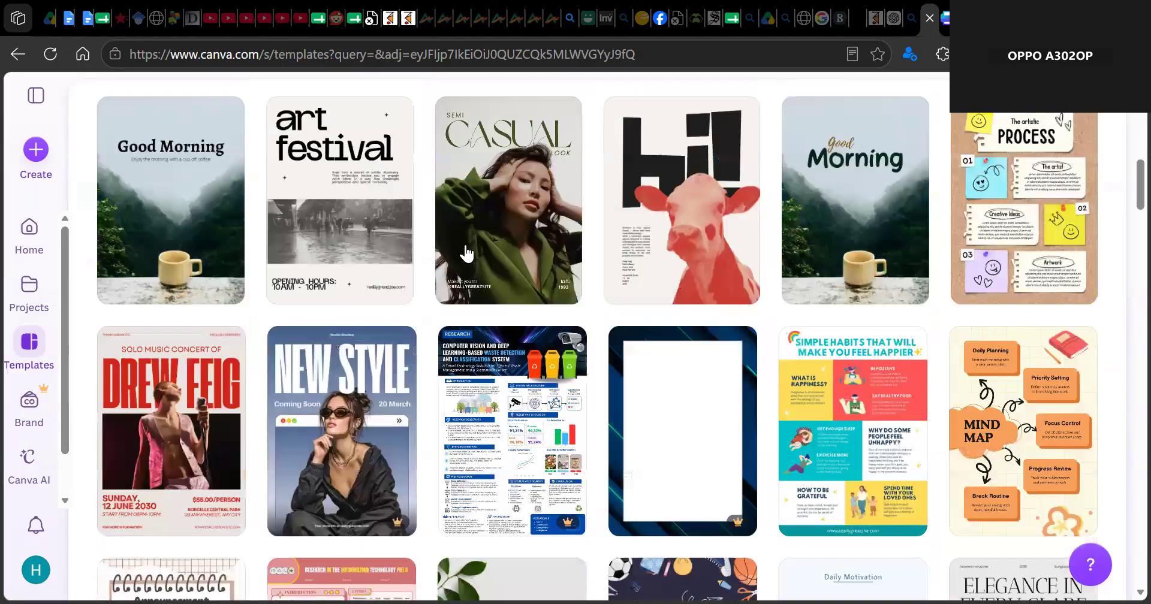
{"action": "scroll", "coordinate": [466, 255], "scroll_direction": "up", "scroll_amount": 10}
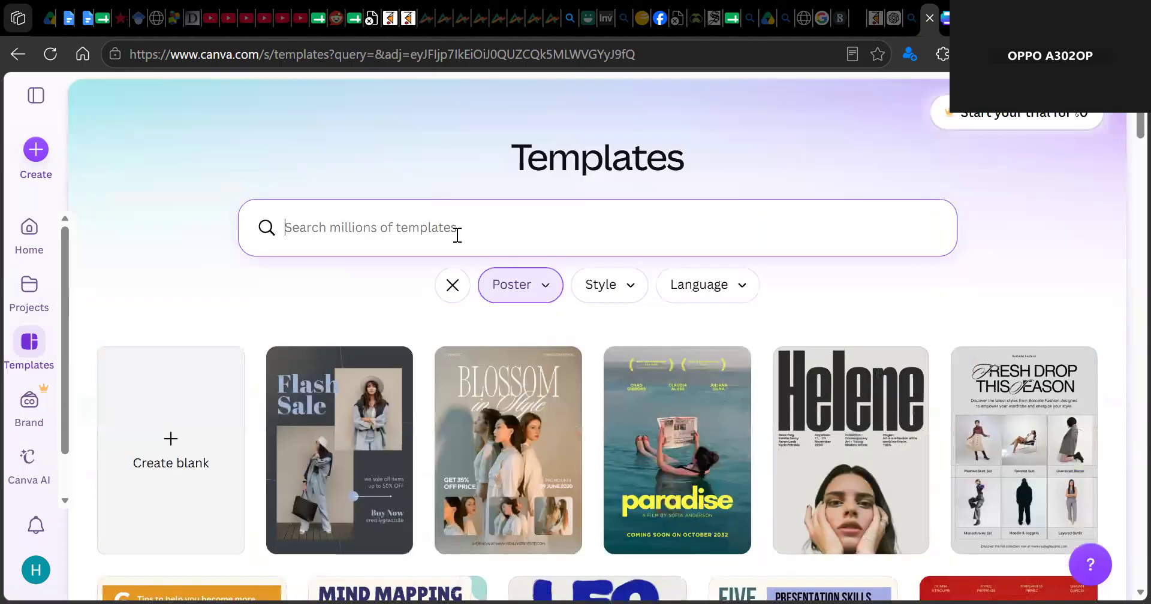
- Search the poster templates for "product", look over the designs, and return to the general poster list
{"action": "type", "text": "se"}
{"action": "key", "text": "BackSpace"}
{"action": "key", "text": "BackSpace"}
{"action": "type", "text": "product"}
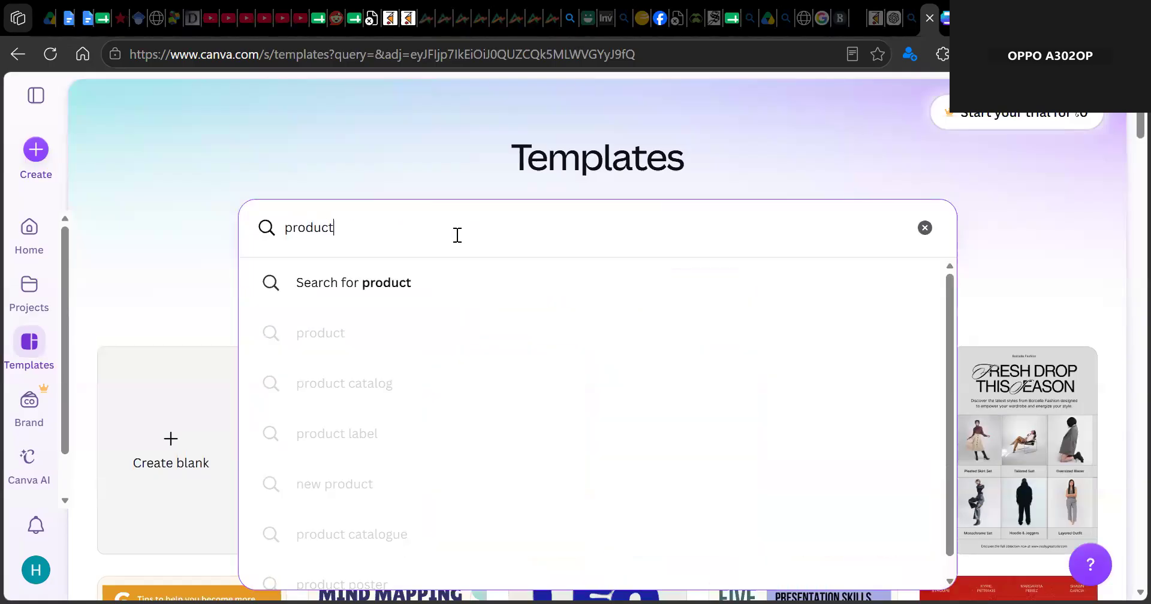
{"action": "key", "text": "Return"}
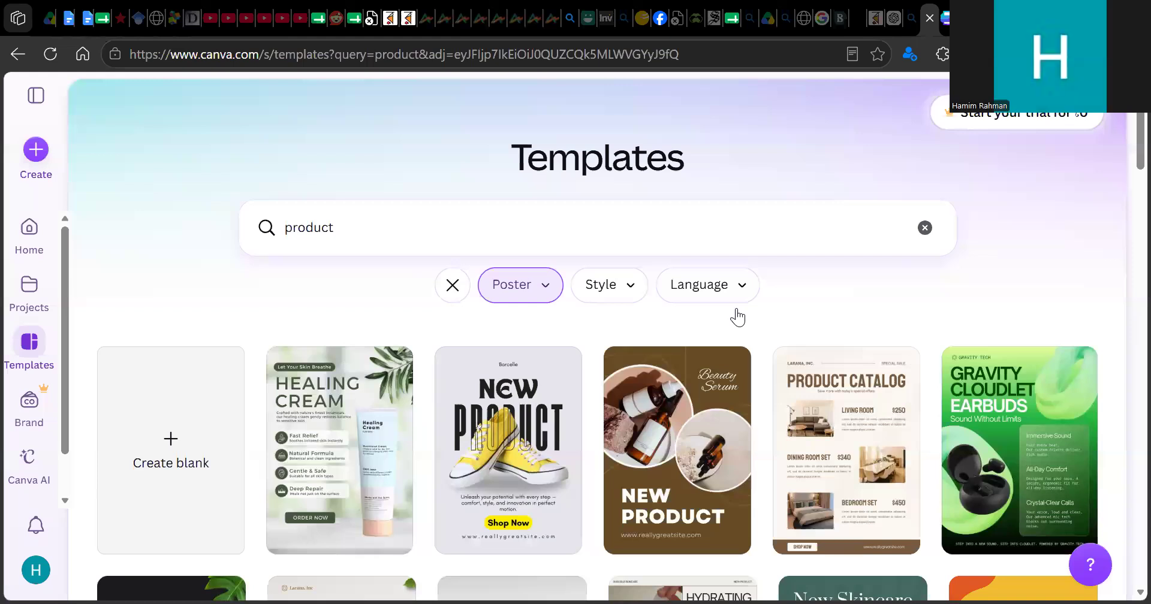
{"action": "scroll", "coordinate": [1042, 289], "scroll_direction": "down", "scroll_amount": 5}
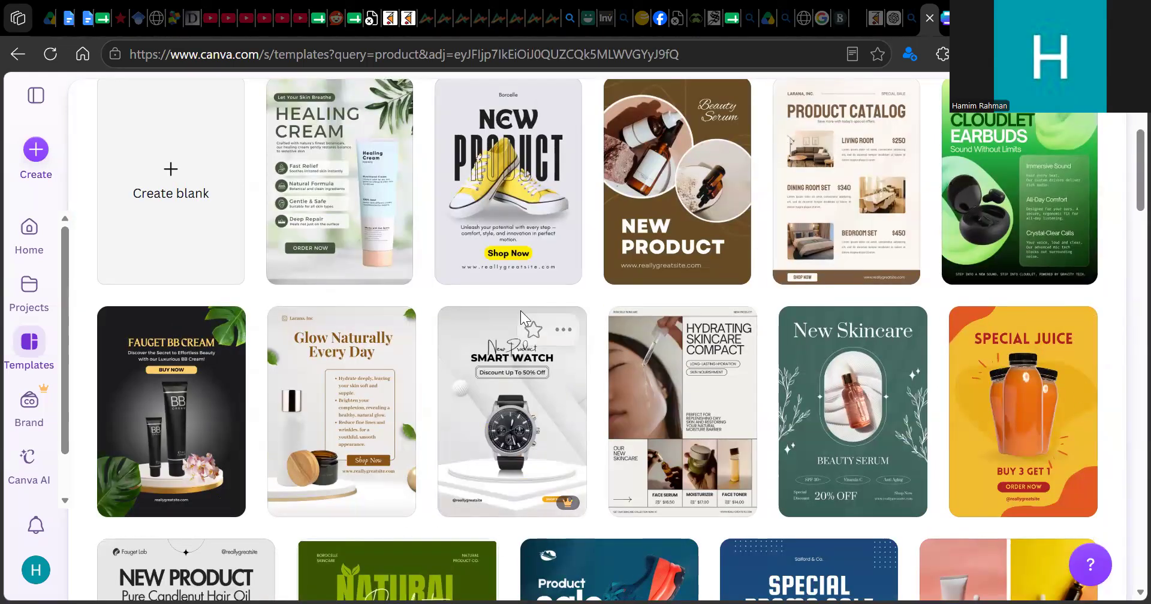
{"action": "scroll", "coordinate": [102, 284], "scroll_direction": "up", "scroll_amount": 5}
{"action": "key", "text": "alt+Left"}
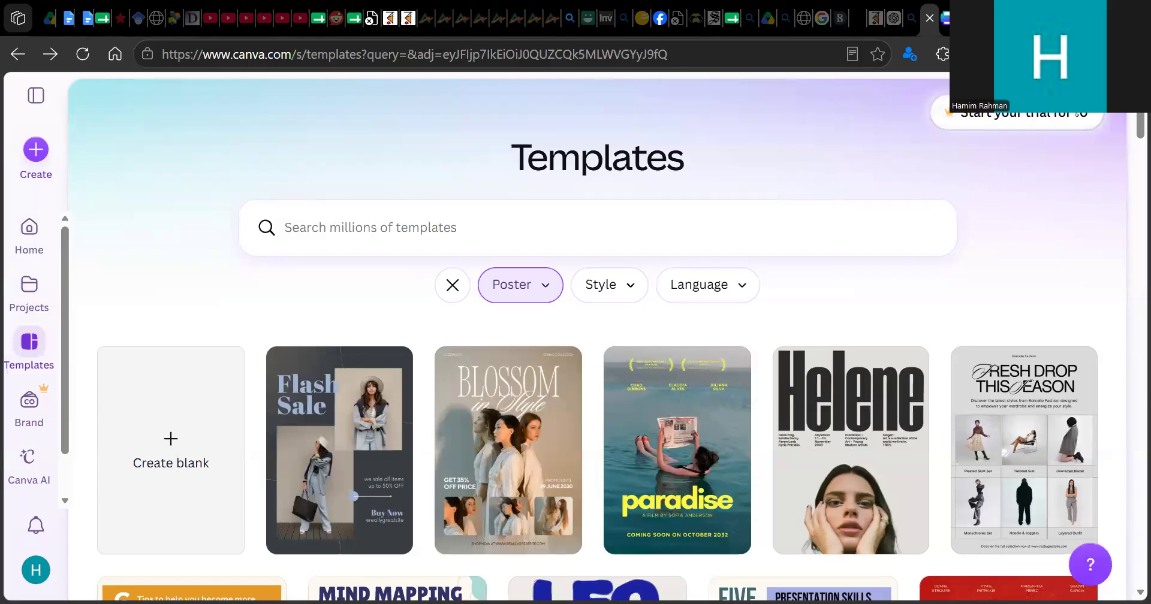
- Preview the paradise movie poster template again and switch to its editable design
{"action": "left_click", "coordinate": [670, 419]}
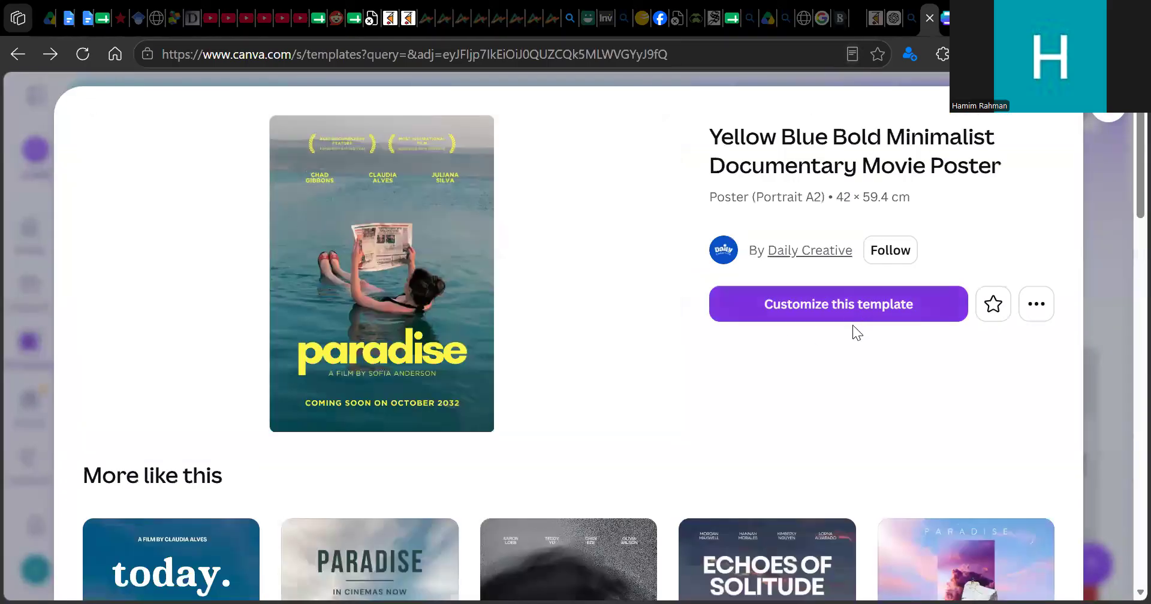
{"action": "left_click", "coordinate": [947, 12]}
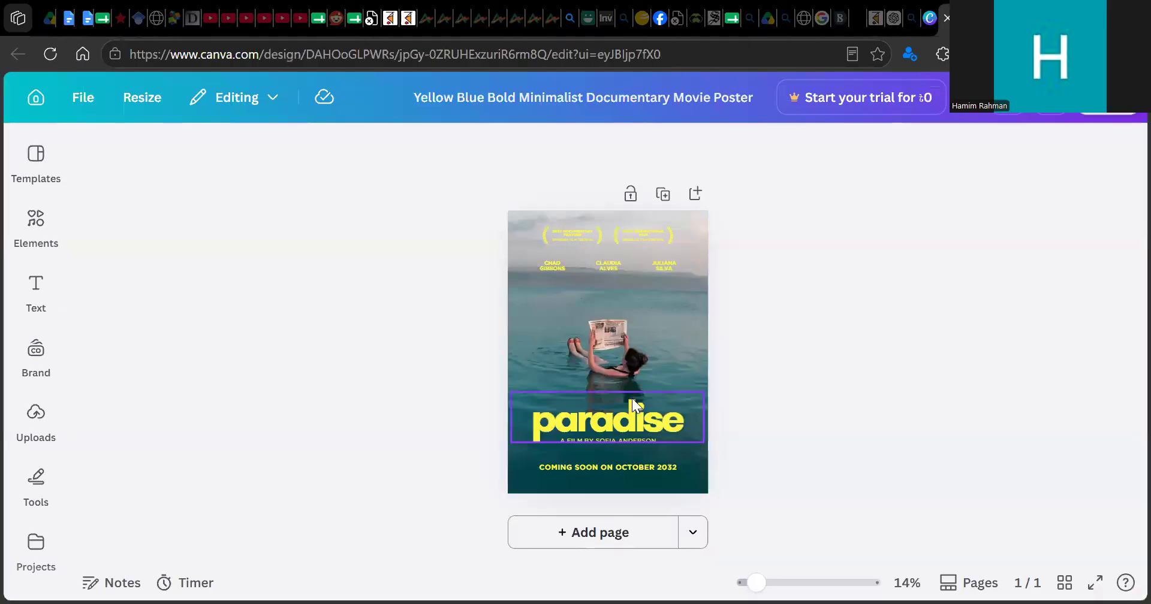
{"action": "scroll", "coordinate": [632, 399], "scroll_direction": "up", "scroll_amount": 2}
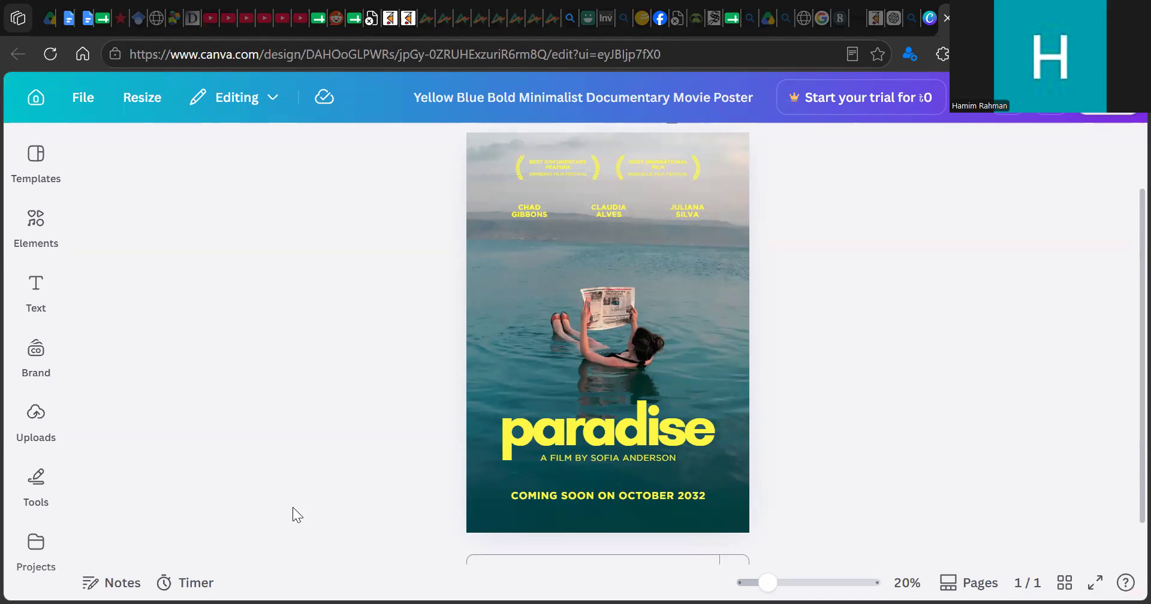
- Show the template, text and uploaded-image resources available for the poster
{"action": "left_click", "coordinate": [13, 175]}
{"action": "left_click", "coordinate": [34, 294]}
{"action": "left_click", "coordinate": [24, 441]}
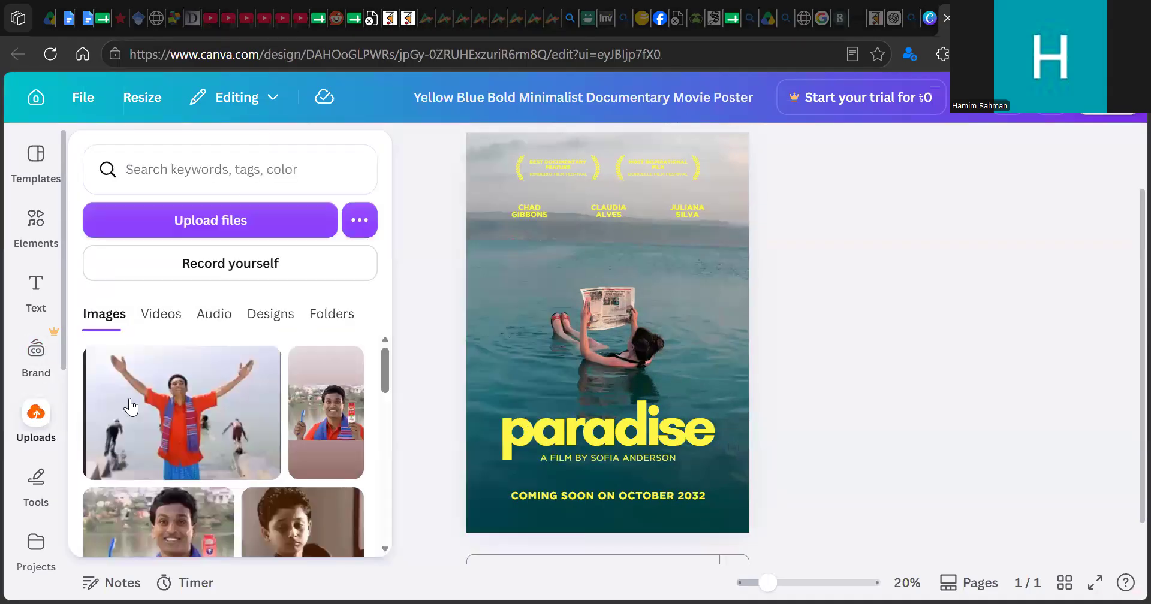
- Show the eraser options for the poster's background photo and examine the floating woman up close
{"action": "left_click", "coordinate": [581, 340]}
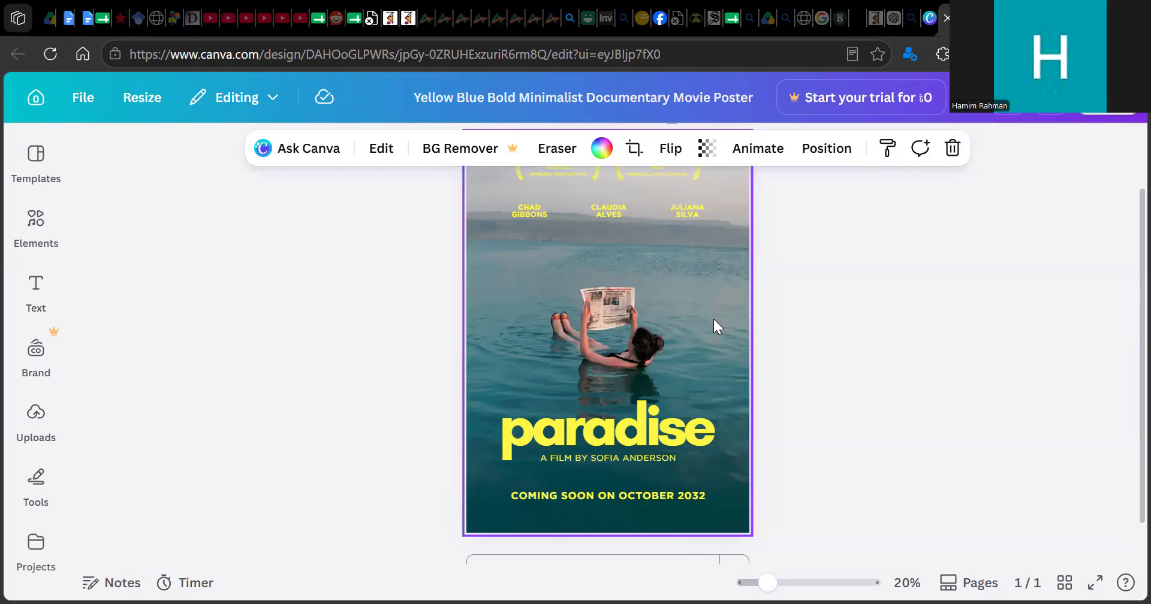
{"action": "left_click", "coordinate": [557, 150]}
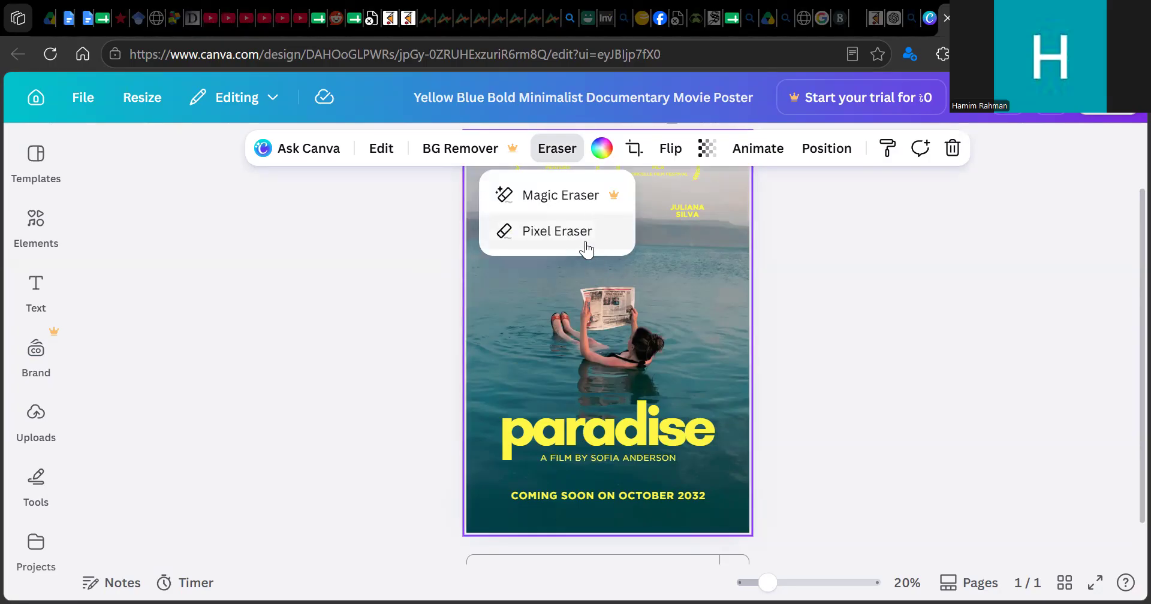
{"action": "left_click", "coordinate": [579, 347]}
{"action": "scroll", "coordinate": [624, 355], "scroll_direction": "up", "scroll_amount": 3}
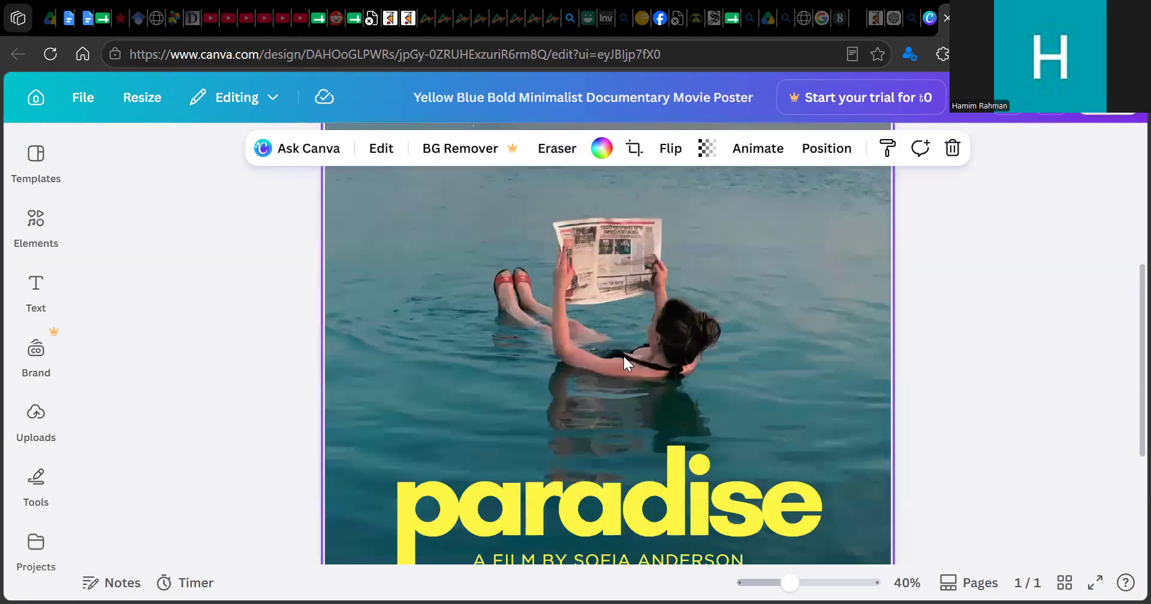
{"action": "scroll", "coordinate": [624, 354], "scroll_direction": "up", "scroll_amount": 3}
{"action": "left_click_drag", "start_coordinate": [592, 247], "coordinate": [596, 367]}
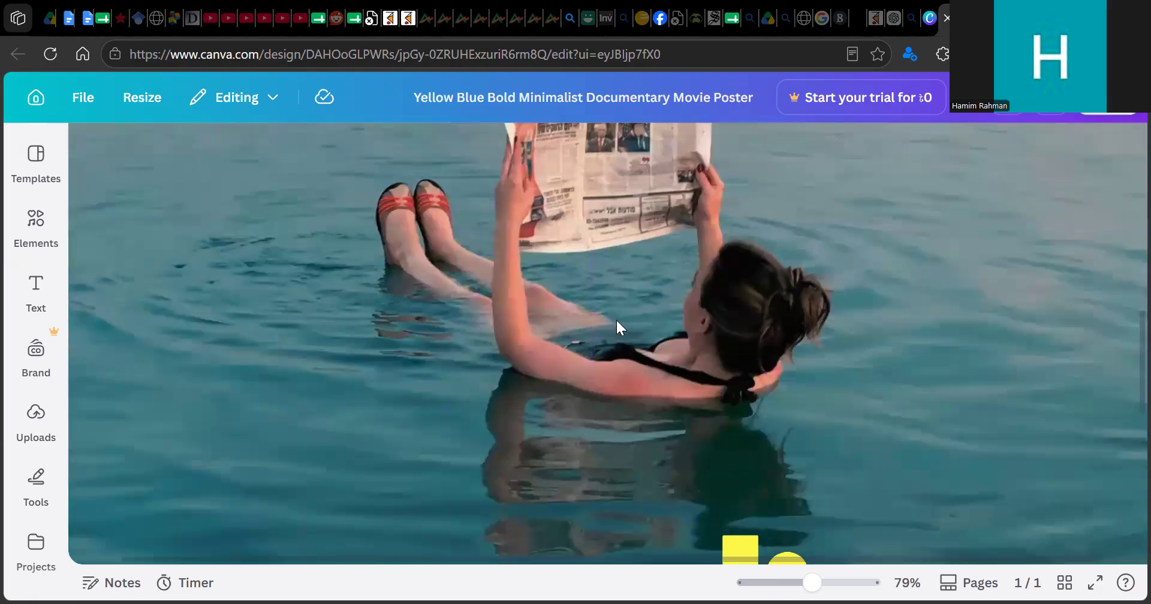
{"action": "scroll", "coordinate": [616, 319], "scroll_direction": "down", "scroll_amount": 2}
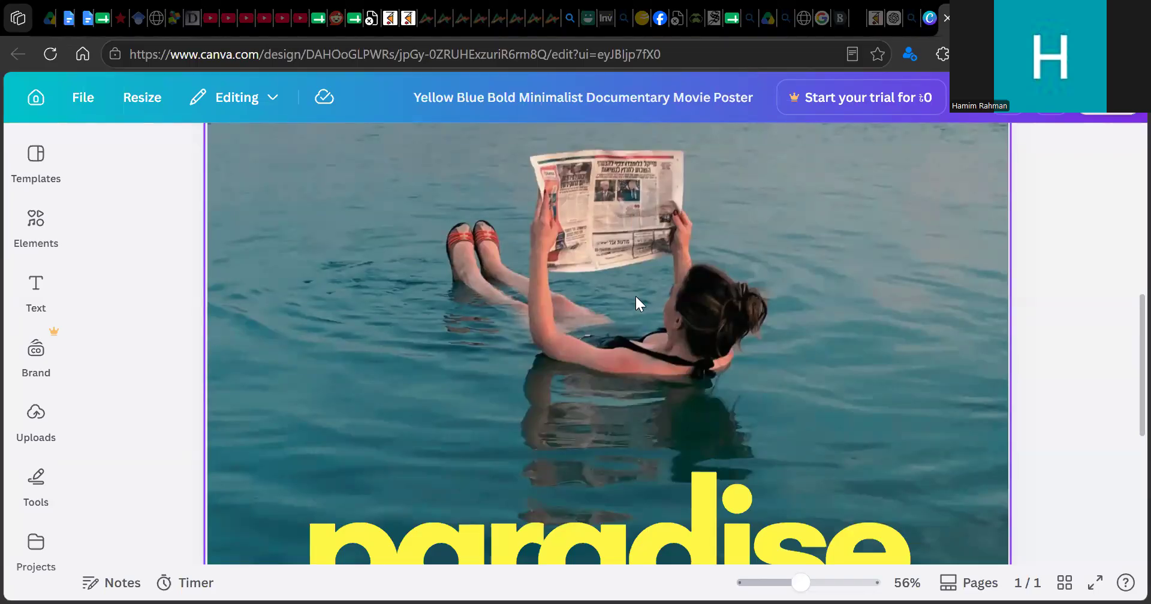
{"action": "scroll", "coordinate": [635, 294], "scroll_direction": "down", "scroll_amount": 1}
{"action": "scroll", "coordinate": [637, 291], "scroll_direction": "down", "scroll_amount": 2}
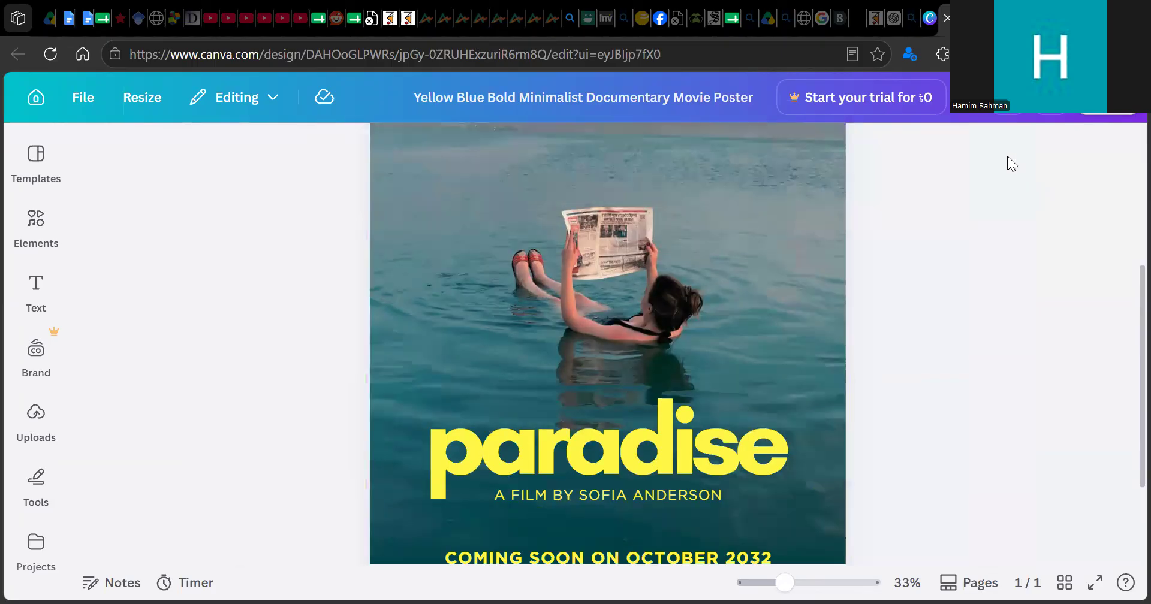
- Open Google in a new browser tab and search for "rokomari"
{"action": "key", "text": "ctrl+t"}
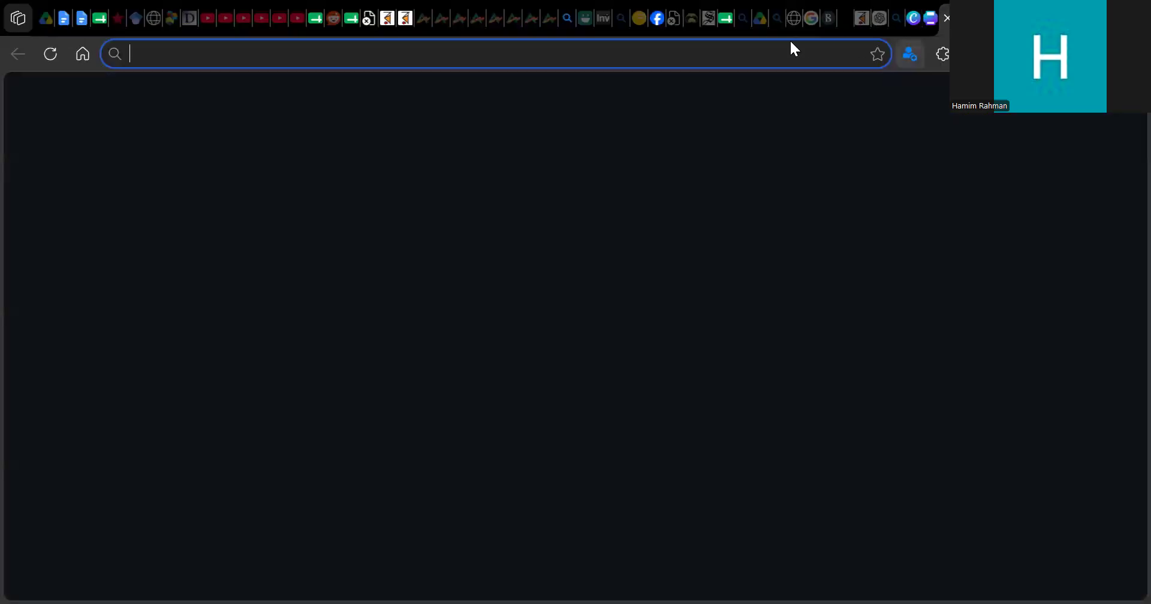
{"action": "type", "text": "g"}
{"action": "key", "text": "Return"}
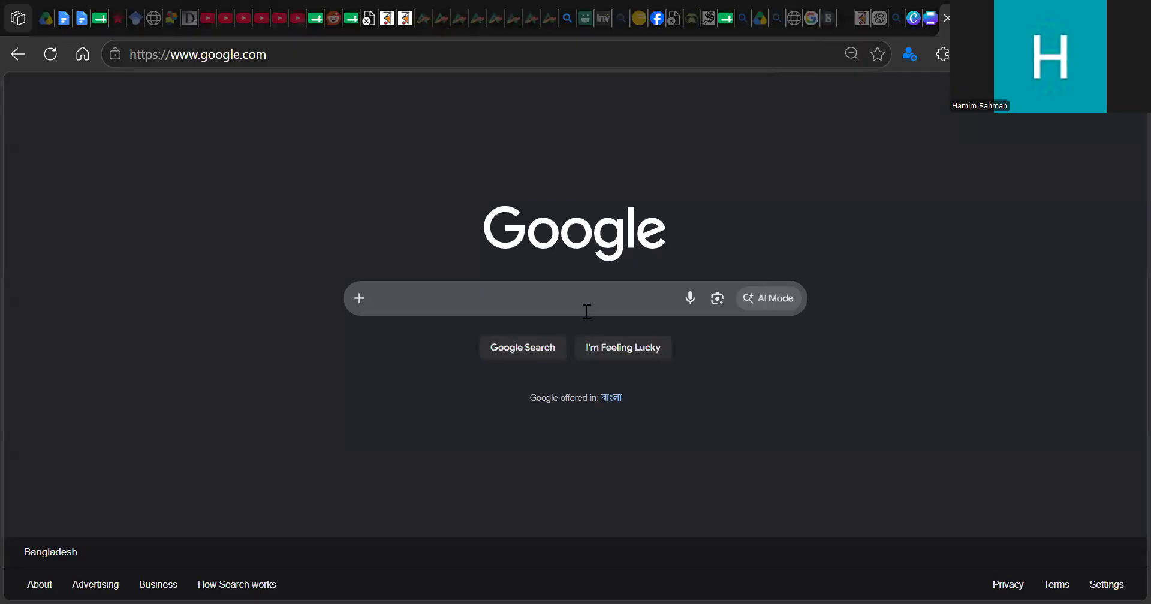
{"action": "type", "text": "rokomari"}
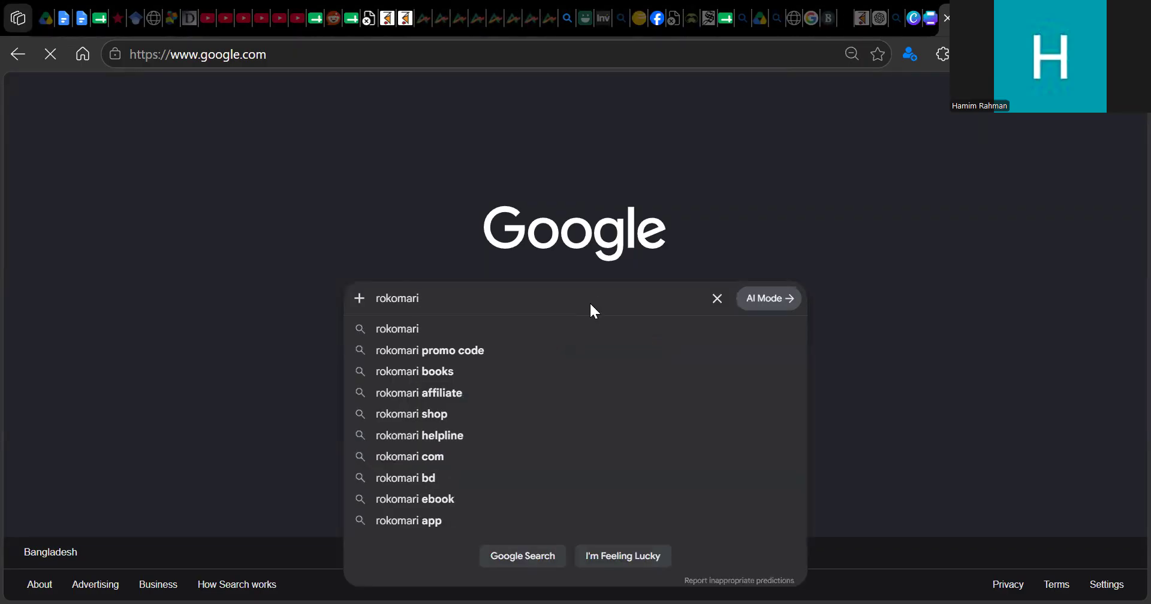
{"action": "key", "text": "Return"}
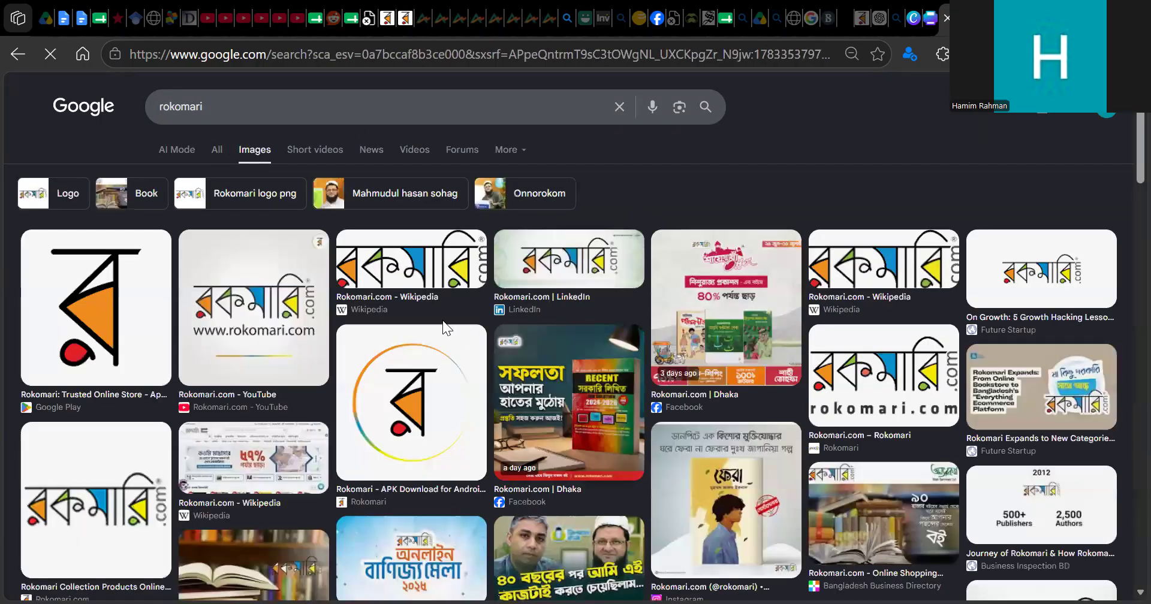
{"action": "scroll", "coordinate": [631, 406], "scroll_direction": "down", "scroll_amount": 2}
{"action": "scroll", "coordinate": [90, 270], "scroll_direction": "up", "scroll_amount": 2}
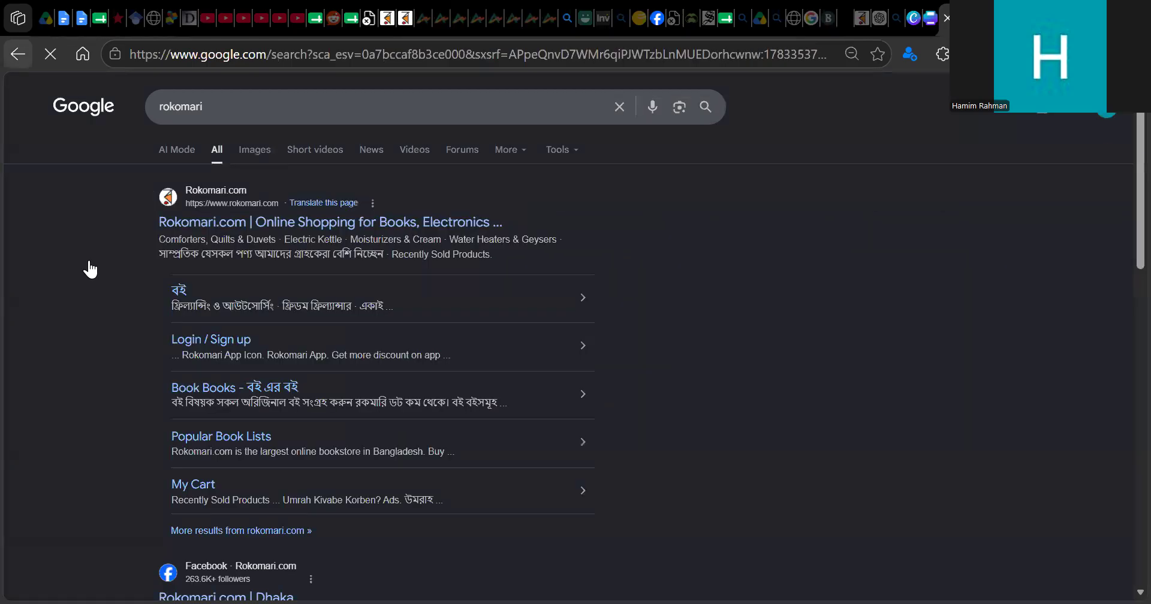
- Open the Rokomari.com online store from the web results and dismiss its promotional pop-up
{"action": "left_click", "coordinate": [259, 230]}
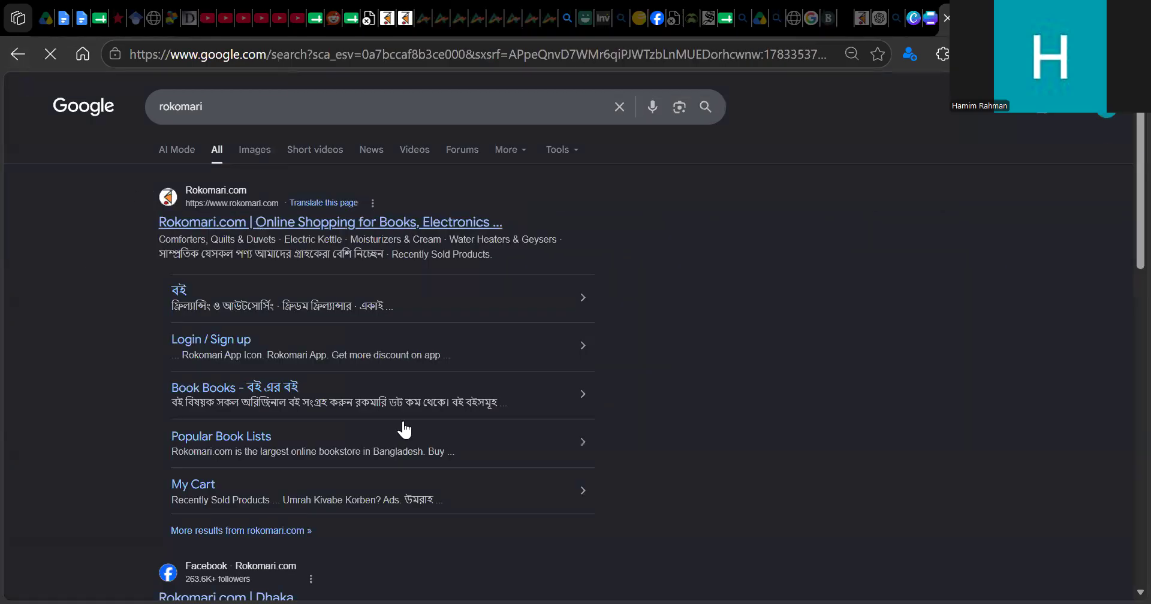
{"action": "scroll", "coordinate": [362, 379], "scroll_direction": "down", "scroll_amount": 4}
{"action": "scroll", "coordinate": [362, 379], "scroll_direction": "down", "scroll_amount": 4}
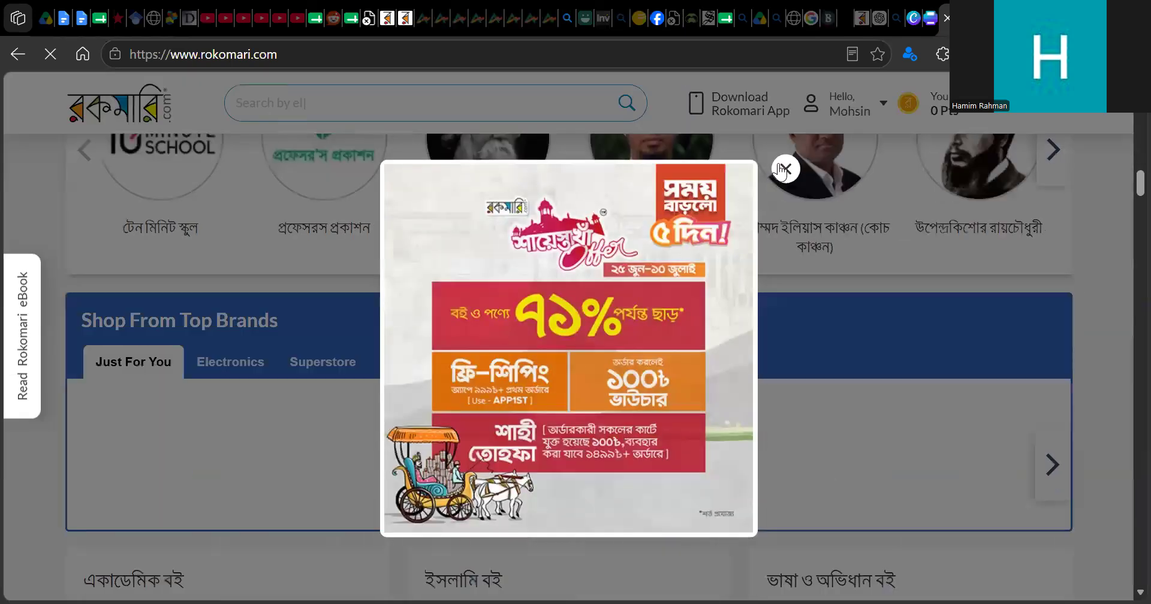
{"action": "left_click", "coordinate": [781, 172]}
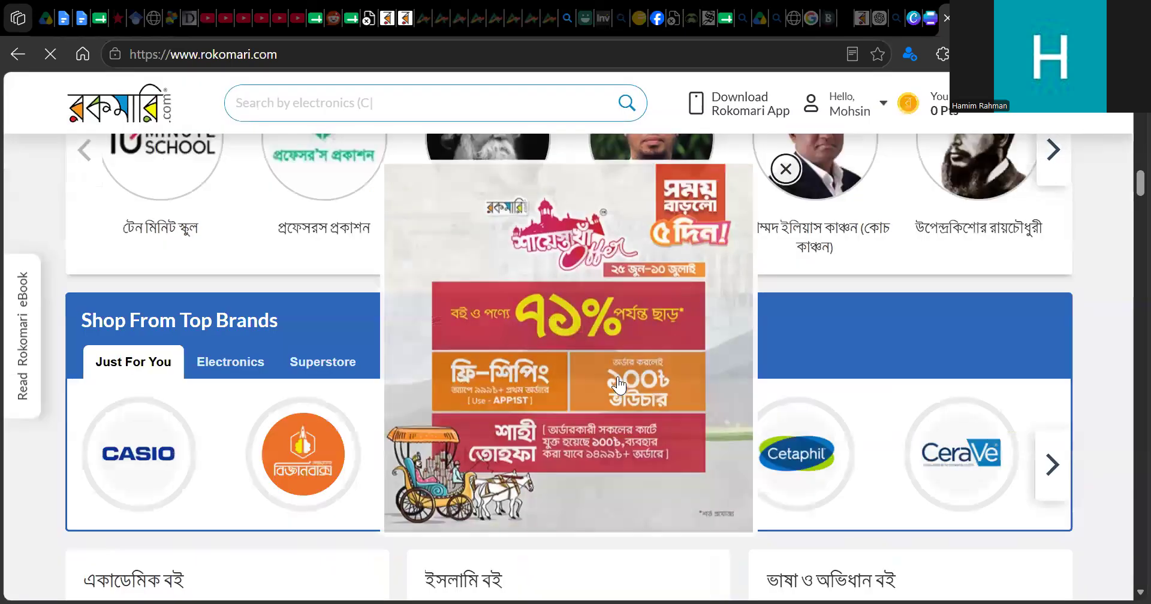
- Look over the top brands, popular products, categories and quick deals on the Rokomari home page
{"action": "scroll", "coordinate": [620, 379], "scroll_direction": "down", "scroll_amount": 10}
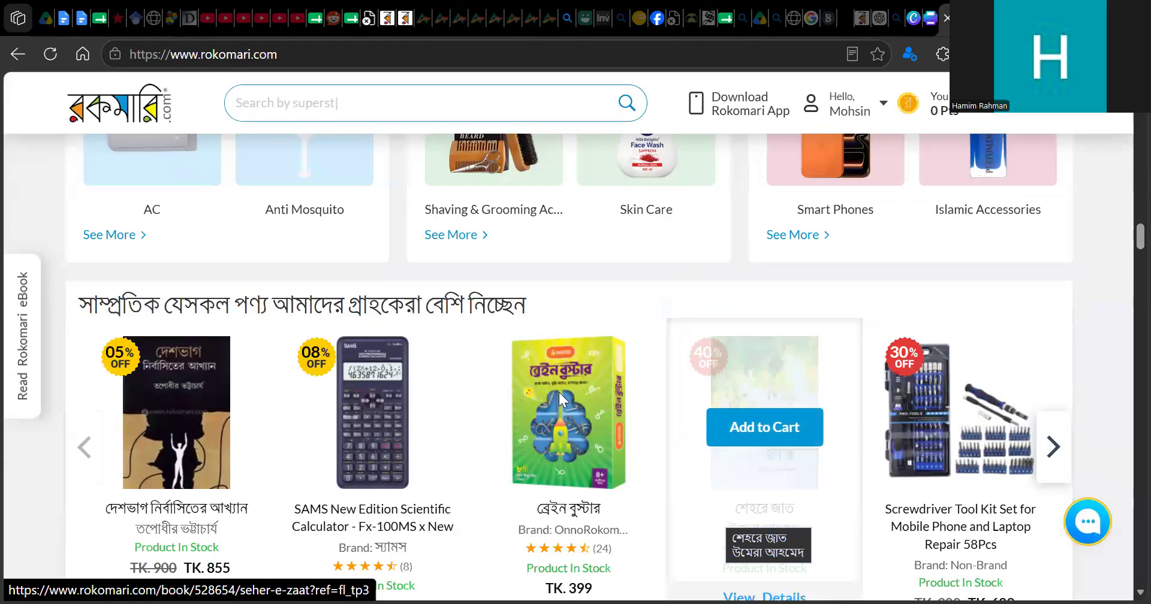
{"action": "scroll", "coordinate": [560, 399], "scroll_direction": "up", "scroll_amount": 5}
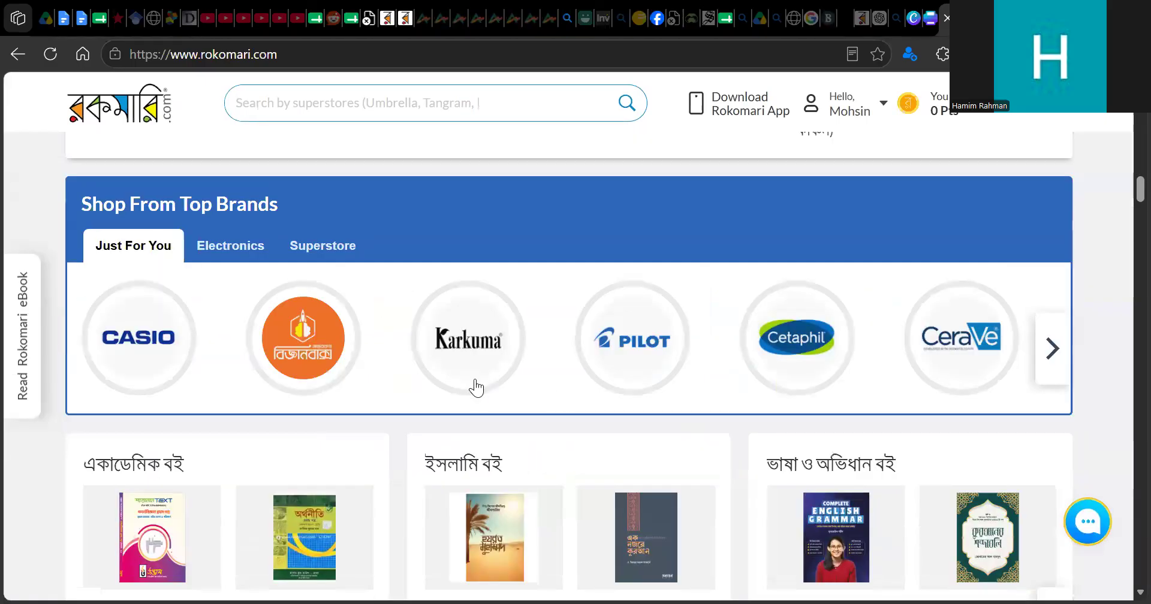
{"action": "scroll", "coordinate": [477, 389], "scroll_direction": "up", "scroll_amount": 15}
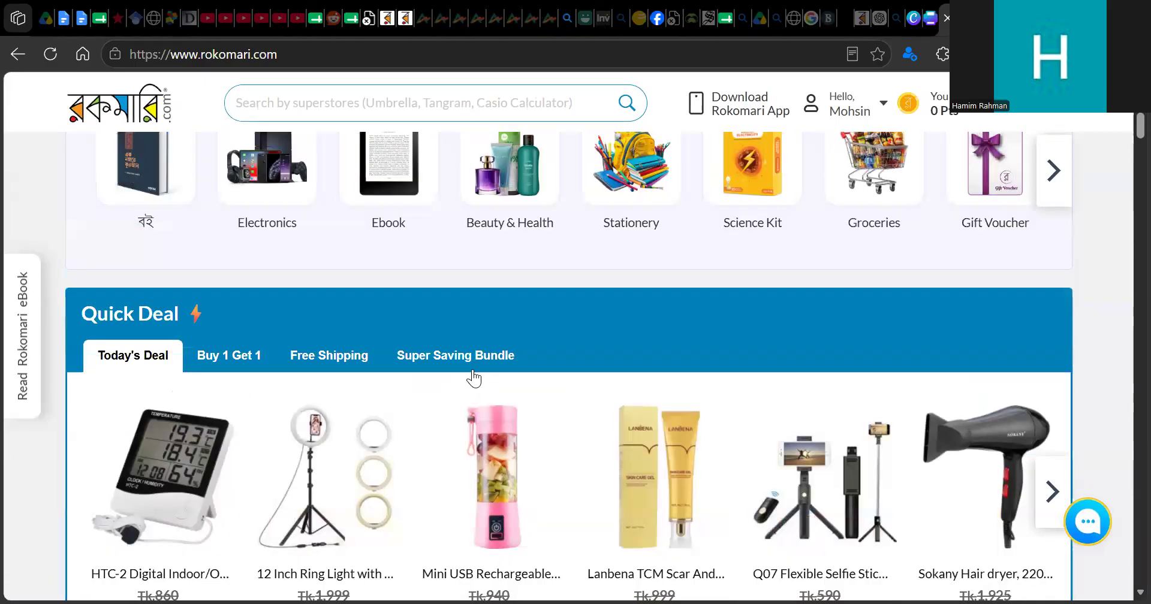
{"action": "scroll", "coordinate": [474, 378], "scroll_direction": "up", "scroll_amount": 5}
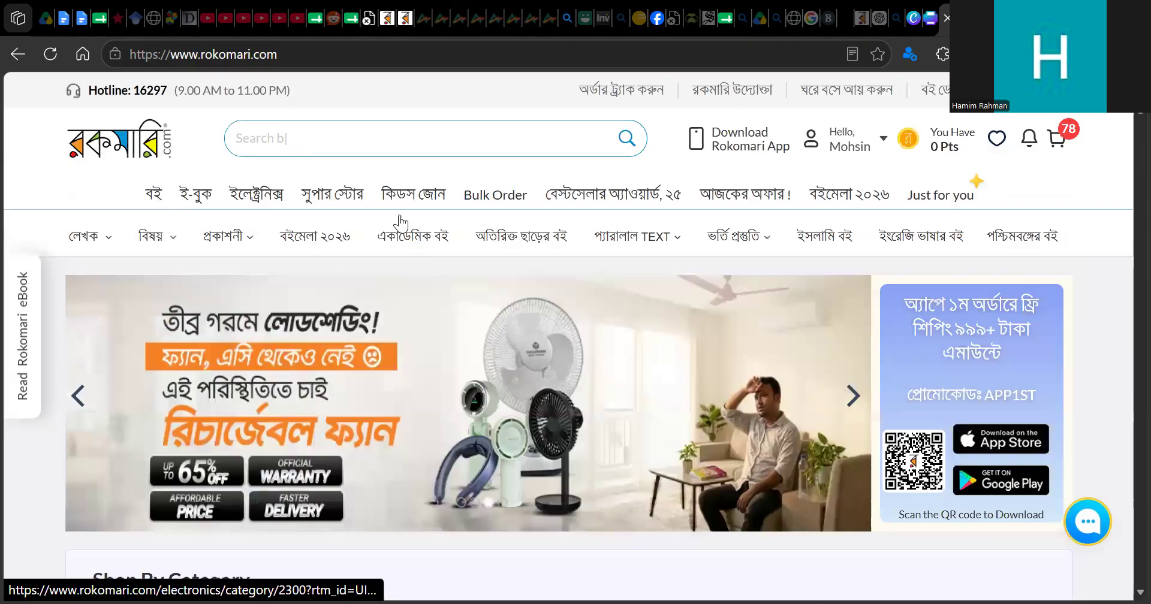
{"action": "scroll", "coordinate": [656, 387], "scroll_direction": "down", "scroll_amount": 5}
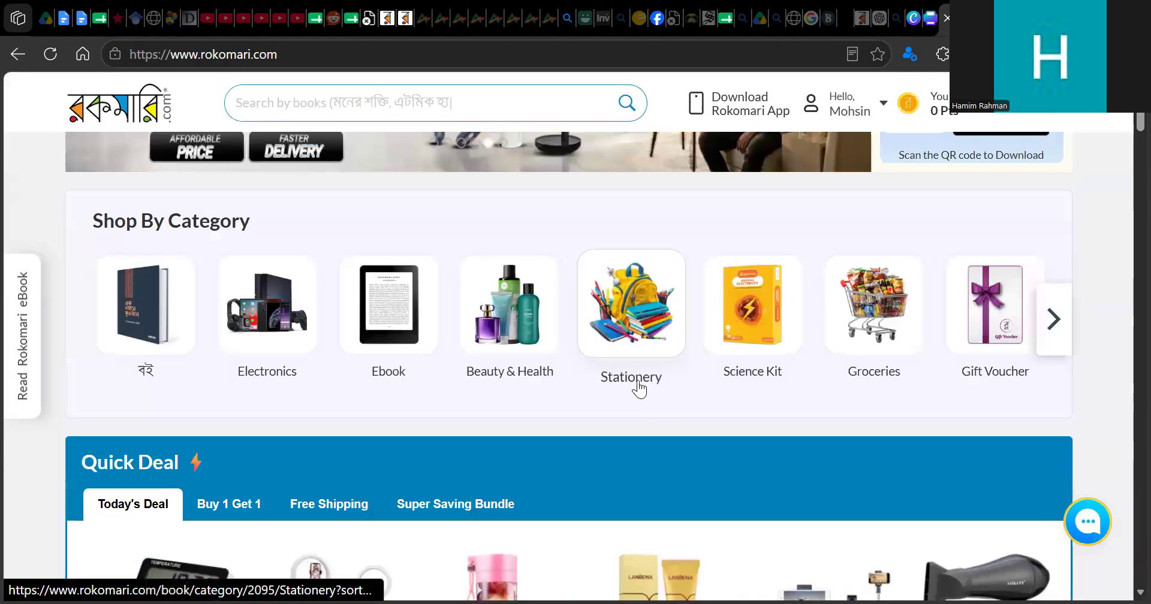
{"action": "scroll", "coordinate": [516, 318], "scroll_direction": "down", "scroll_amount": 7}
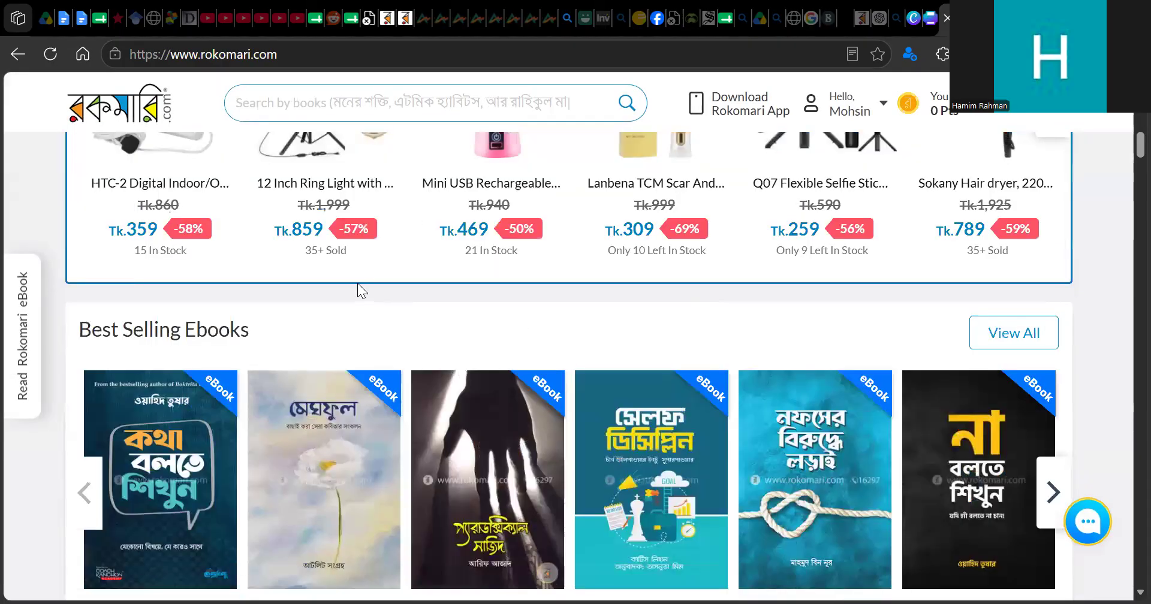
- Open the product page of the Paradoxical Sajid book from Rokomari's best-selling ebooks
{"action": "scroll", "coordinate": [359, 288], "scroll_direction": "up", "scroll_amount": 3}
{"action": "scroll", "coordinate": [359, 291], "scroll_direction": "down", "scroll_amount": 5}
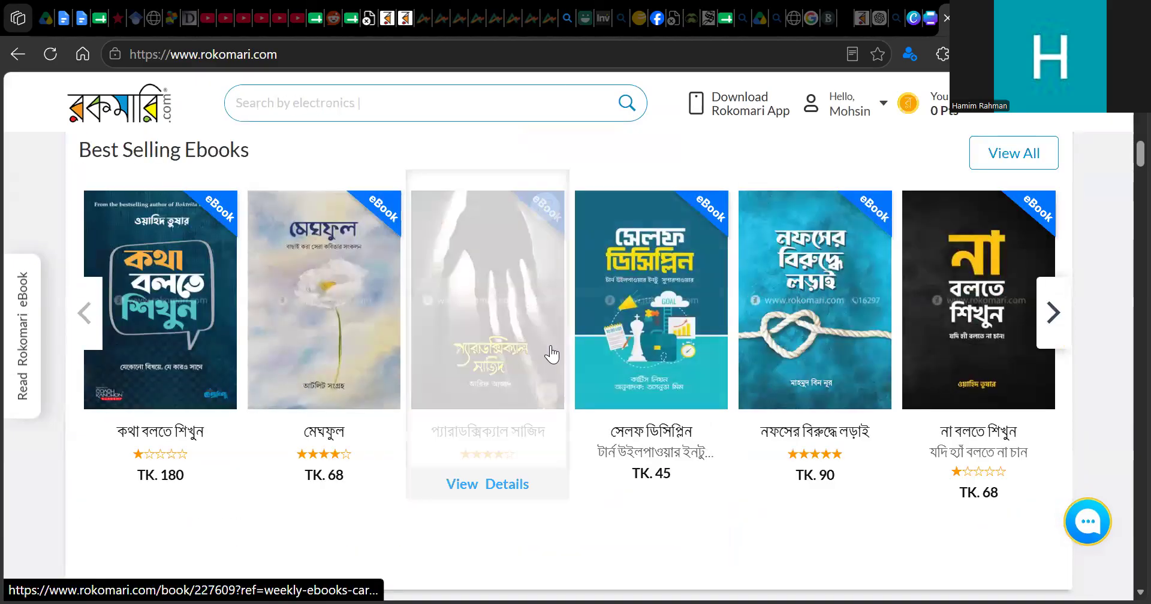
{"action": "left_click", "coordinate": [552, 354]}
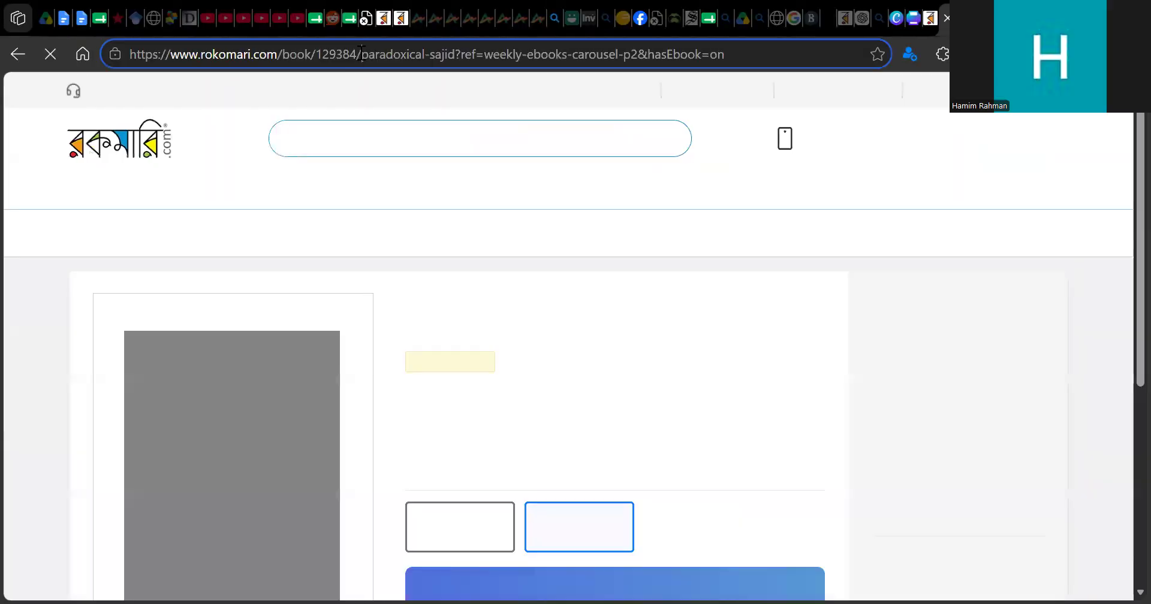
{"action": "left_click", "coordinate": [362, 54]}
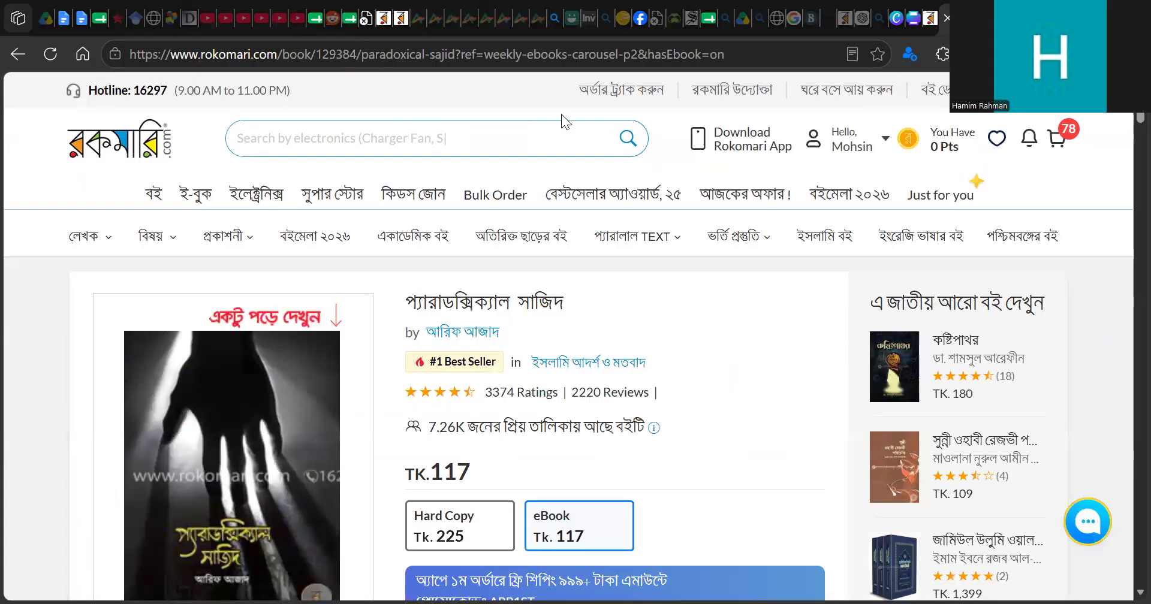
- Go to google.com, search for "paradoxical sajid" and show the image results
{"action": "left_click", "coordinate": [591, 51]}
{"action": "type", "text": "google.com"}
{"action": "key", "text": "Return"}
{"action": "type", "text": "paradox"}
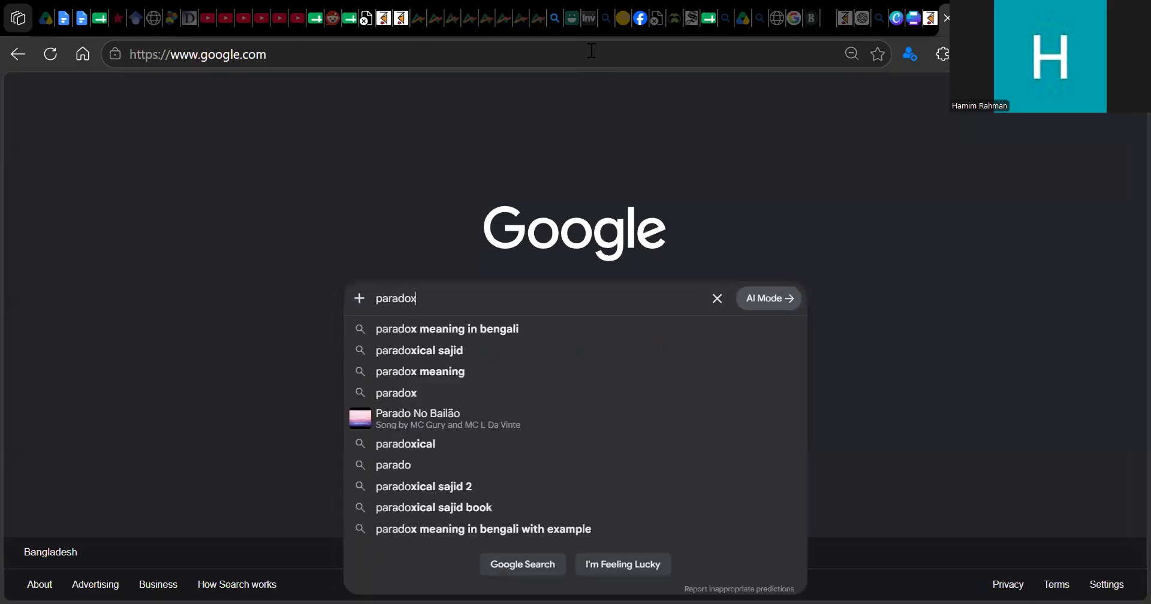
{"action": "type", "text": "ical sajid"}
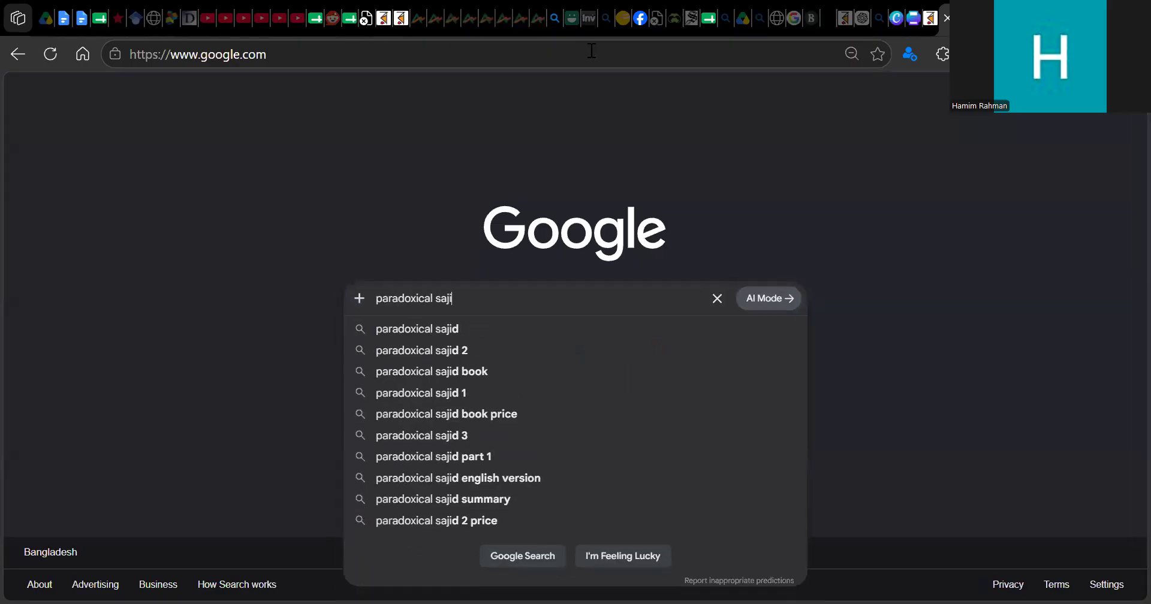
{"action": "key", "text": "Return"}
{"action": "left_click", "coordinate": [254, 149]}
- Look through the image results for a suitable Paradoxical Sajid cover, previewing the RAHNUMA picture and closing it
{"action": "scroll", "coordinate": [658, 354], "scroll_direction": "down", "scroll_amount": 2}
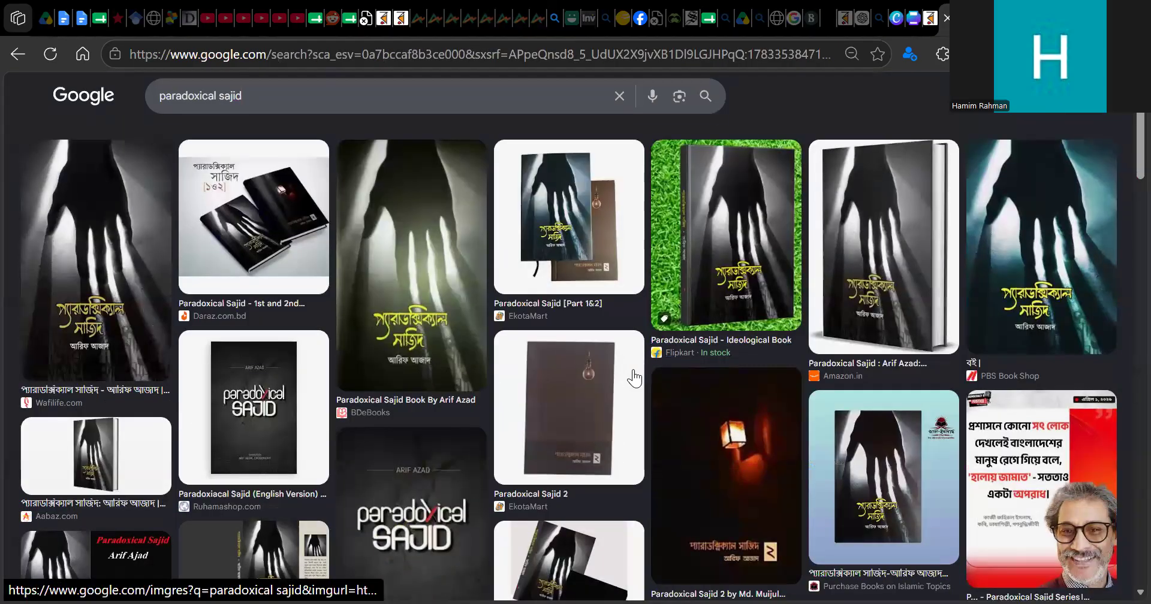
{"action": "scroll", "coordinate": [629, 378], "scroll_direction": "down", "scroll_amount": 2}
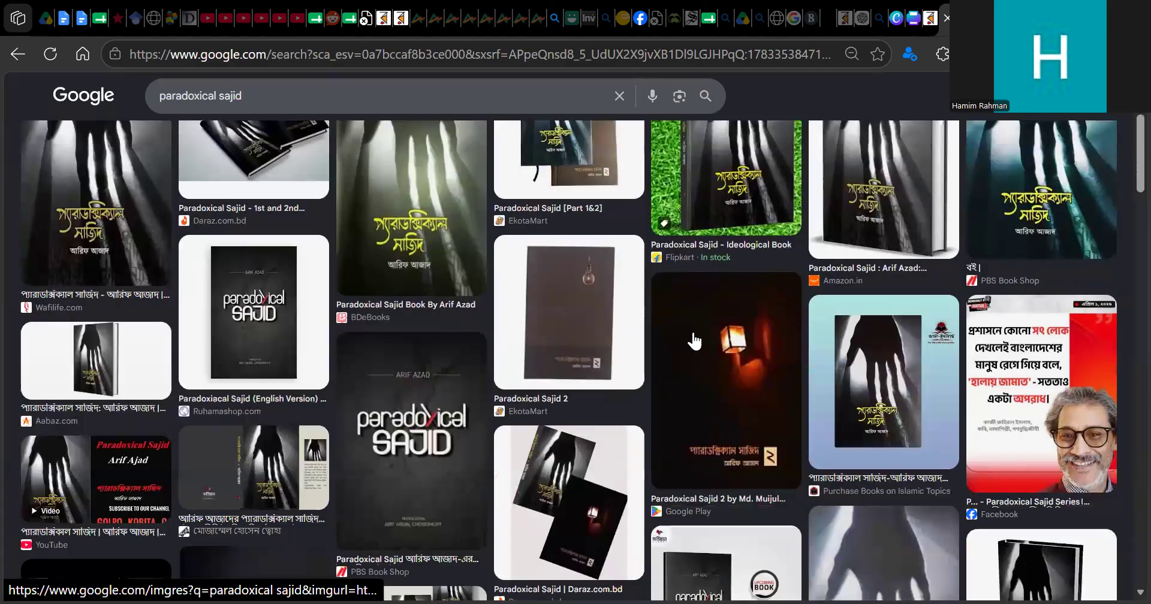
{"action": "scroll", "coordinate": [695, 334], "scroll_direction": "up", "scroll_amount": 4}
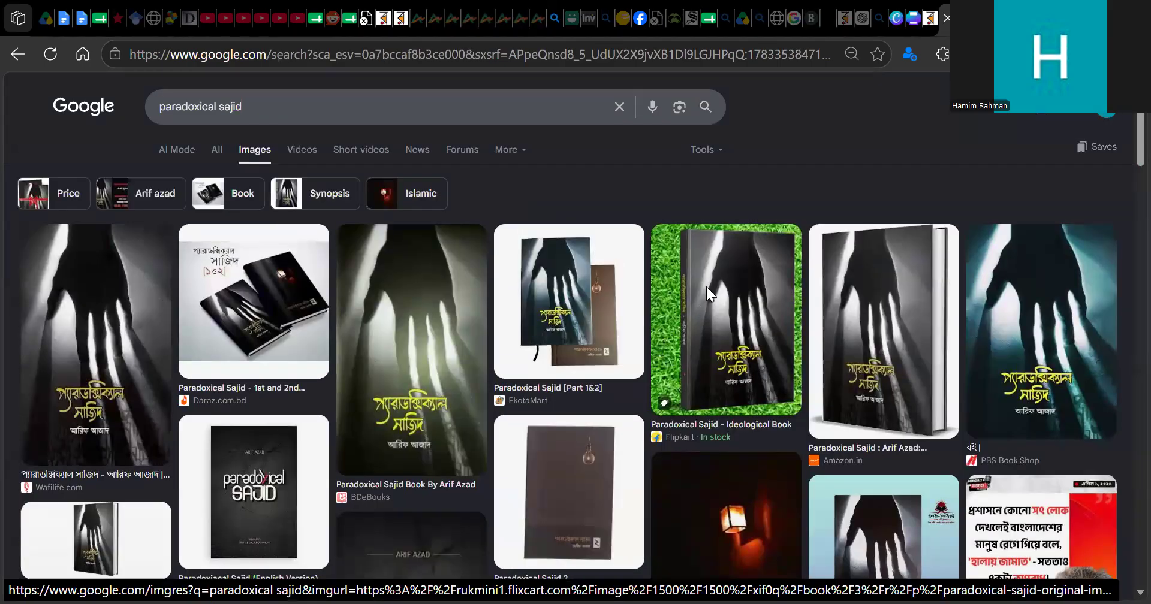
{"action": "scroll", "coordinate": [708, 290], "scroll_direction": "down", "scroll_amount": 5}
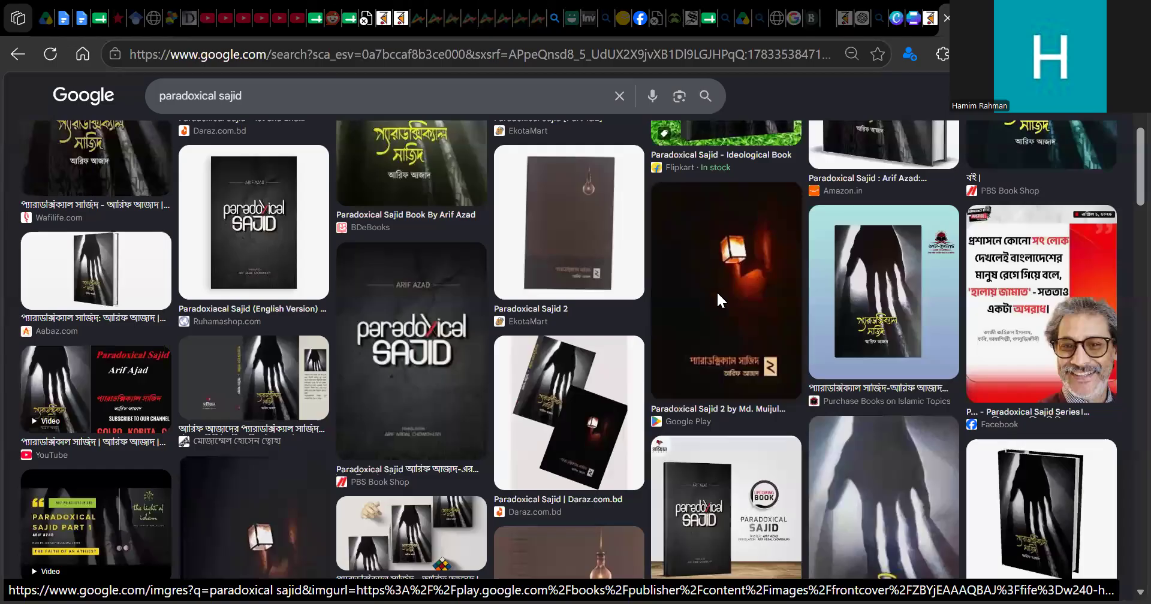
{"action": "scroll", "coordinate": [718, 290], "scroll_direction": "down", "scroll_amount": 2}
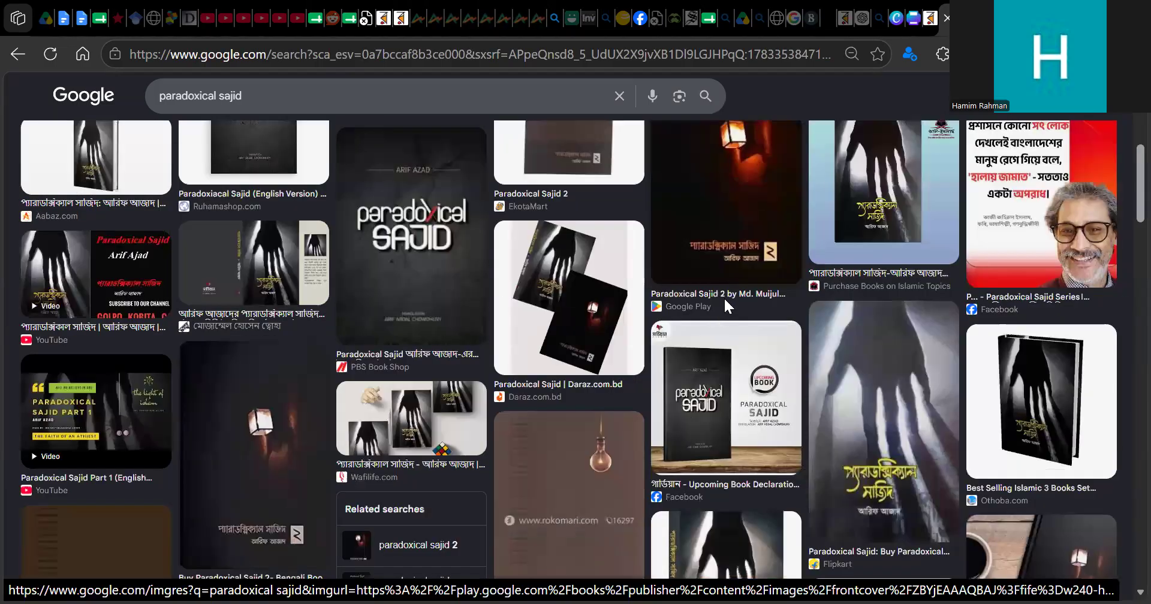
{"action": "scroll", "coordinate": [724, 297], "scroll_direction": "down", "scroll_amount": 10}
{"action": "left_click", "coordinate": [729, 306]}
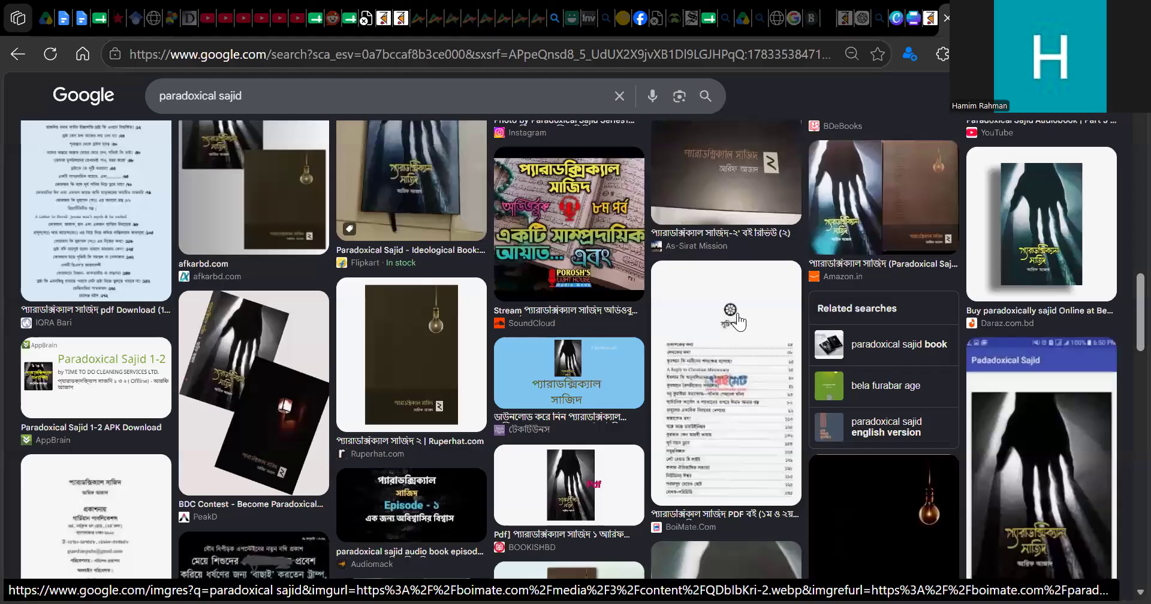
{"action": "scroll", "coordinate": [738, 321], "scroll_direction": "up", "scroll_amount": 7}
{"action": "left_click", "coordinate": [732, 327]}
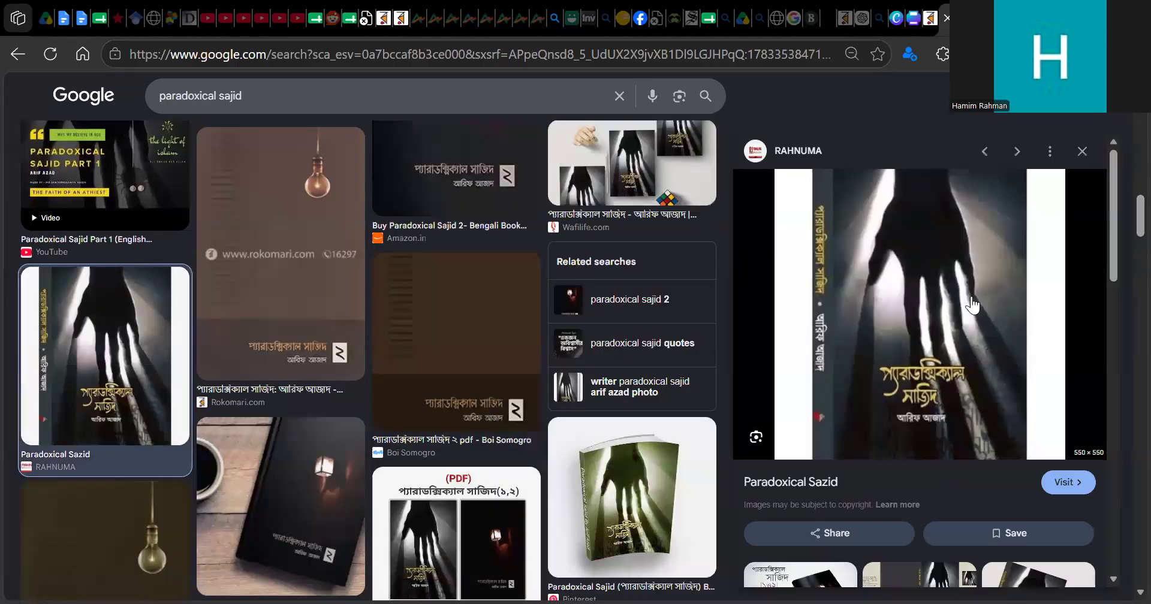
{"action": "left_click", "coordinate": [1082, 151]}
- Open the Flipkart product page of the "Paradoxical Sajid - Ideological Book" image result with the green grass background
{"action": "scroll", "coordinate": [791, 342], "scroll_direction": "up", "scroll_amount": 4}
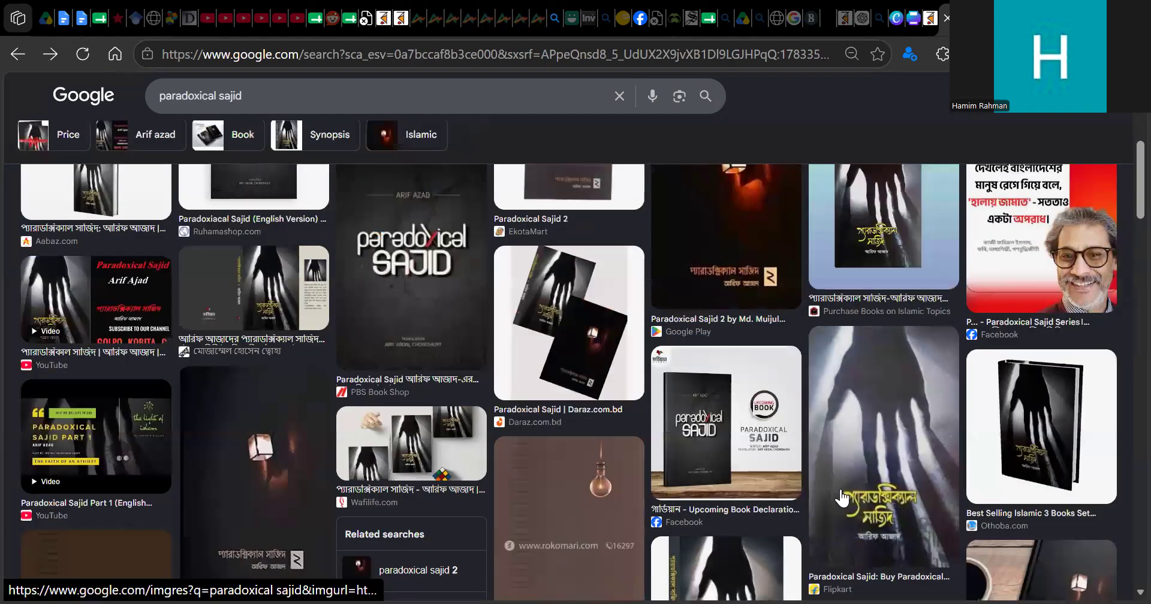
{"action": "scroll", "coordinate": [804, 505], "scroll_direction": "up", "scroll_amount": 4}
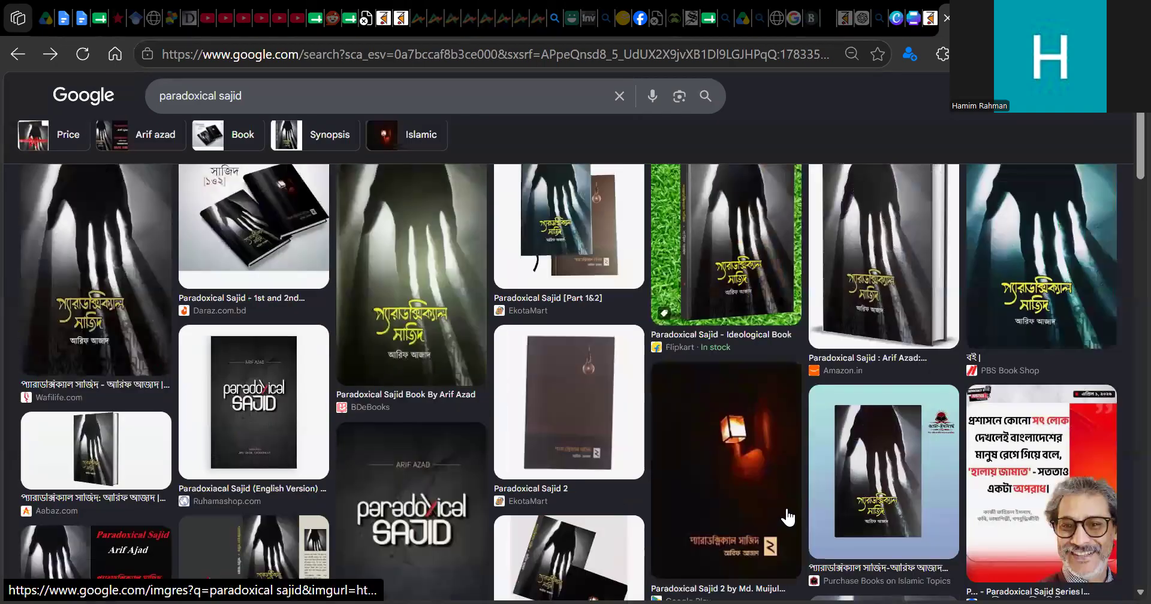
{"action": "left_click", "coordinate": [791, 501]}
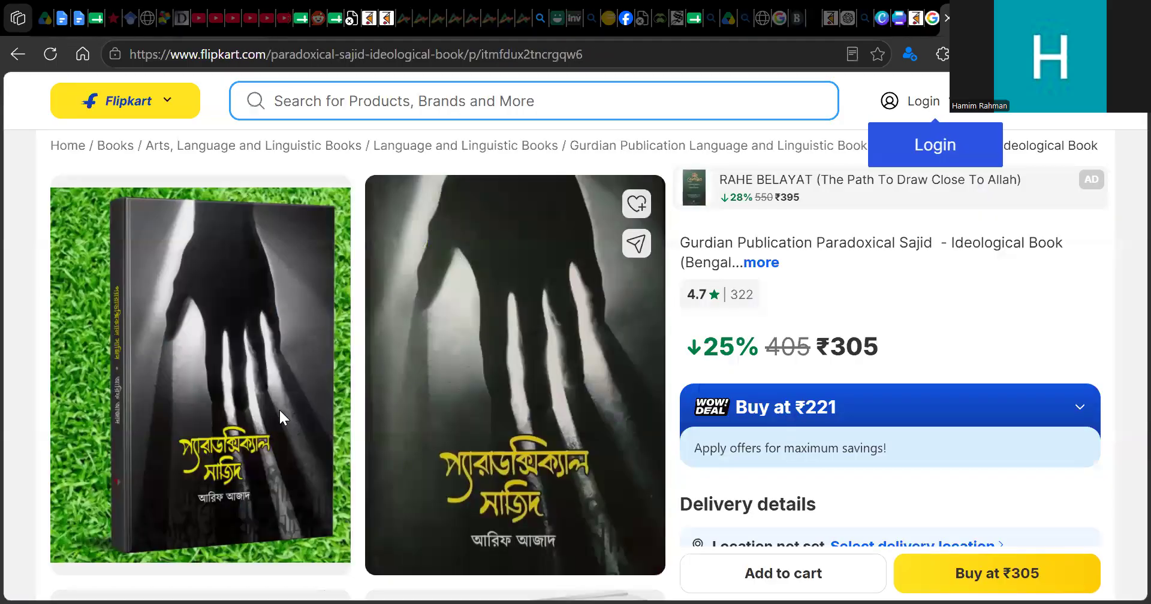
{"action": "right_click", "coordinate": [224, 343]}
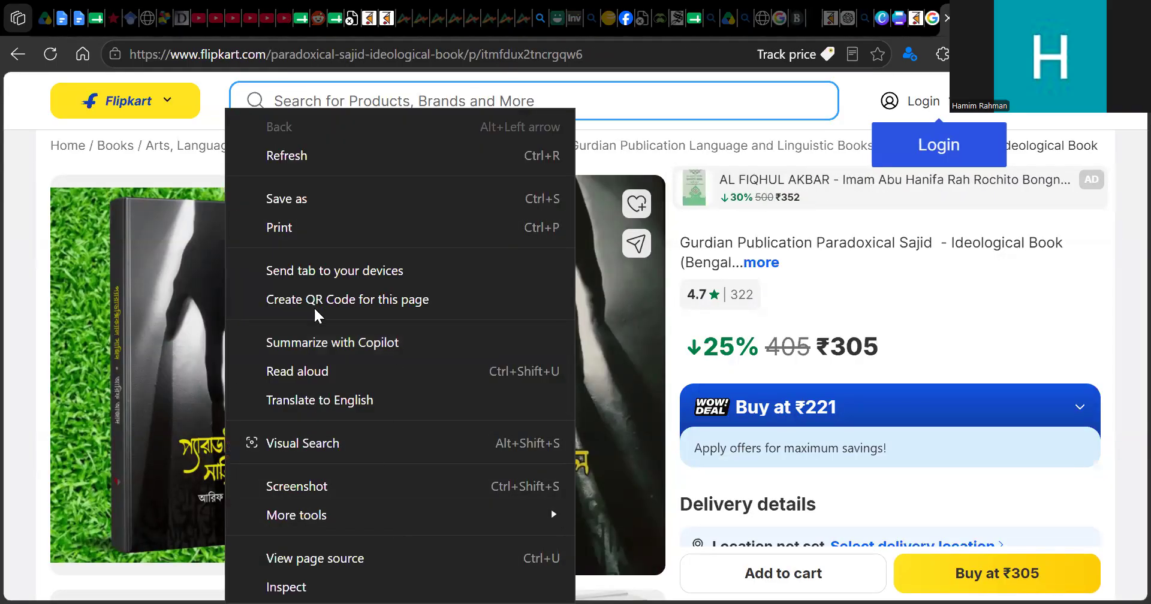
{"action": "left_click", "coordinate": [314, 204]}
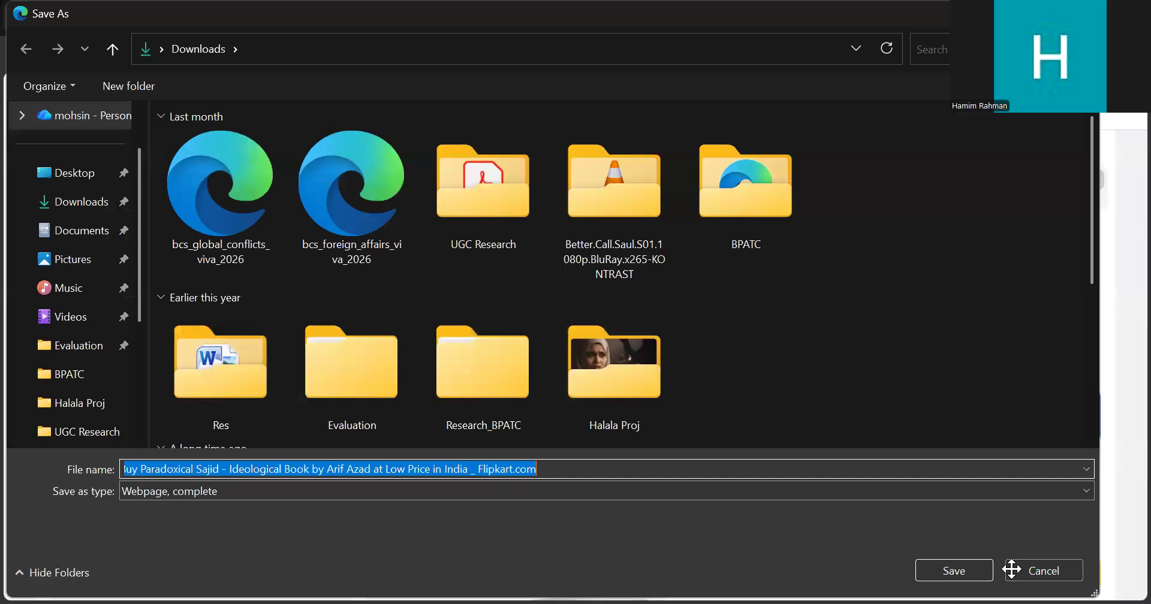
{"action": "left_click", "coordinate": [1012, 569]}
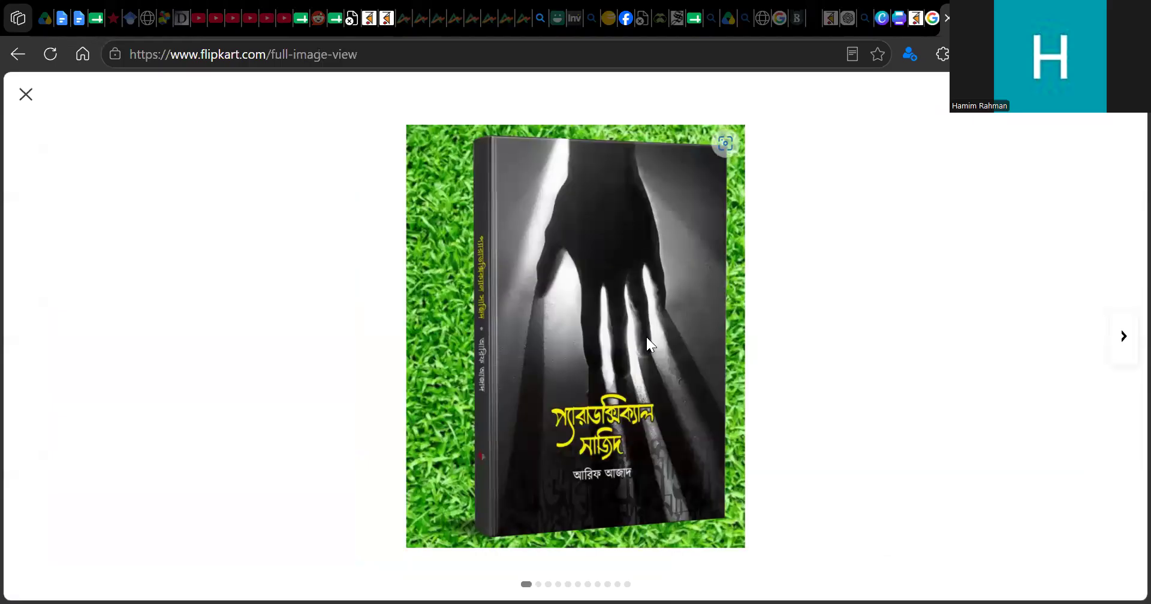
- Save the enlarged Flipkart picture of the book on grass to the Pictures folder as a WEBP file named paradoxical-sajid-original-imahe97f7my6av4f
{"action": "right_click", "coordinate": [647, 337]}
{"action": "left_click", "coordinate": [775, 342]}
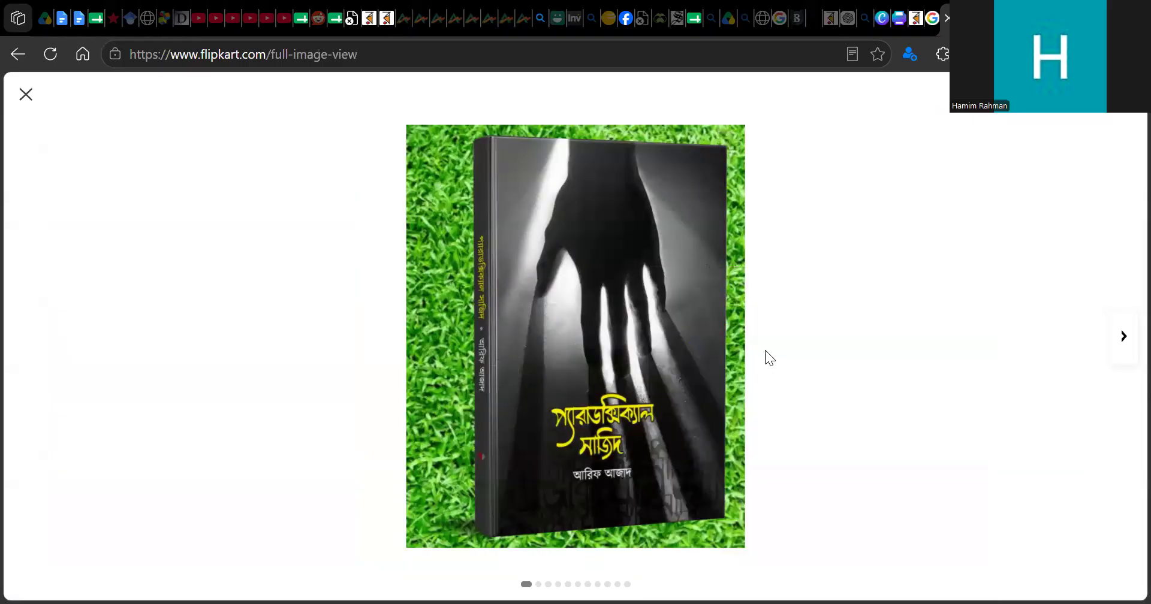
{"action": "right_click", "coordinate": [618, 272]}
{"action": "left_click", "coordinate": [798, 313]}
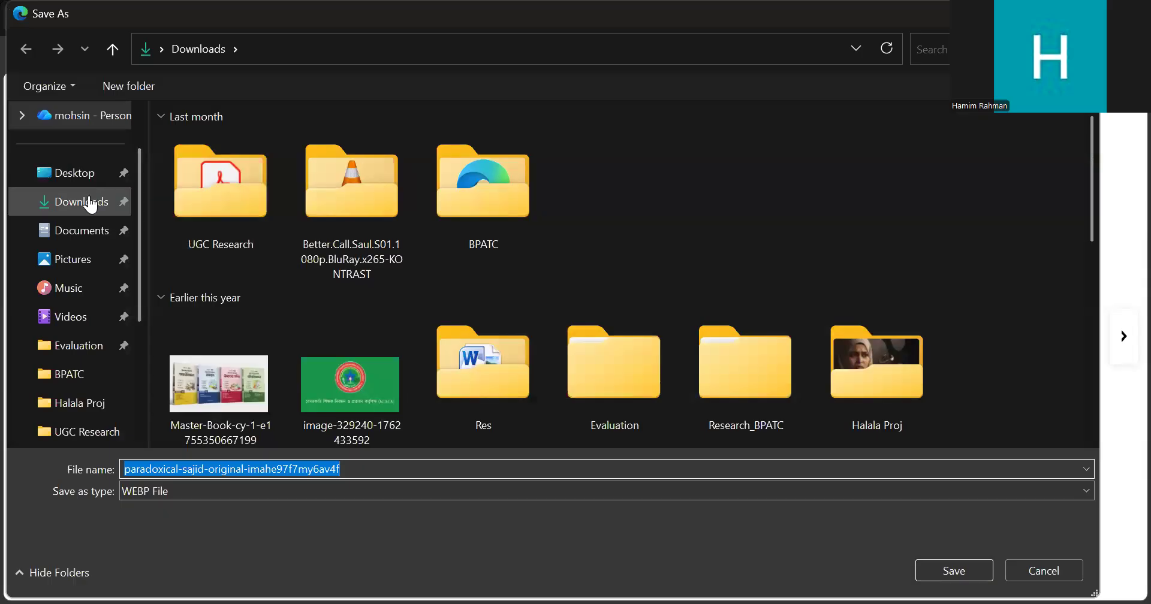
{"action": "left_click", "coordinate": [90, 181]}
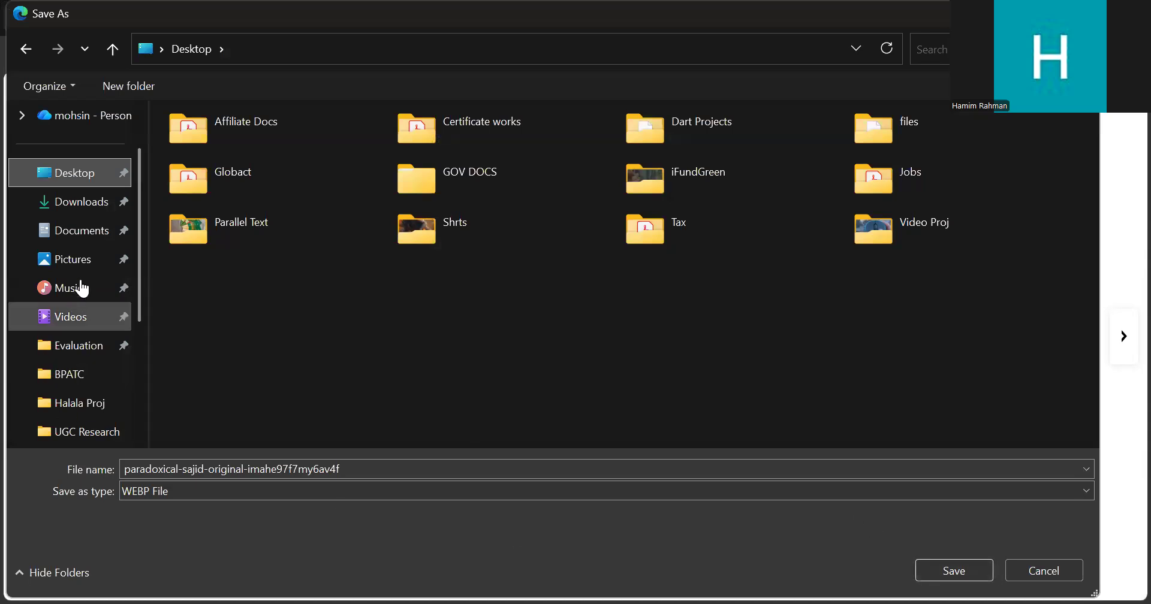
{"action": "left_click", "coordinate": [91, 265]}
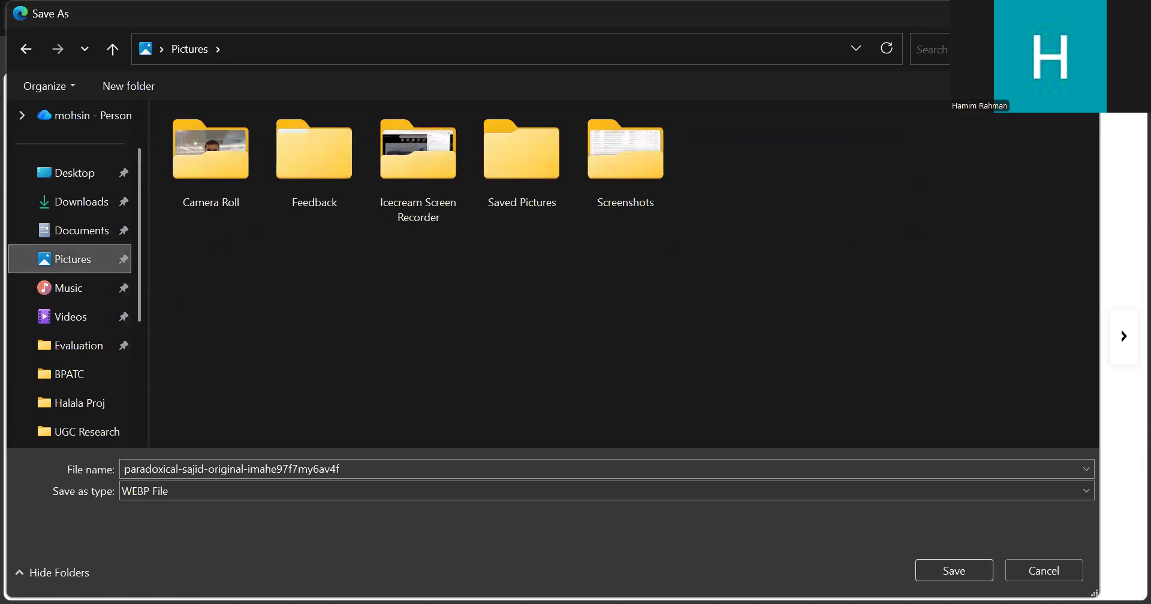
{"action": "left_click", "coordinate": [965, 578]}
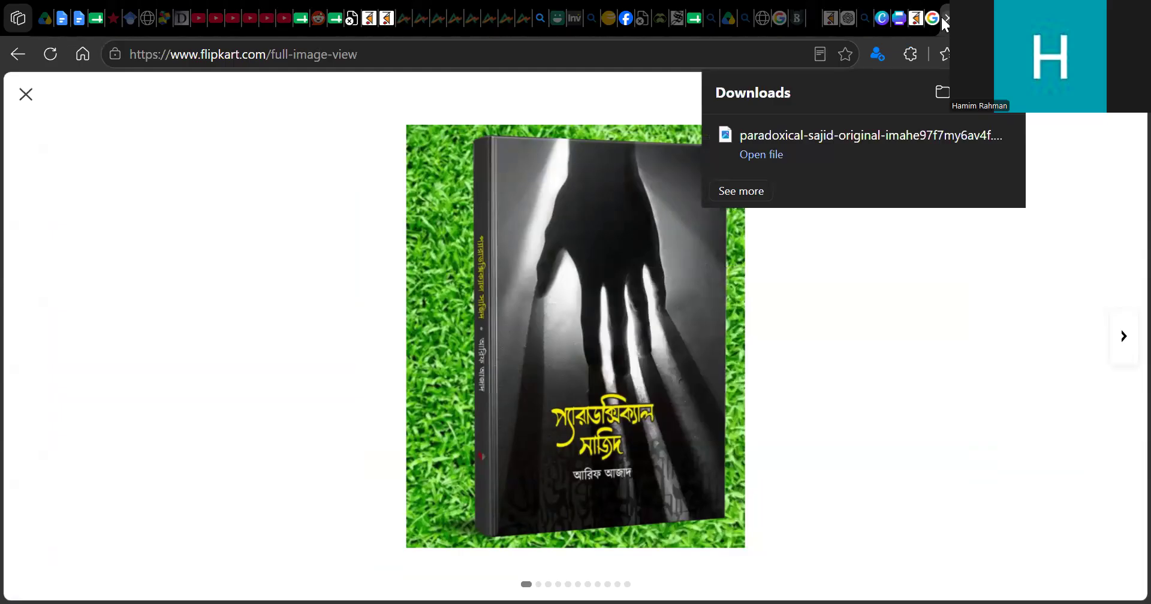
- Close the Flipkart page, switch to the Canva design tab and review the Yellow Blue Bold Minimalist Documentary Movie Poster
{"action": "left_click", "coordinate": [947, 18]}
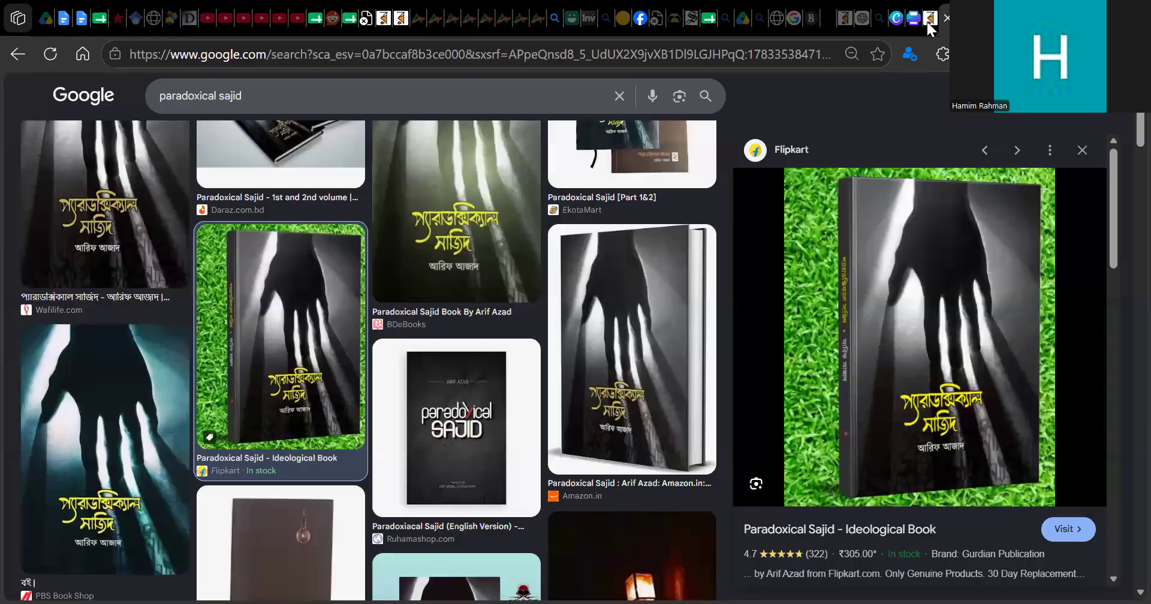
{"action": "left_click", "coordinate": [897, 10]}
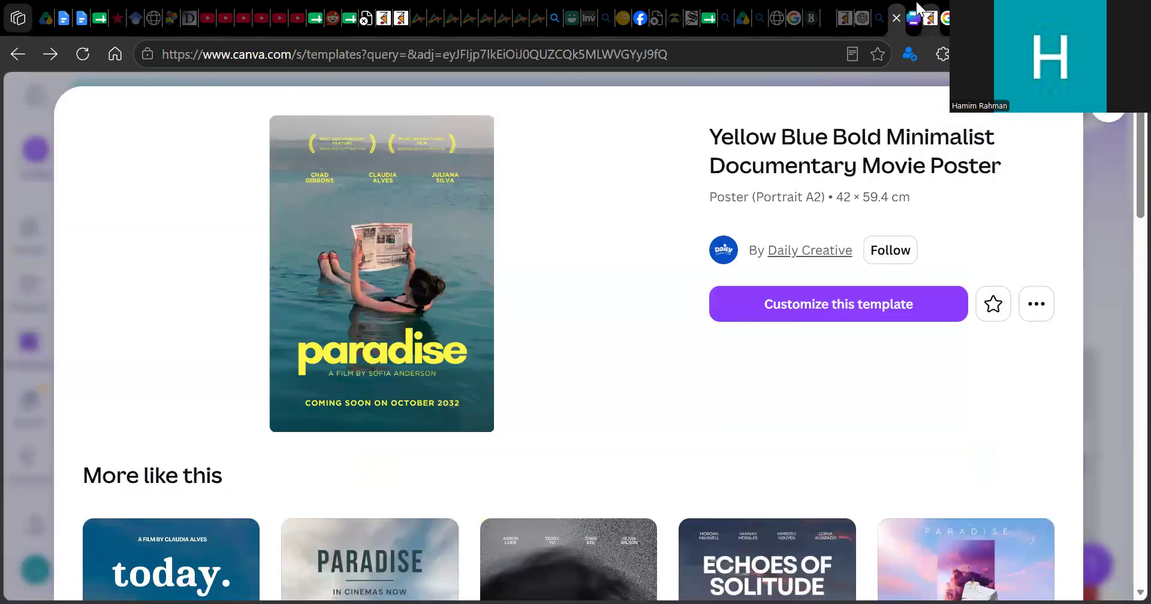
{"action": "left_click", "coordinate": [914, 18]}
{"action": "scroll", "coordinate": [626, 344], "scroll_direction": "down", "scroll_amount": 2}
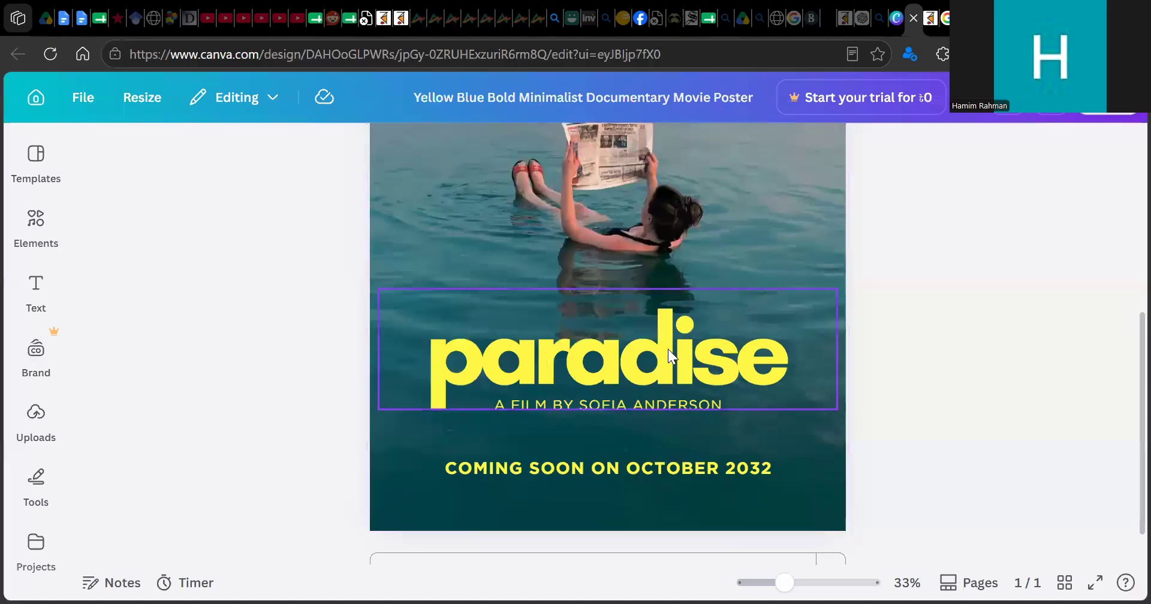
{"action": "scroll", "coordinate": [668, 349], "scroll_direction": "down", "scroll_amount": 1}
{"action": "scroll", "coordinate": [668, 349], "scroll_direction": "down", "scroll_amount": 1}
{"action": "scroll", "coordinate": [869, 371], "scroll_direction": "up", "scroll_amount": 3}
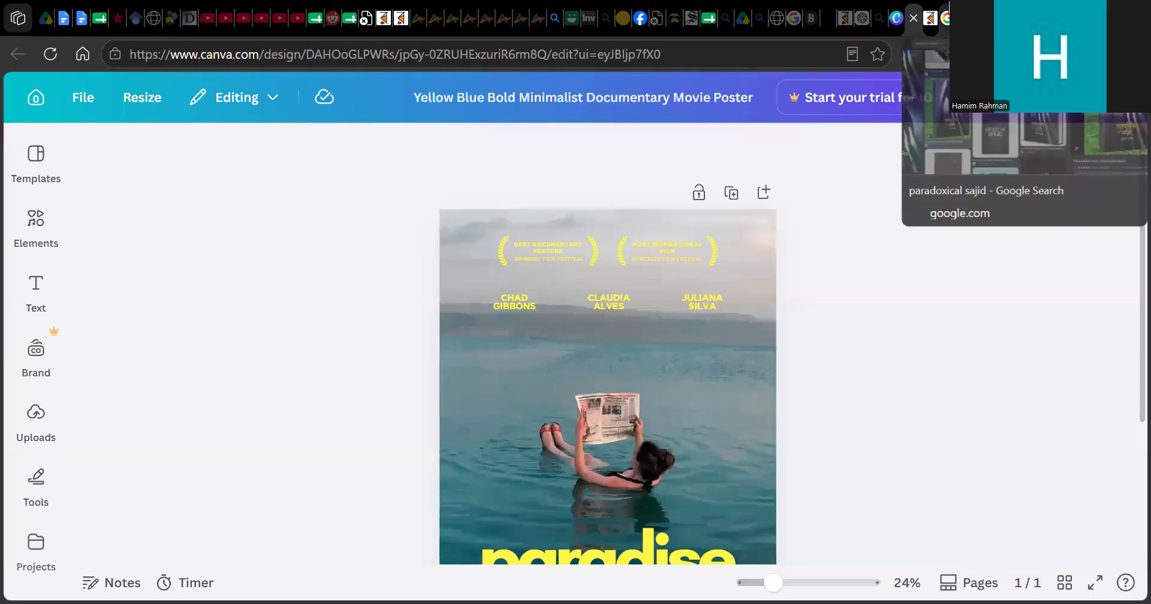
- Switch to the Google image results tab, search the web for "background remover" and open the remove.bg website
{"action": "left_click", "coordinate": [943, 18]}
{"action": "left_click", "coordinate": [549, 53]}
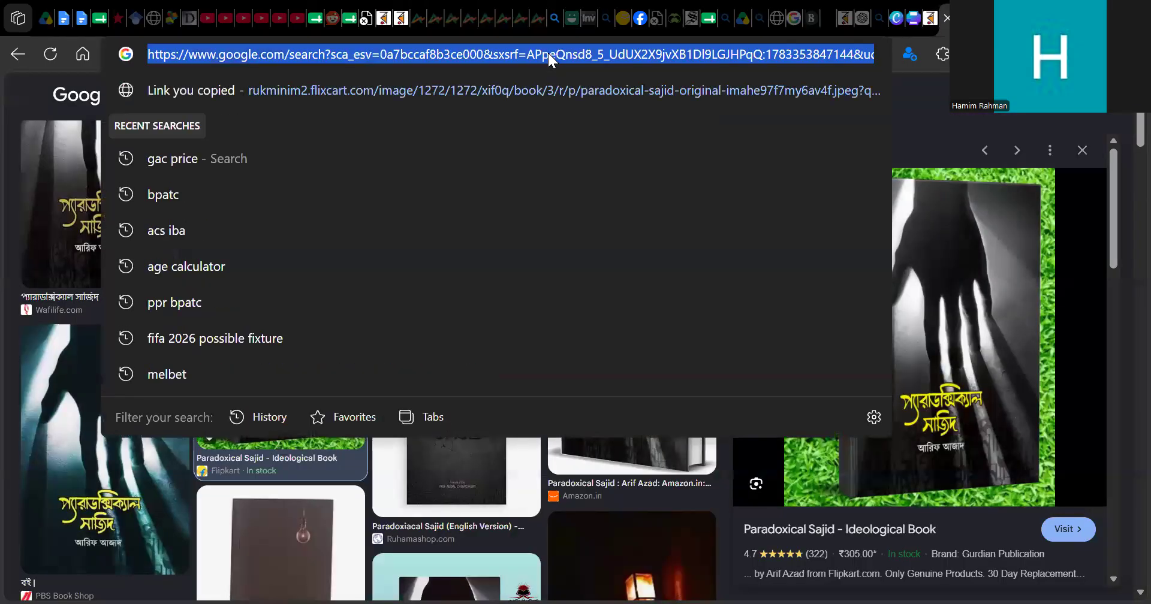
{"action": "type", "text": "background"}
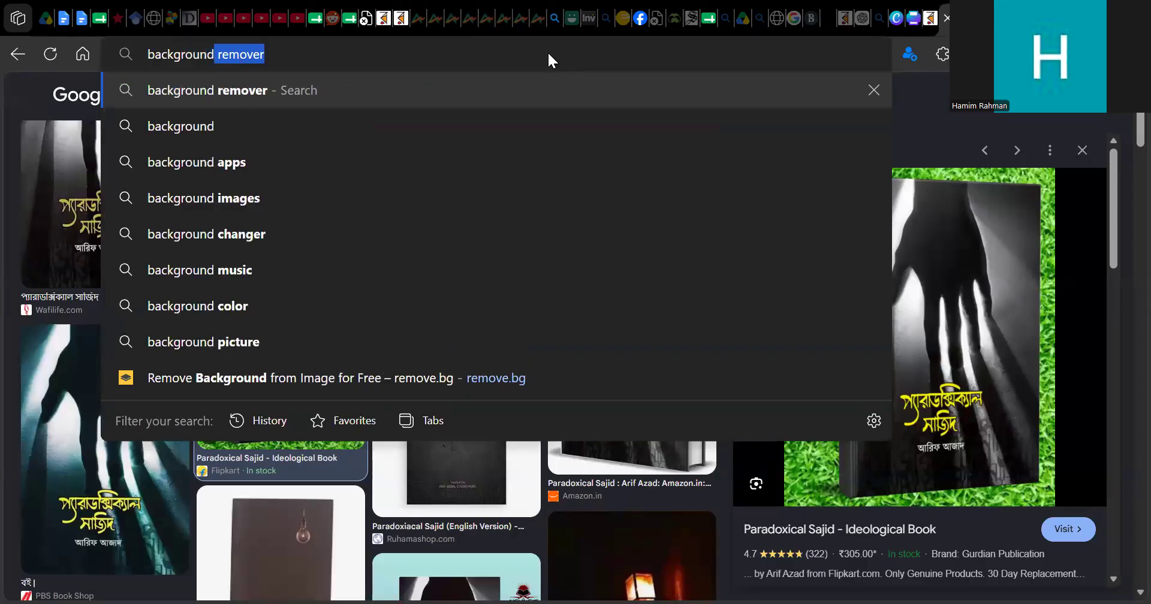
{"action": "key", "text": "Return"}
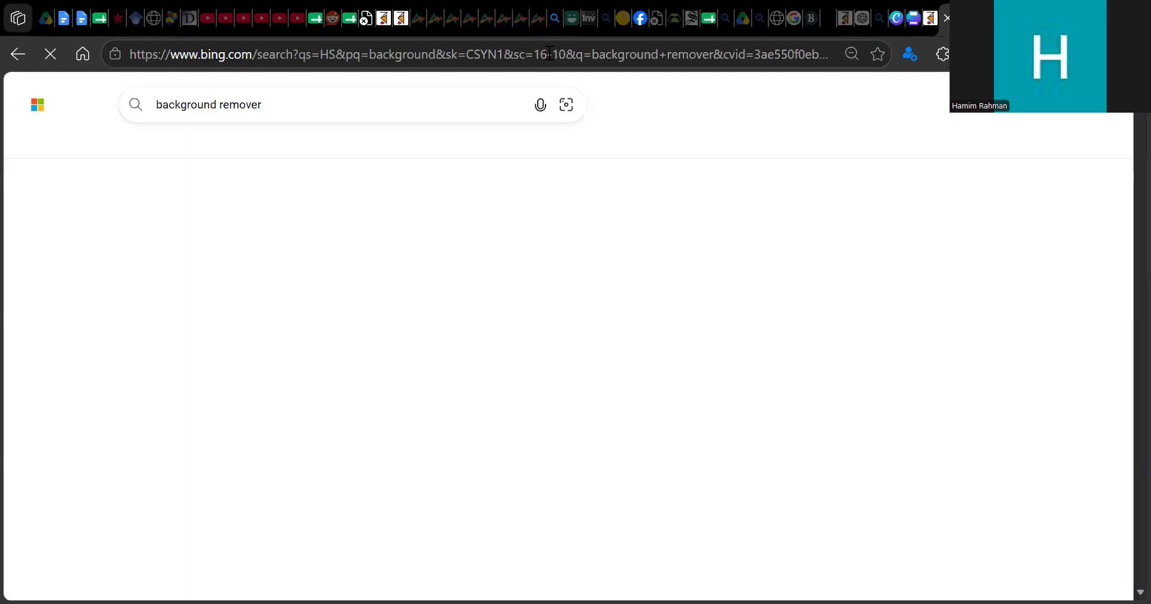
{"action": "scroll", "coordinate": [277, 263], "scroll_direction": "down", "scroll_amount": 8}
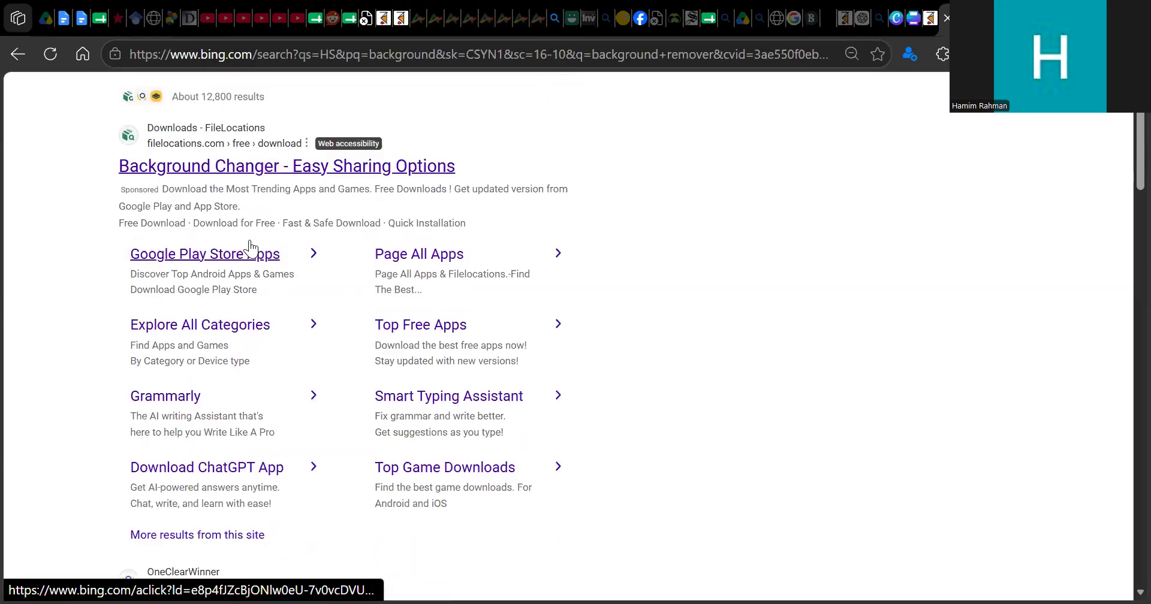
{"action": "left_click", "coordinate": [344, 435]}
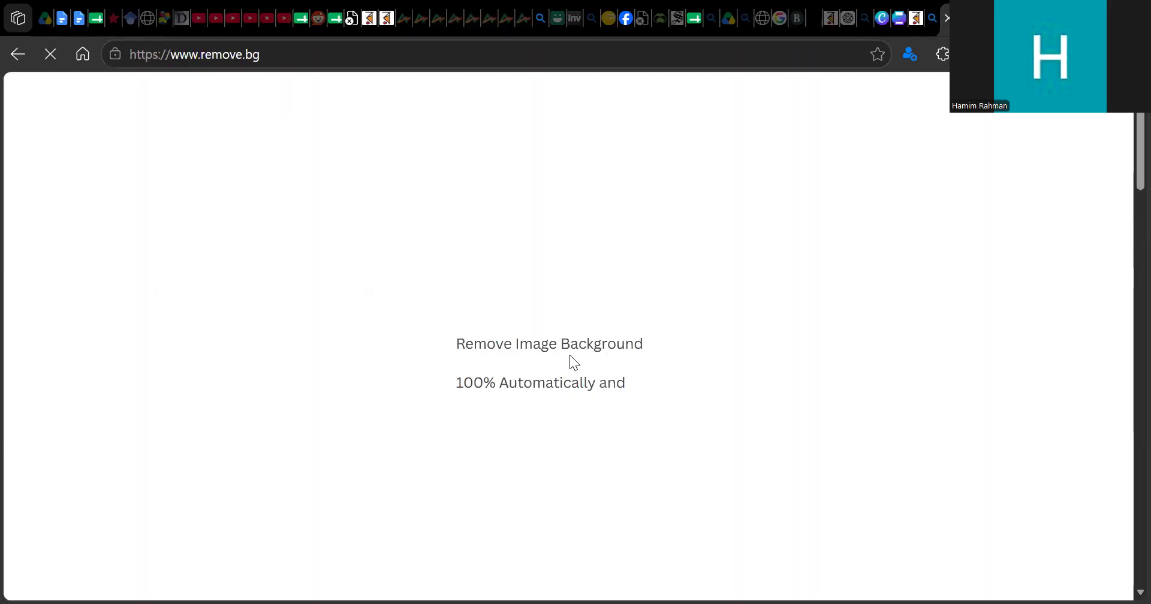
- Upload paradoxical-sajid-original-imahe97f7my6av4f from the Pictures folder to remove.bg for background removal
{"action": "left_click", "coordinate": [822, 442]}
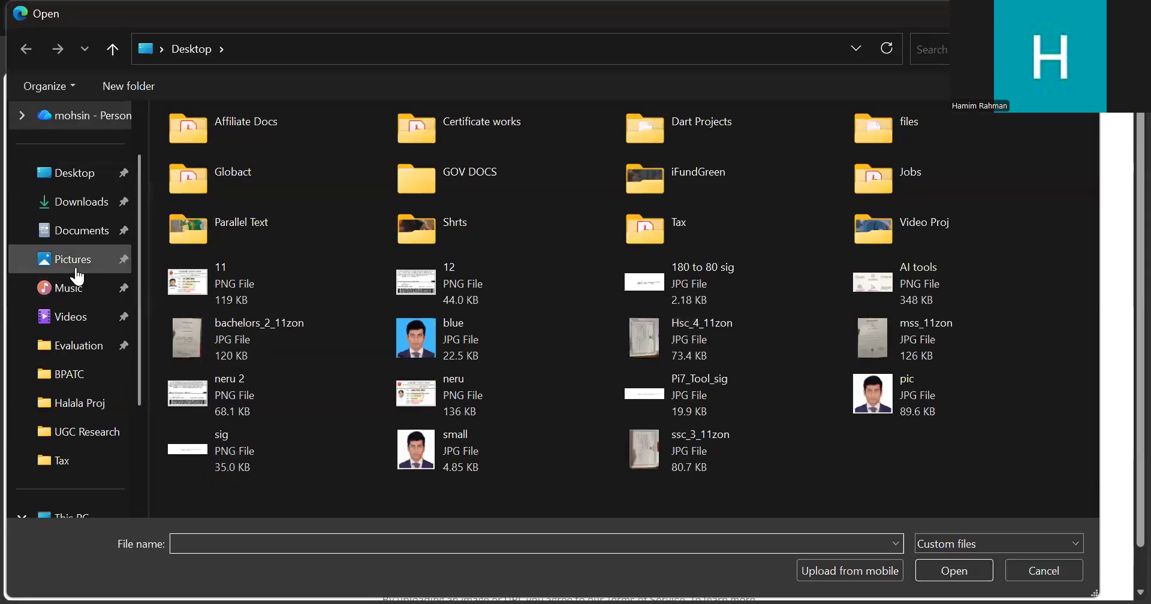
{"action": "left_click", "coordinate": [78, 275]}
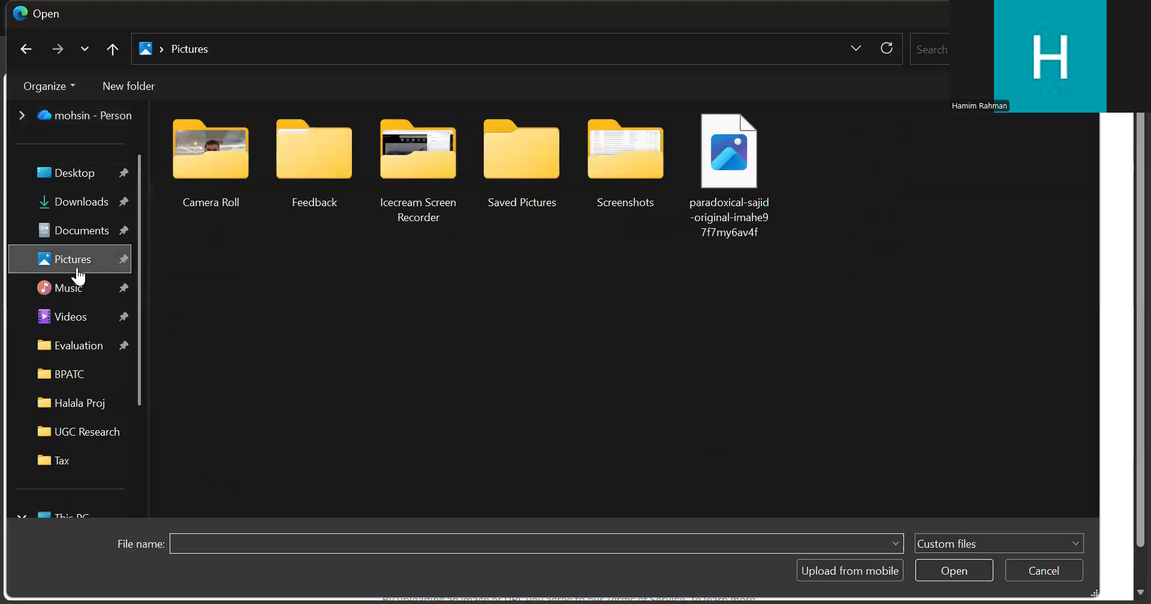
{"action": "left_click", "coordinate": [773, 174]}
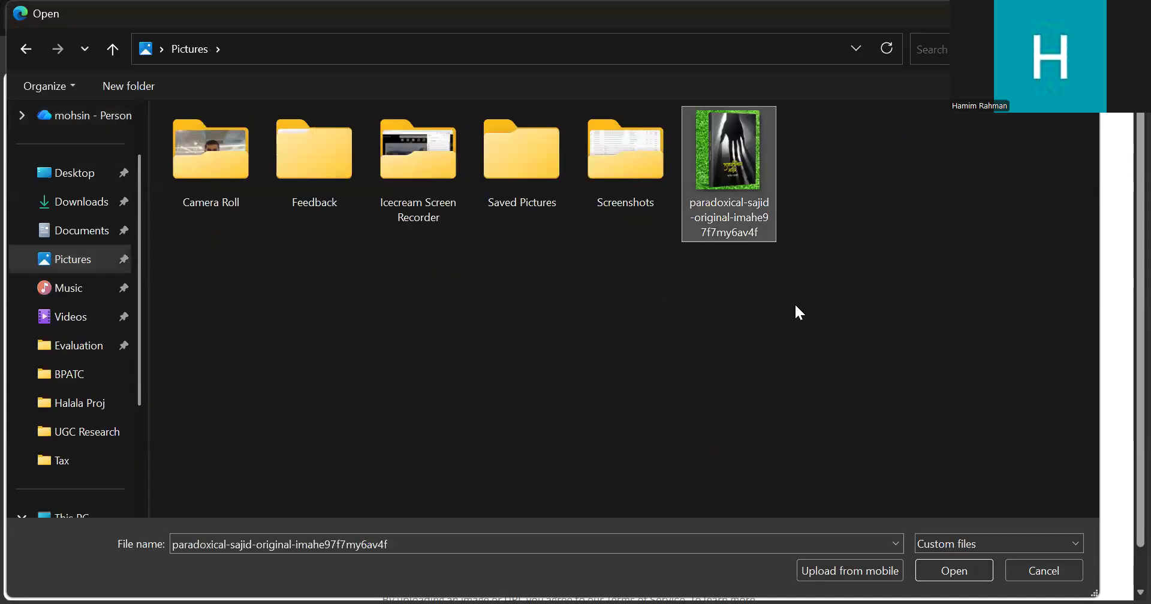
{"action": "left_click", "coordinate": [955, 579]}
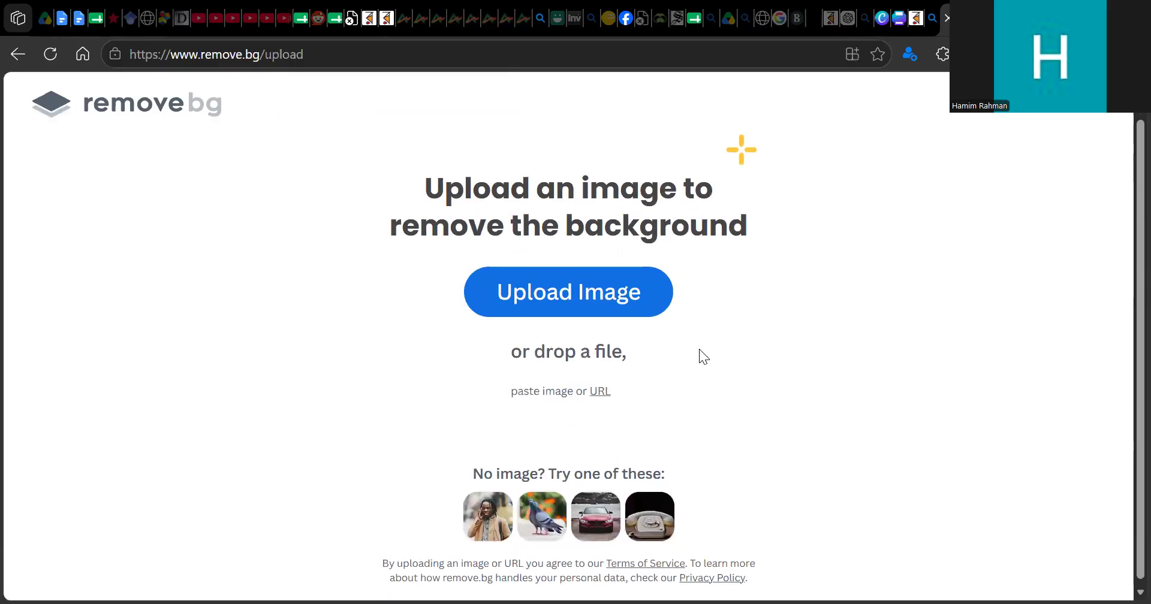
{"action": "scroll", "coordinate": [690, 349], "scroll_direction": "up", "scroll_amount": 1}
{"action": "scroll", "coordinate": [595, 320], "scroll_direction": "down", "scroll_amount": 1}
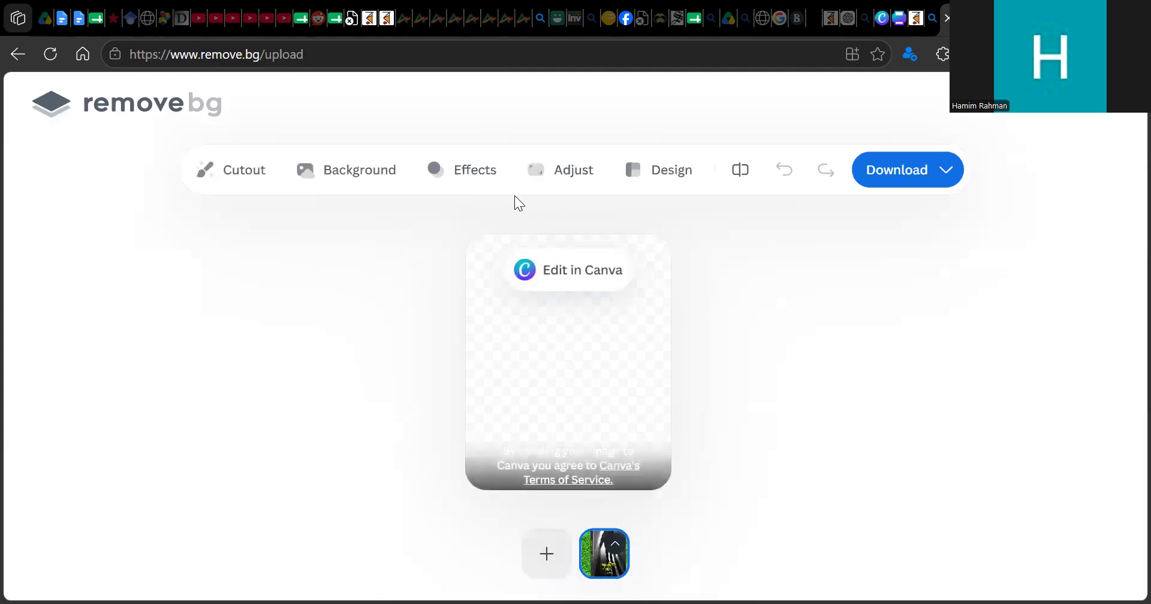
- Look at the replacement background options, and save the book cutout to the Pictures folder as paradoxical-sajid-original-imahe97f7my6av4f-removebg-preview
{"action": "left_click", "coordinate": [336, 171]}
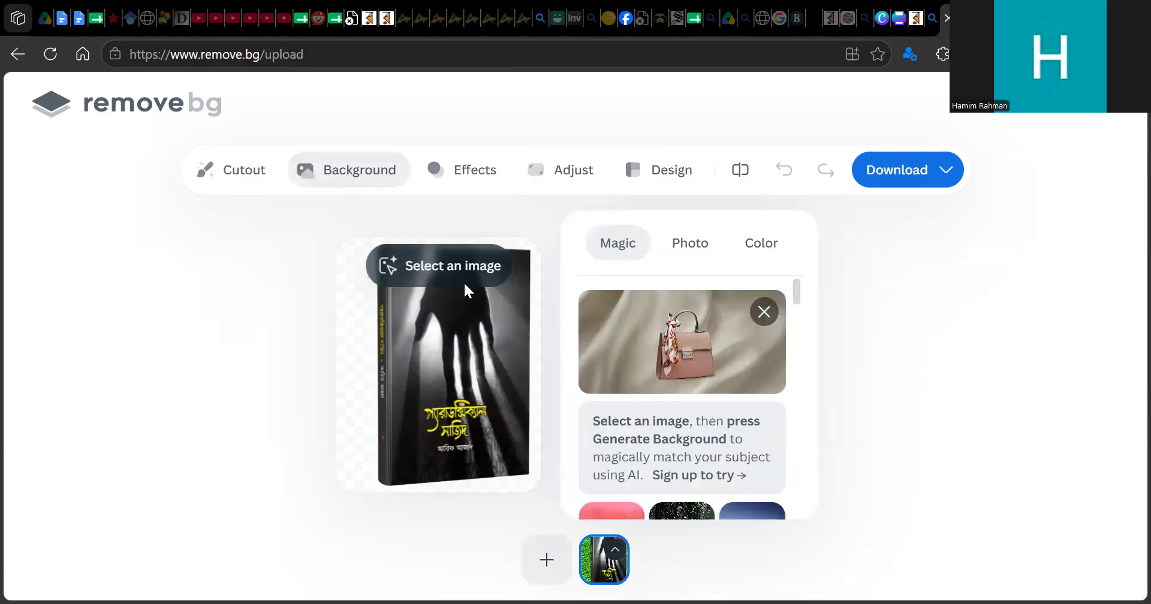
{"action": "left_click", "coordinate": [939, 170]}
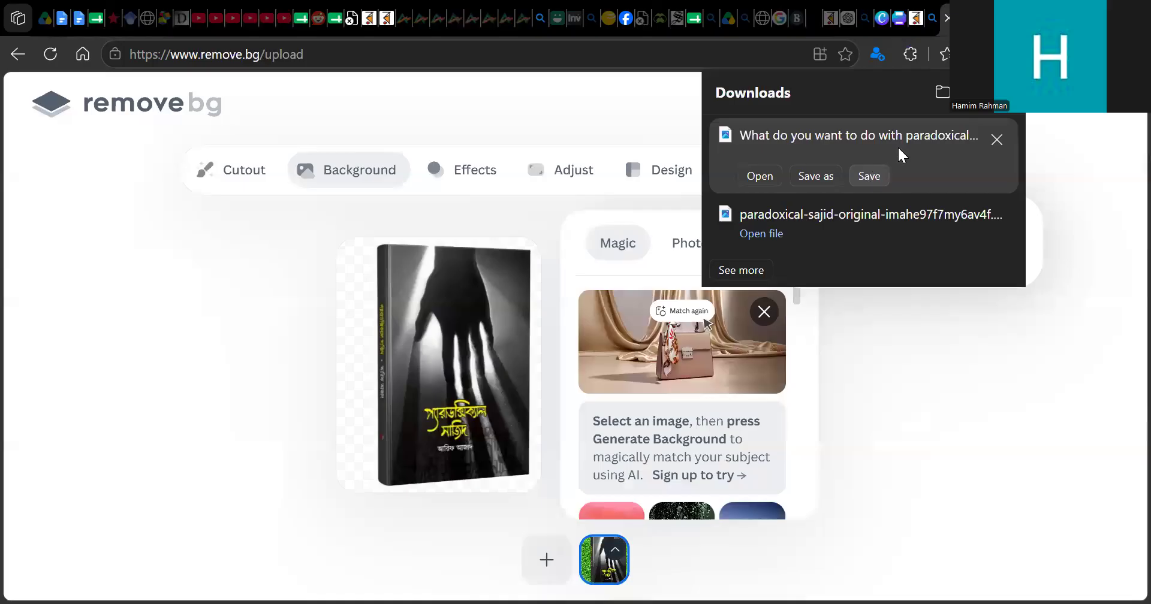
{"action": "left_click", "coordinate": [869, 174]}
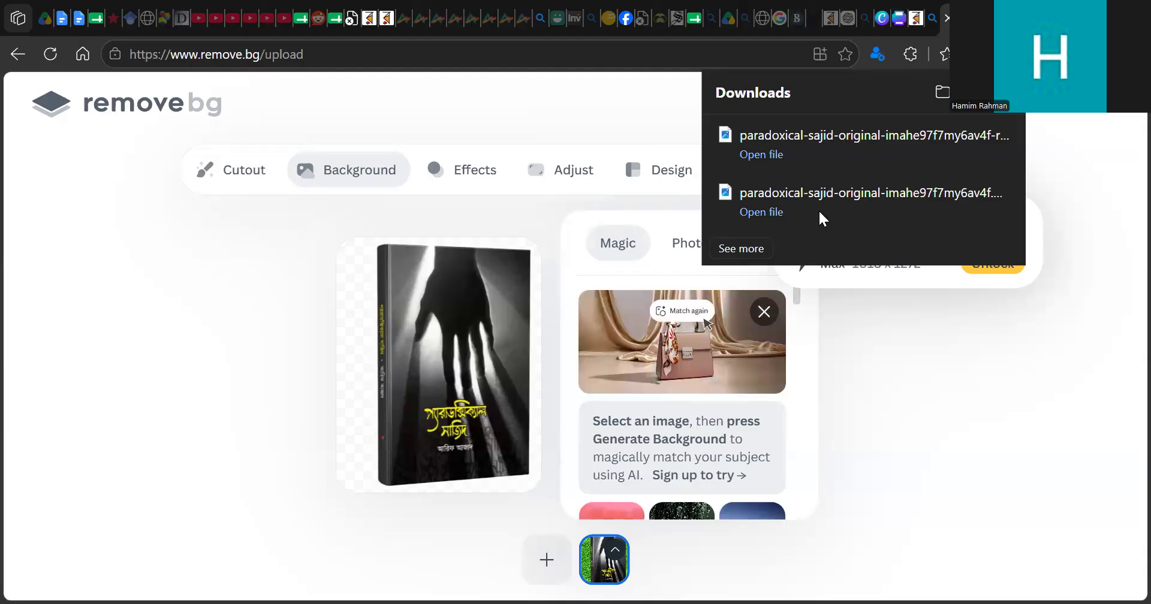
{"action": "left_click", "coordinate": [376, 347]}
- Switch to the Canva poster, upload paradoxical-sajid-original-imahe97f7my6av4f-removebg-preview from Pictures and place it on the page
{"action": "left_click", "coordinate": [898, 12]}
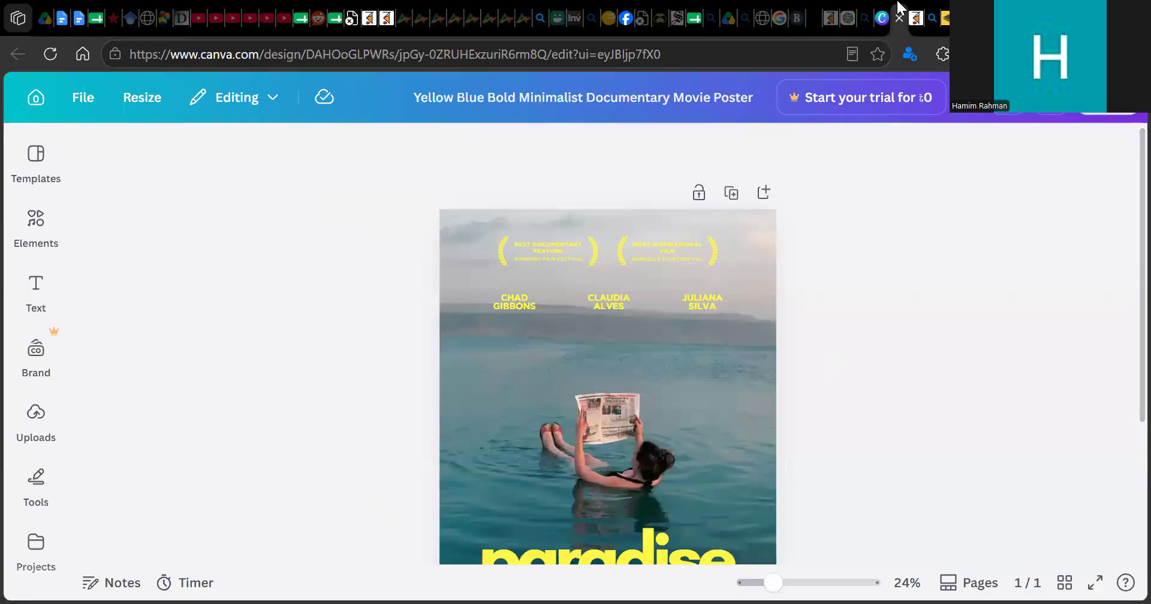
{"action": "left_click", "coordinate": [37, 420]}
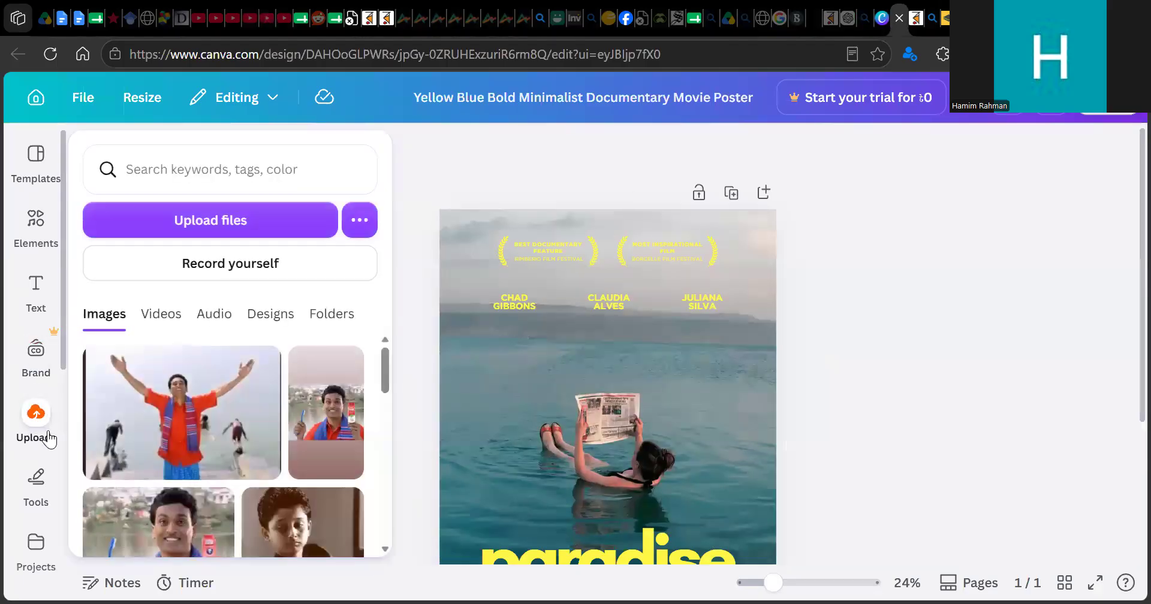
{"action": "left_click", "coordinate": [216, 221]}
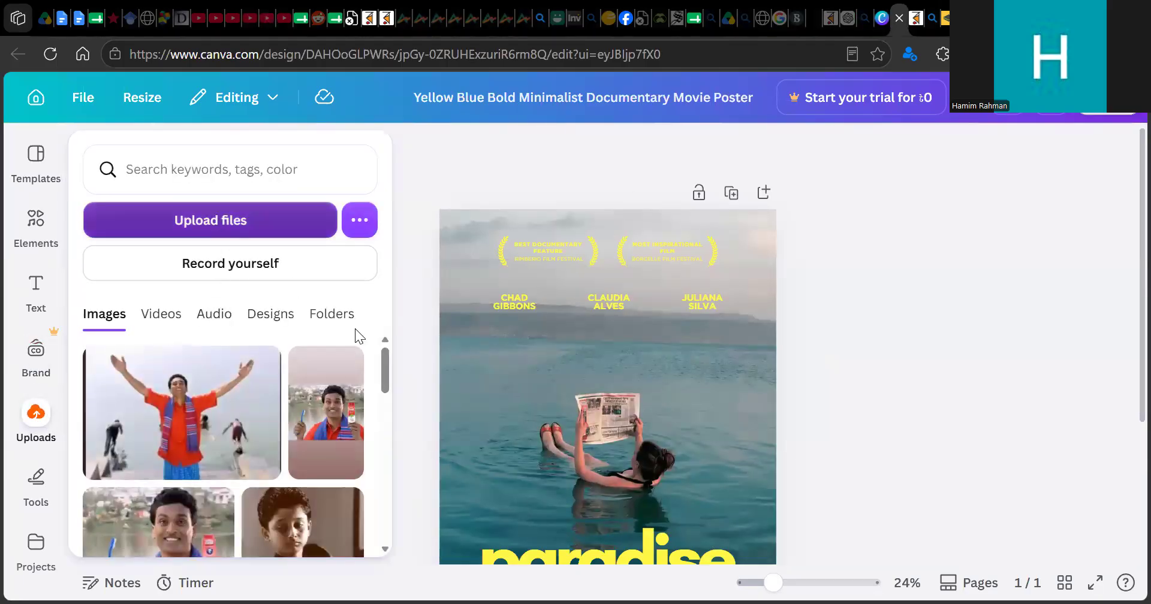
{"action": "left_click", "coordinate": [865, 188]}
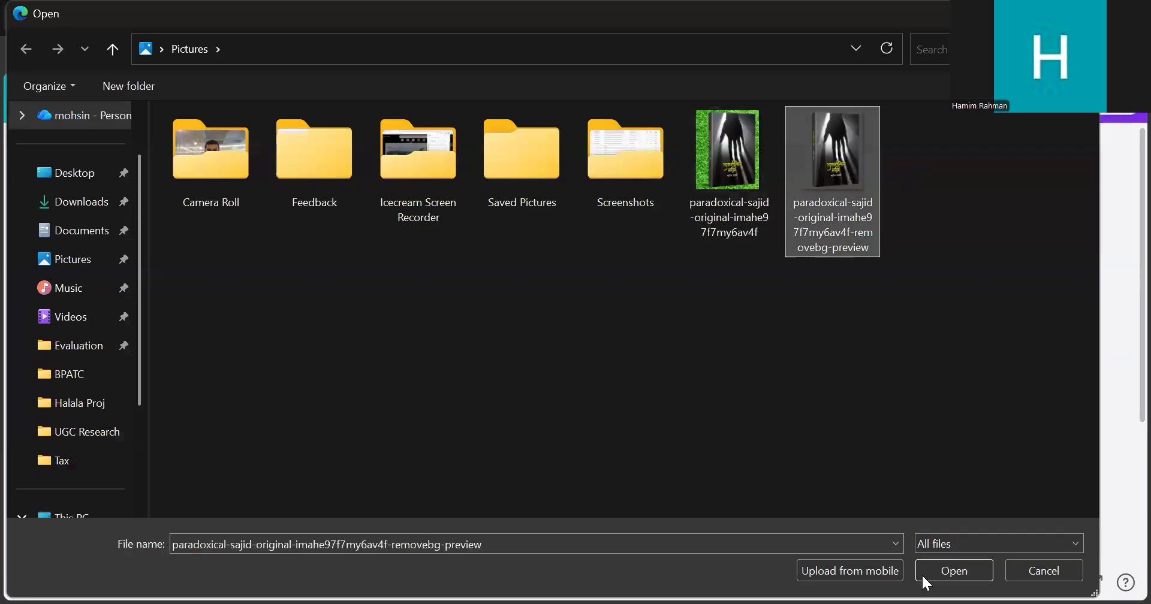
{"action": "left_click", "coordinate": [956, 578]}
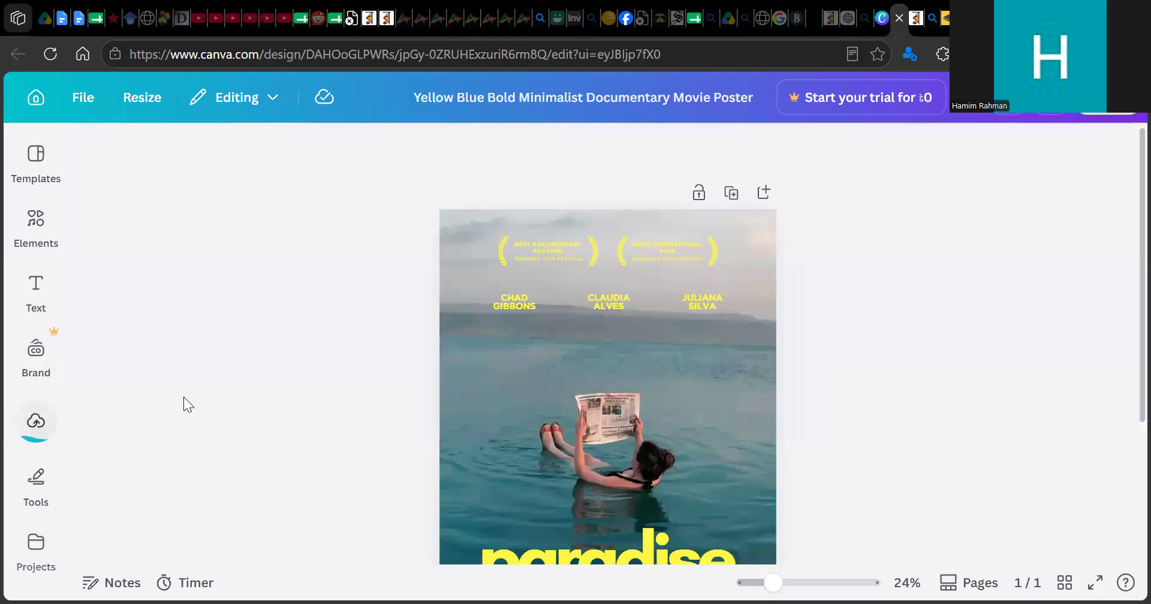
{"action": "scroll", "coordinate": [160, 395], "scroll_direction": "down", "scroll_amount": 3}
{"action": "left_click", "coordinate": [69, 427]}
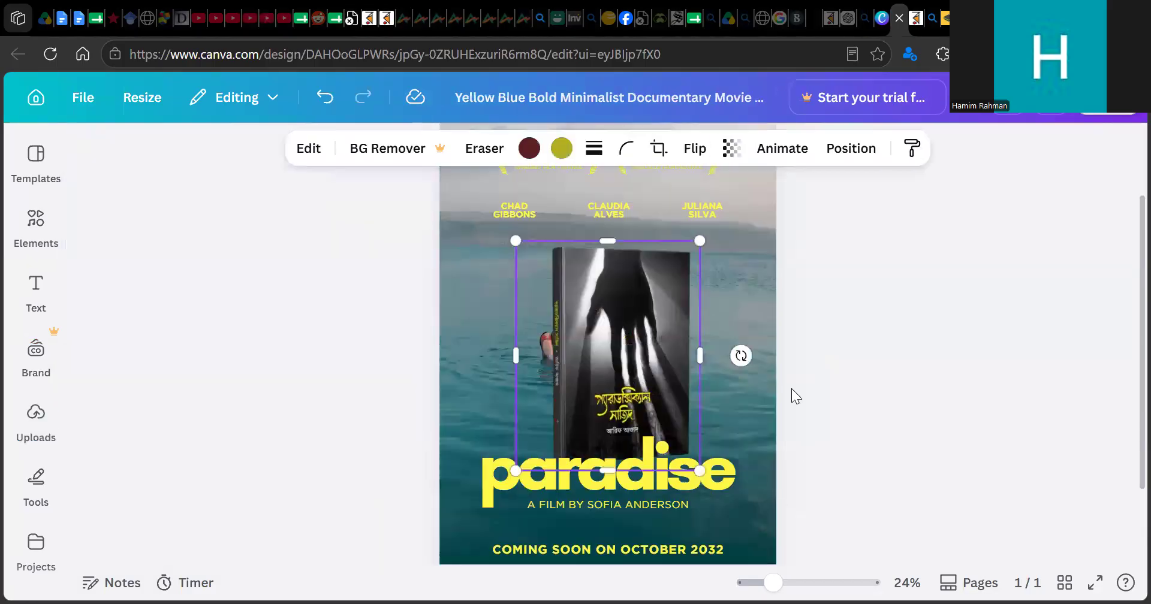
- Shrink the book image and place it over the newspaper held by the floating woman
{"action": "left_click_drag", "start_coordinate": [702, 474], "coordinate": [605, 359]}
{"action": "left_click_drag", "start_coordinate": [575, 312], "coordinate": [596, 316]}
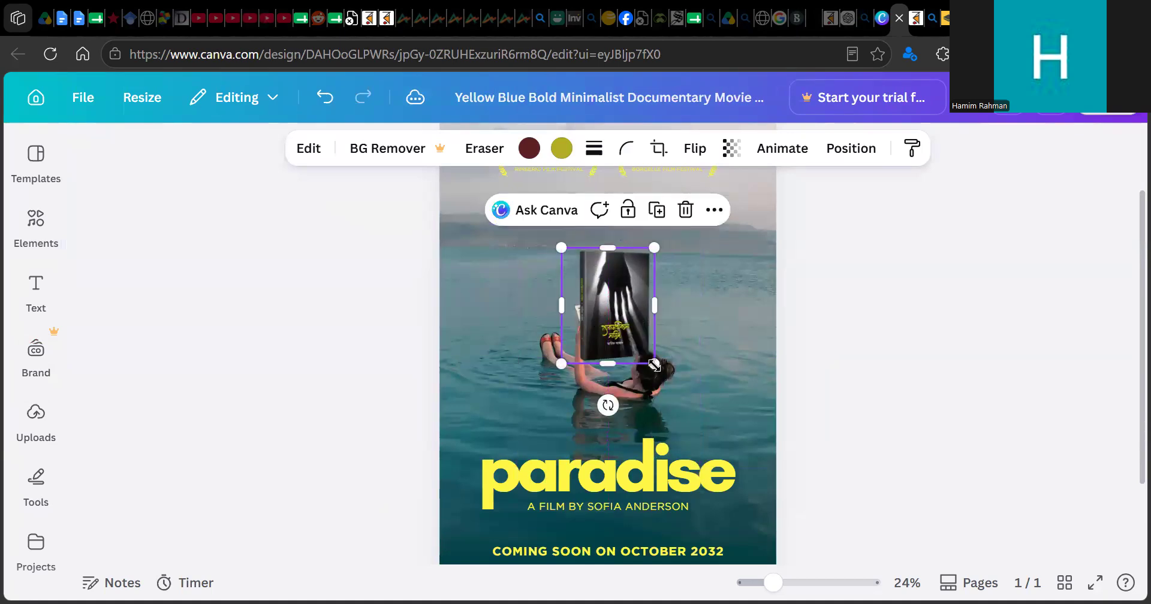
{"action": "left_click_drag", "start_coordinate": [651, 385], "coordinate": [653, 341]}
{"action": "left_click_drag", "start_coordinate": [605, 310], "coordinate": [612, 328]}
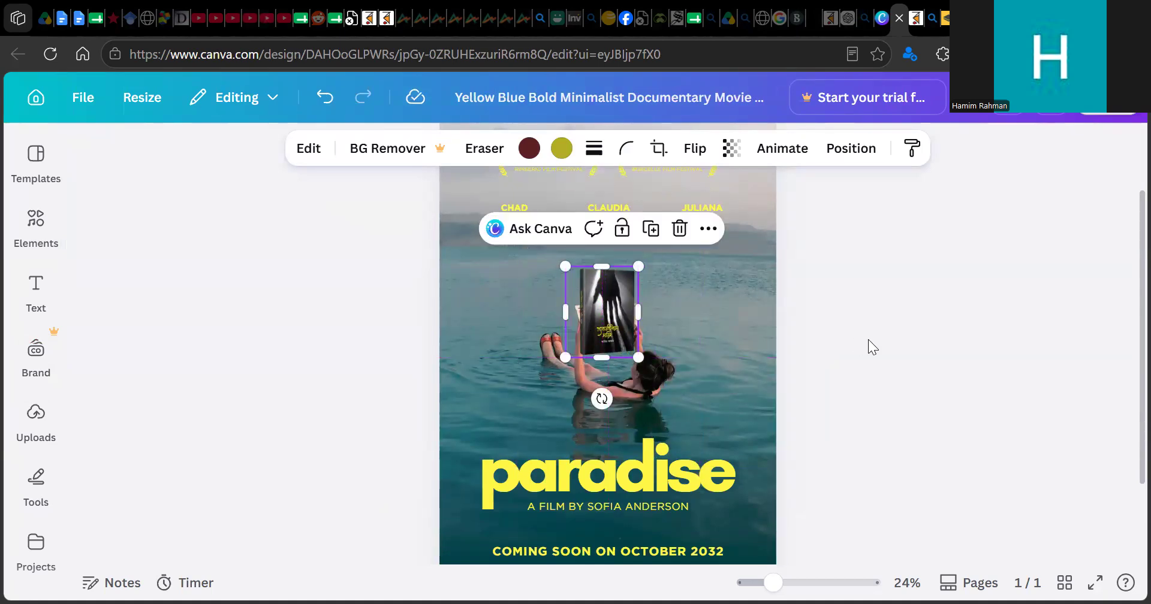
{"action": "left_click", "coordinate": [868, 340]}
- Shift the book image slightly so it sits centred between the woman's hands
{"action": "scroll", "coordinate": [786, 411], "scroll_direction": "up", "scroll_amount": 5}
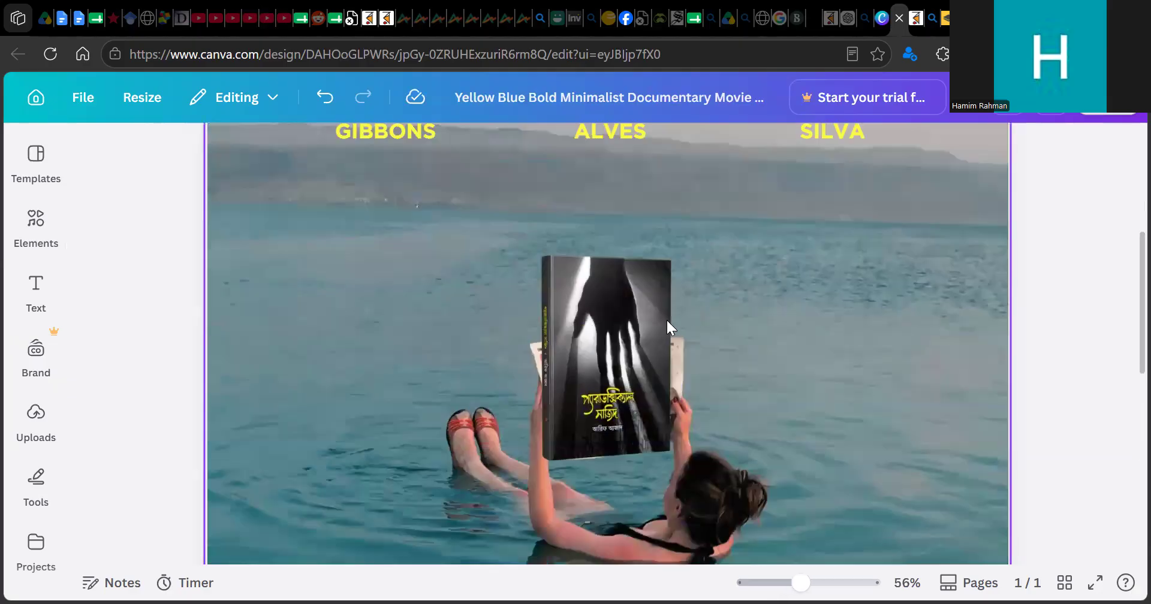
{"action": "left_click", "coordinate": [667, 322]}
{"action": "left_click_drag", "start_coordinate": [667, 324], "coordinate": [647, 337]}
{"action": "left_click", "coordinate": [1068, 380]}
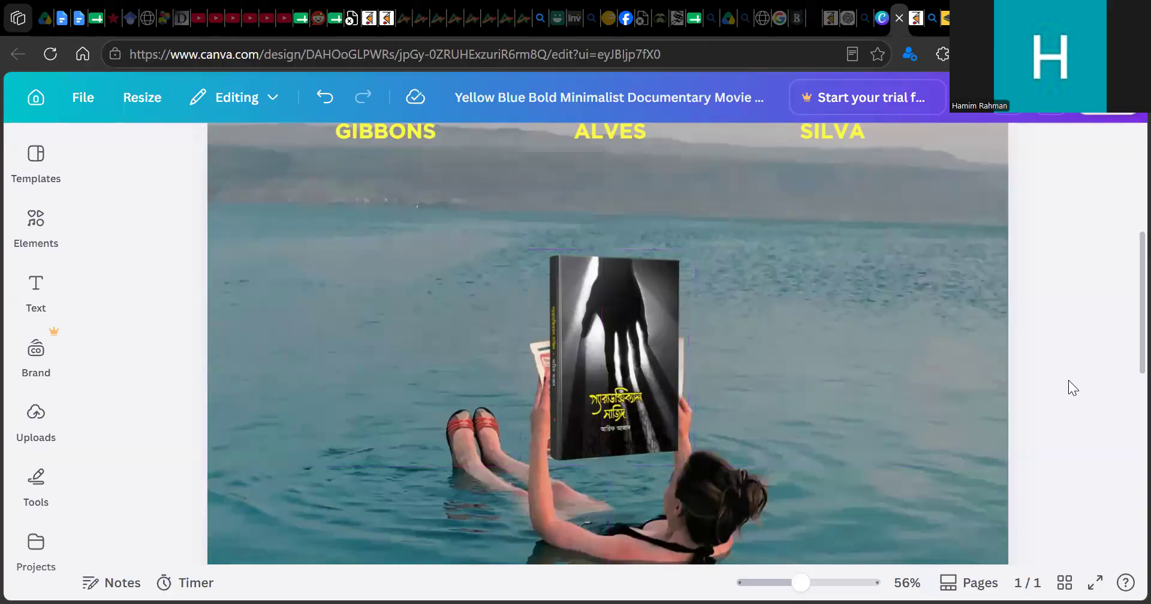
- Enlarge the book image slightly from its upper-left corner and nudge it to fit the woman's hands
{"action": "scroll", "coordinate": [1025, 384], "scroll_direction": "down", "scroll_amount": 5}
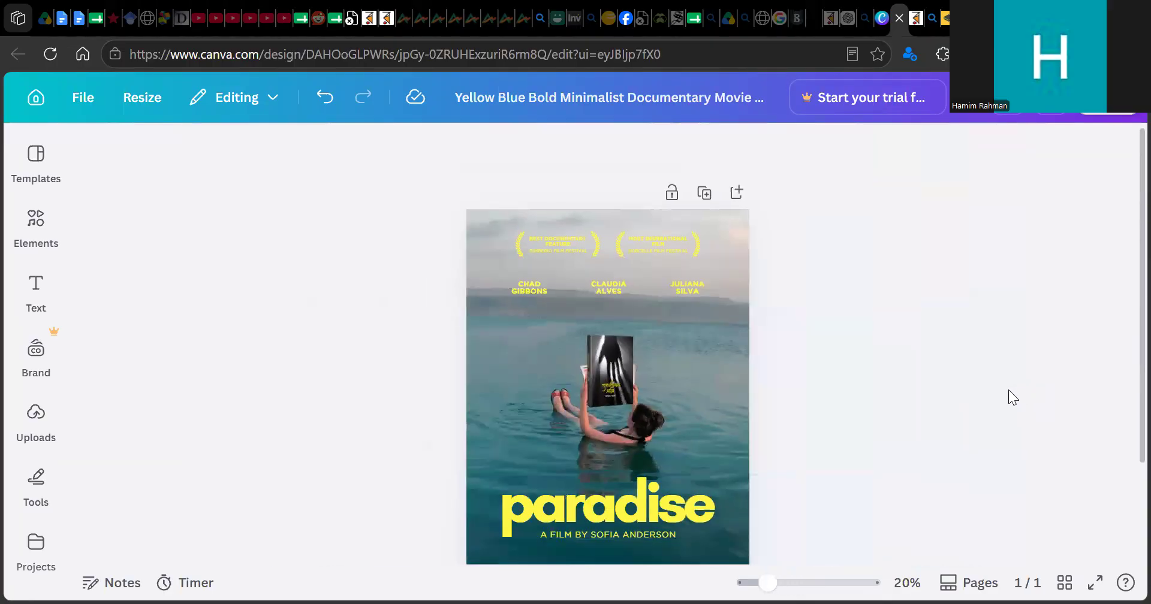
{"action": "scroll", "coordinate": [690, 489], "scroll_direction": "down", "scroll_amount": 2}
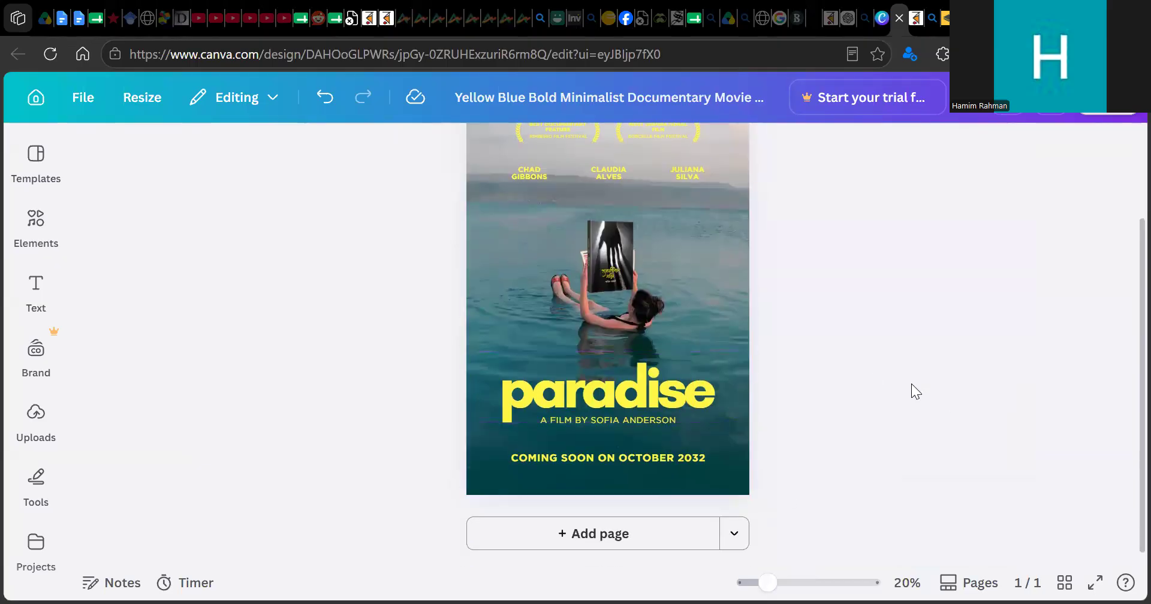
{"action": "scroll", "coordinate": [910, 383], "scroll_direction": "up", "scroll_amount": 4}
{"action": "scroll", "coordinate": [907, 385], "scroll_direction": "down", "scroll_amount": 4}
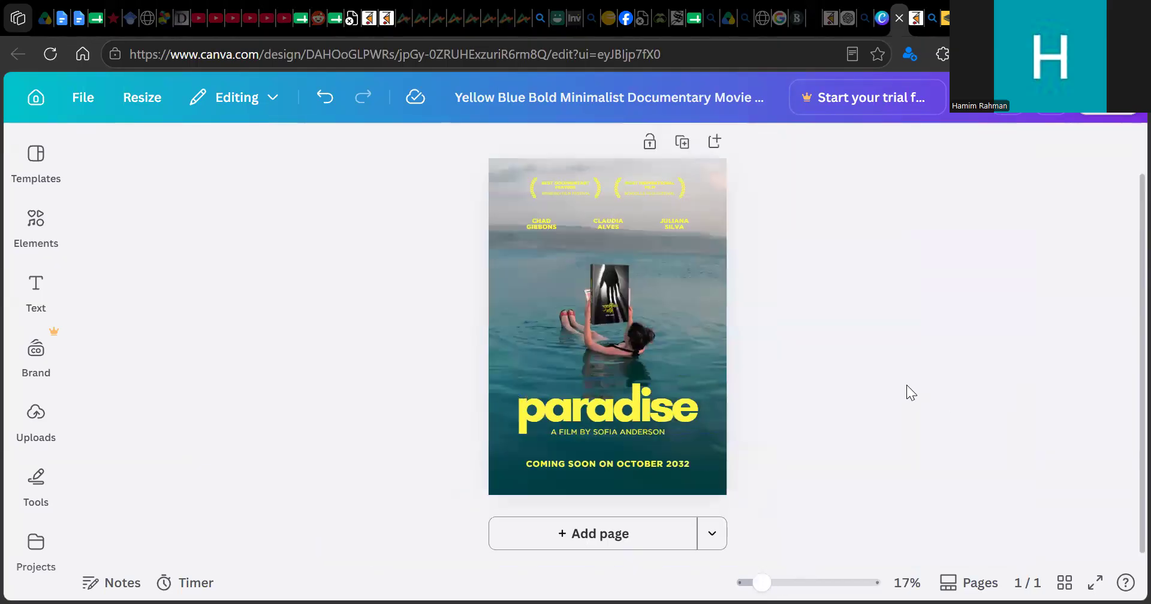
{"action": "left_click", "coordinate": [610, 275]}
{"action": "left_click", "coordinate": [646, 335]}
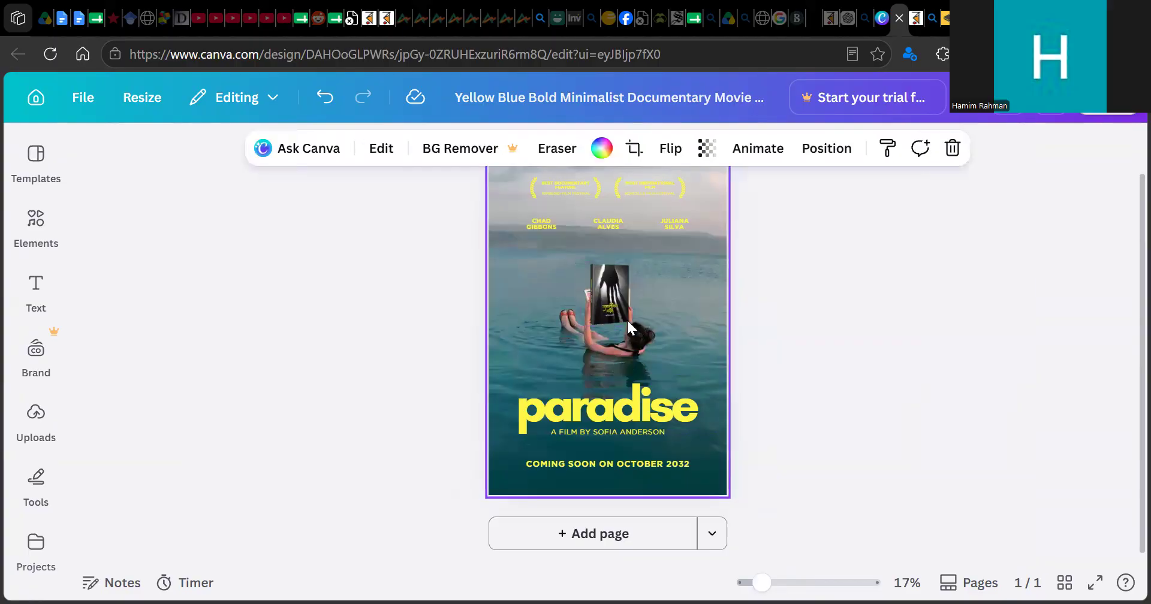
{"action": "left_click", "coordinate": [634, 319]}
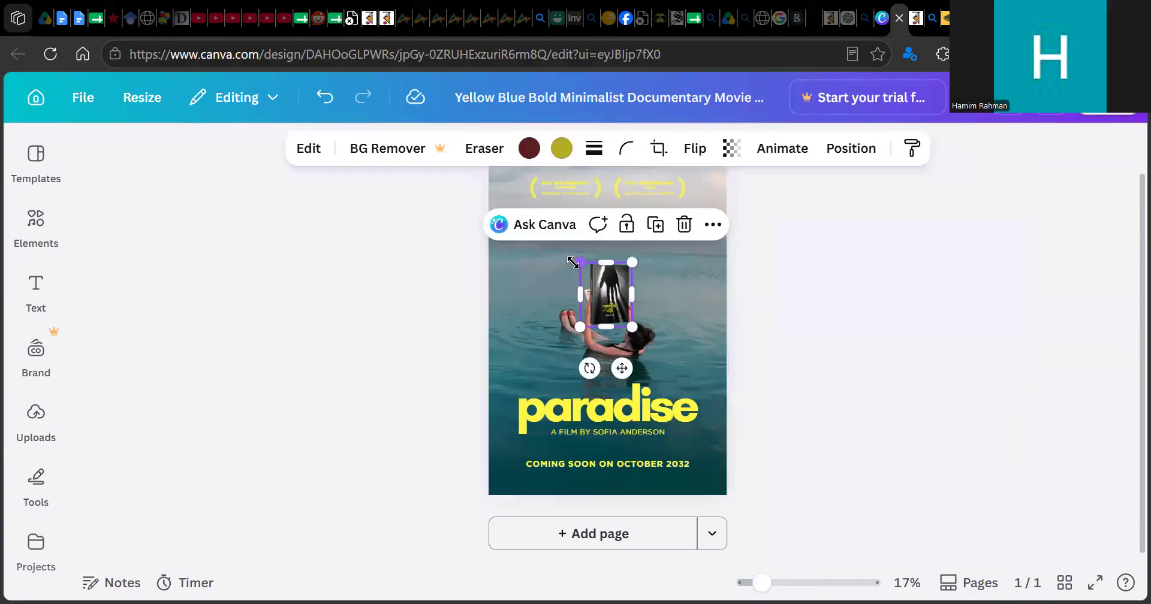
{"action": "left_click_drag", "start_coordinate": [578, 257], "coordinate": [576, 253]}
{"action": "left_click", "coordinate": [837, 310]}
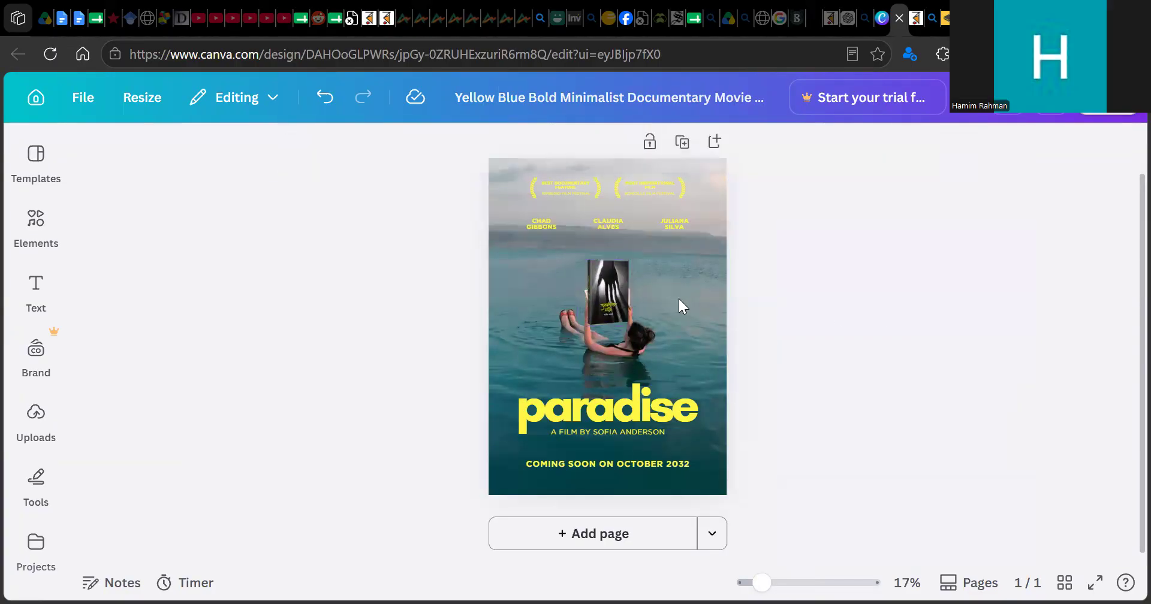
{"action": "mouse_move", "coordinate": [614, 300]}
{"action": "left_mouse_down"}
{"action": "mouse_move", "coordinate": [615, 291]}
{"action": "mouse_move", "coordinate": [614, 301]}
{"action": "left_mouse_up"}
{"action": "left_click", "coordinate": [850, 311]}
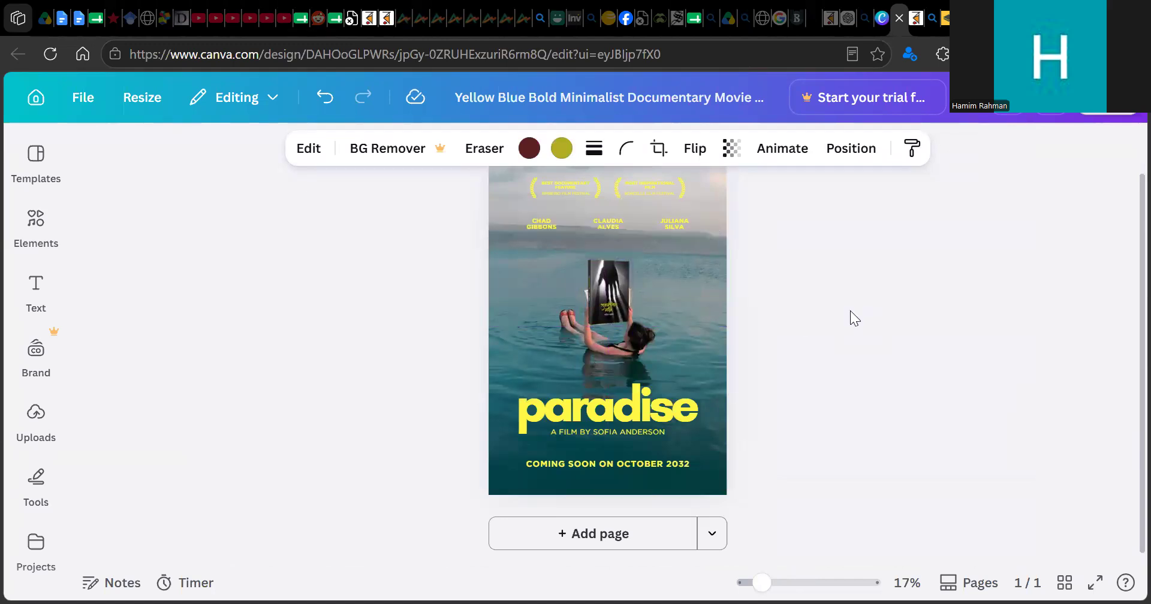
{"action": "left_click", "coordinate": [864, 304]}
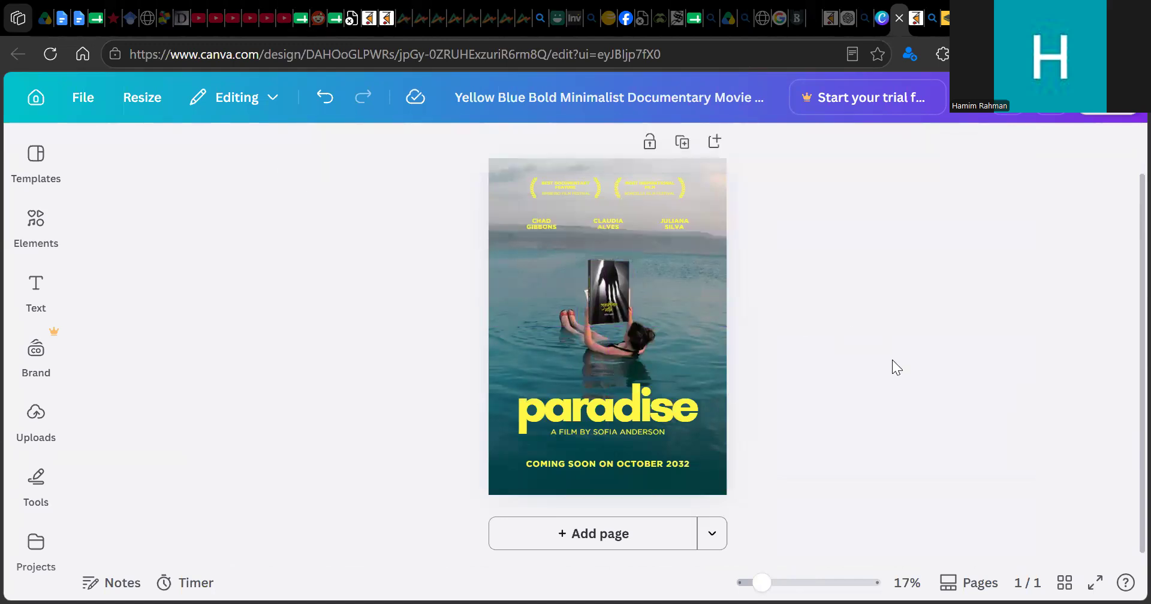
- Delete the three cast names below the award laurels on the poster
{"action": "left_click", "coordinate": [612, 219]}
{"action": "left_click", "coordinate": [676, 214]}
{"action": "left_click", "coordinate": [681, 222]}
{"action": "left_click", "coordinate": [606, 220], "text": "shift"}
{"action": "left_click", "coordinate": [539, 223], "text": "shift"}
{"action": "key", "text": "Delete"}
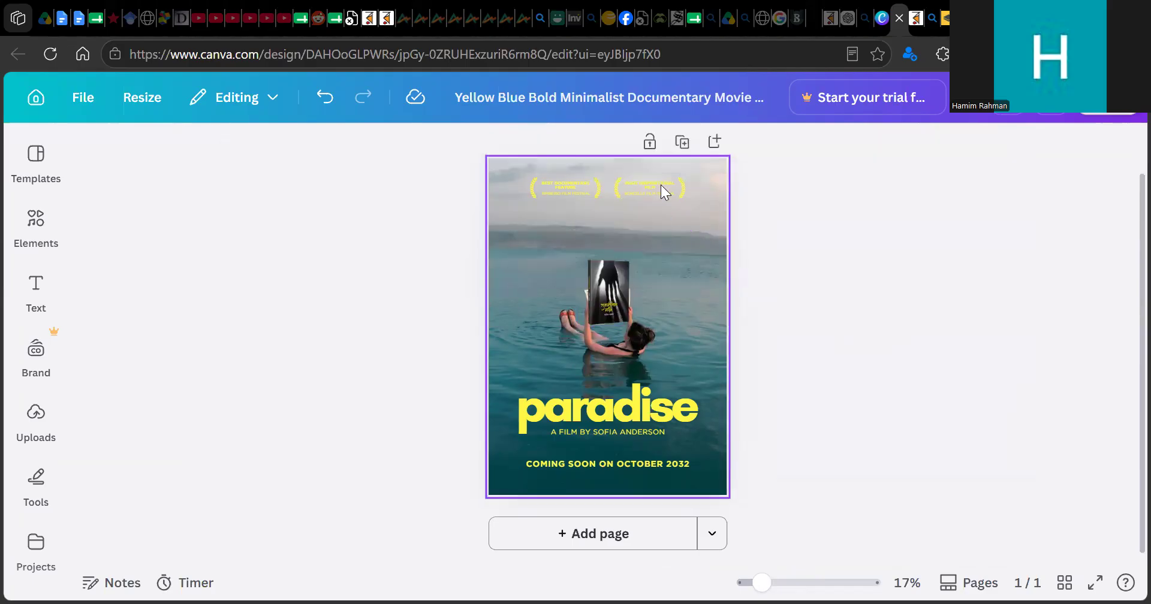
- Select both laurel halves and the text of the right award badge and move them together down to the poster's horizontal centre
{"action": "left_click", "coordinate": [662, 191]}
{"action": "left_click", "coordinate": [853, 177]}
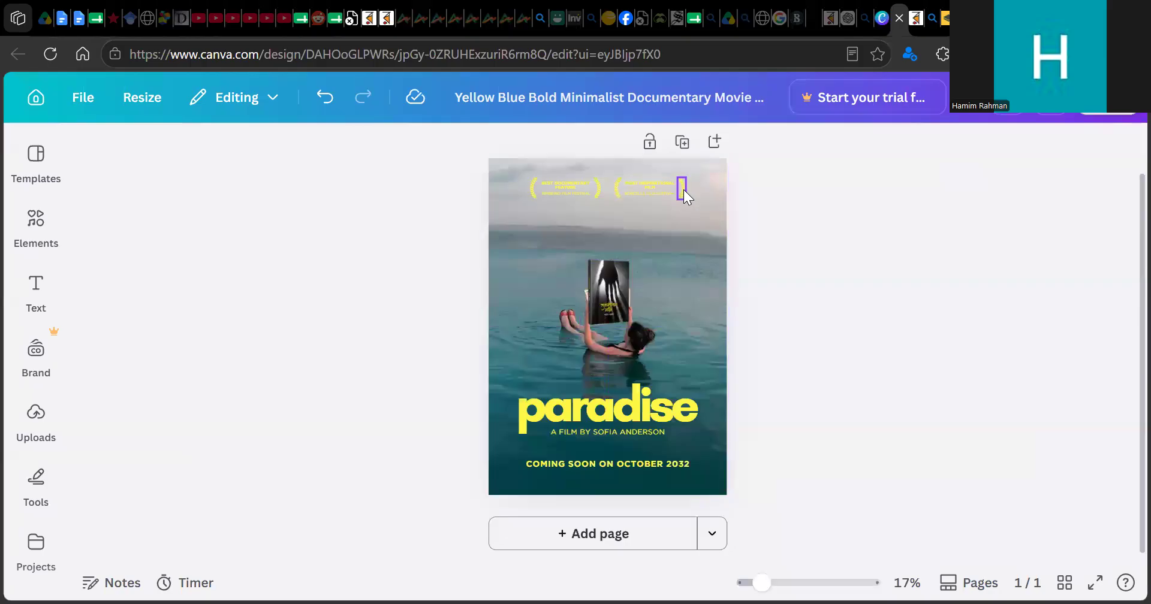
{"action": "left_click", "coordinate": [683, 190]}
{"action": "left_click", "coordinate": [619, 190], "text": "shift"}
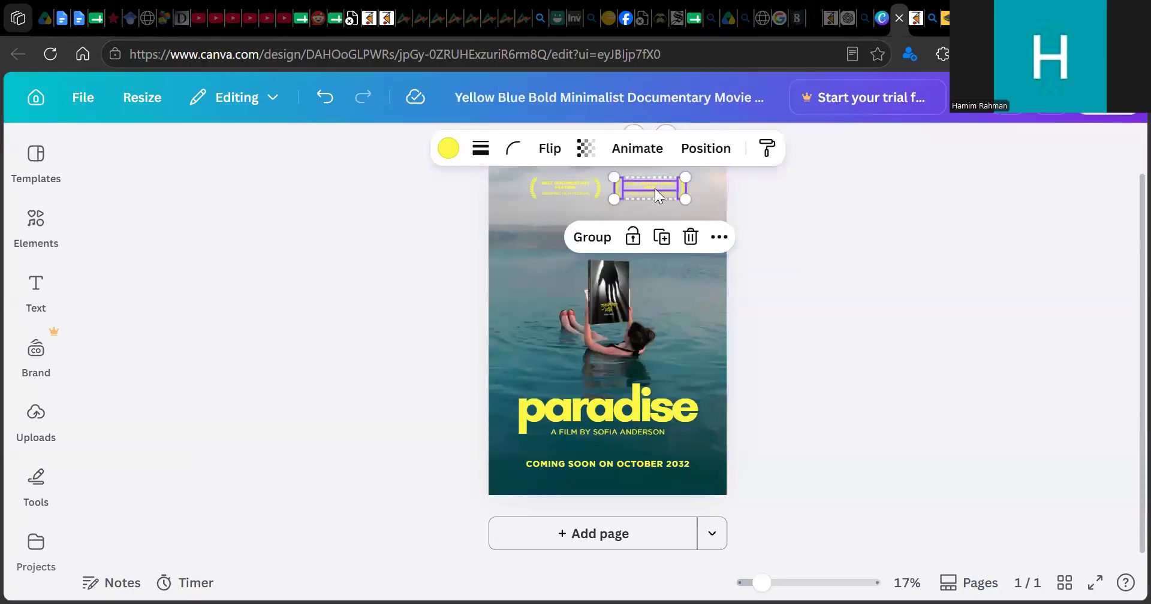
{"action": "left_click", "coordinate": [657, 194], "text": "shift"}
{"action": "left_click_drag", "start_coordinate": [656, 198], "coordinate": [619, 234]}
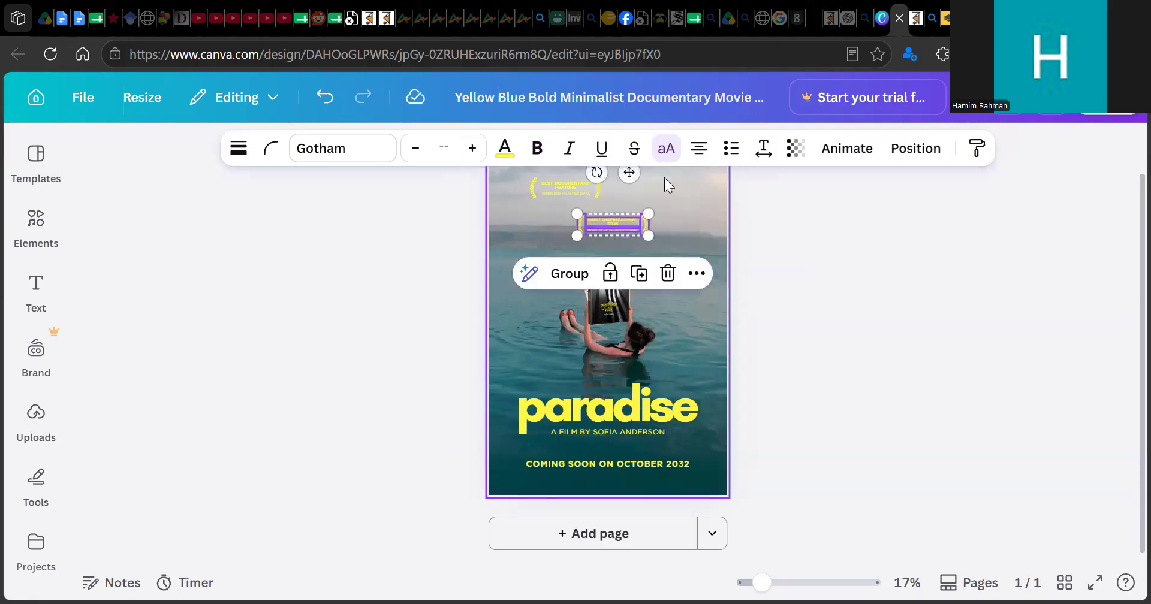
- Delete the upper-left award badge, including both laurel halves and its text
{"action": "left_click", "coordinate": [548, 186]}
{"action": "left_click_drag", "start_coordinate": [414, 190], "coordinate": [654, 198]}
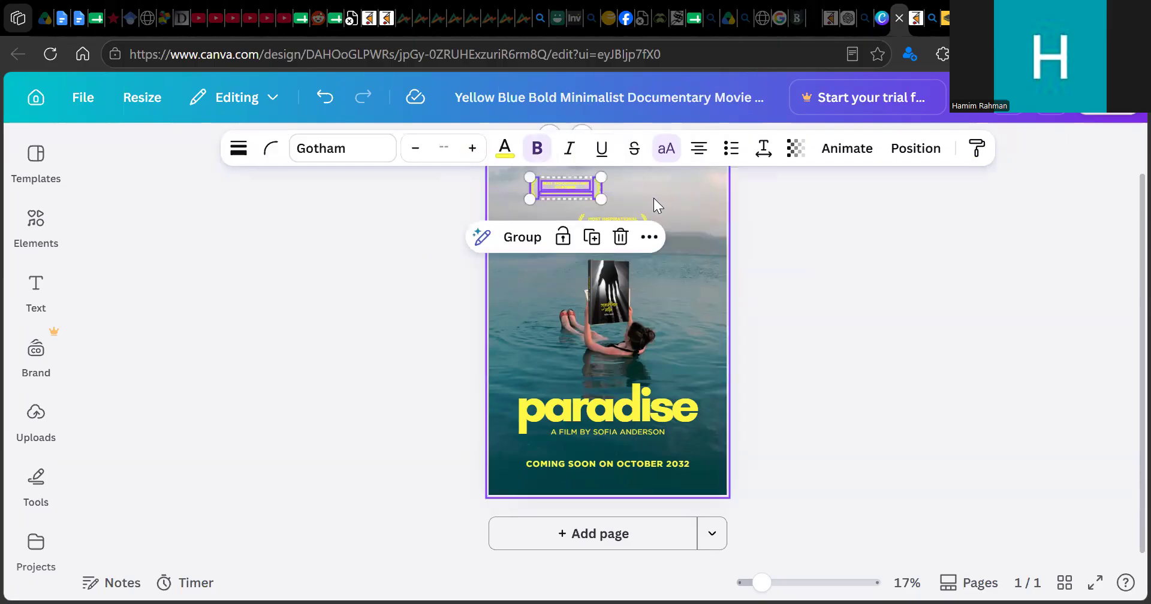
{"action": "key", "text": "Delete"}
- Enlarge the remaining award badge, laurels and text together, to nearly twice its size and centre it above the book
{"action": "left_click", "coordinate": [634, 229]}
{"action": "left_click", "coordinate": [626, 220], "text": "shift"}
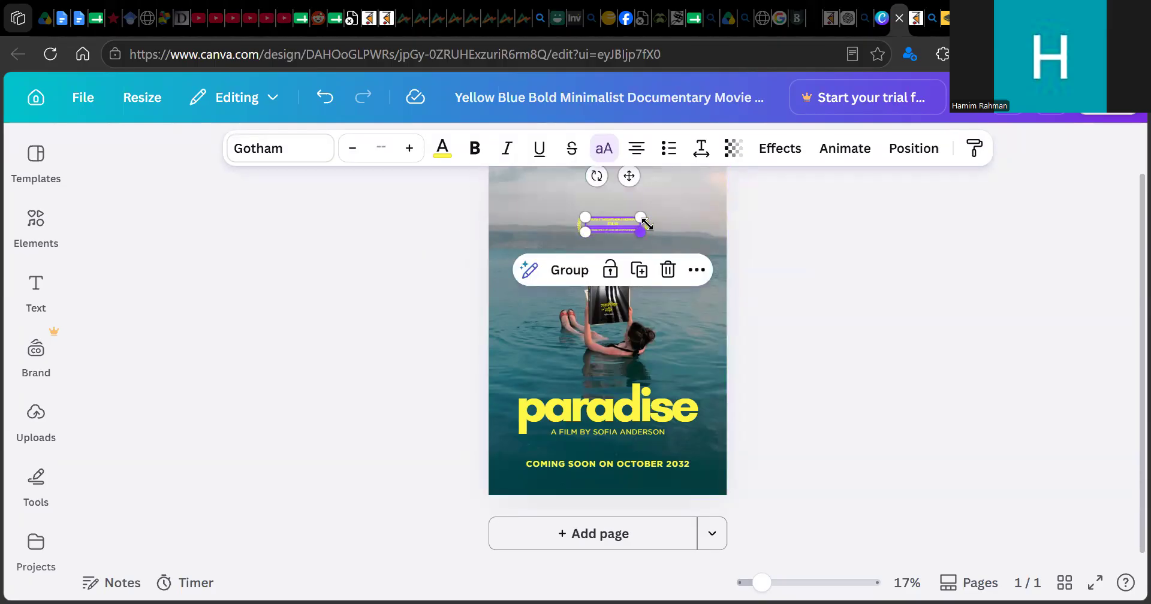
{"action": "left_click", "coordinate": [650, 232], "text": "shift"}
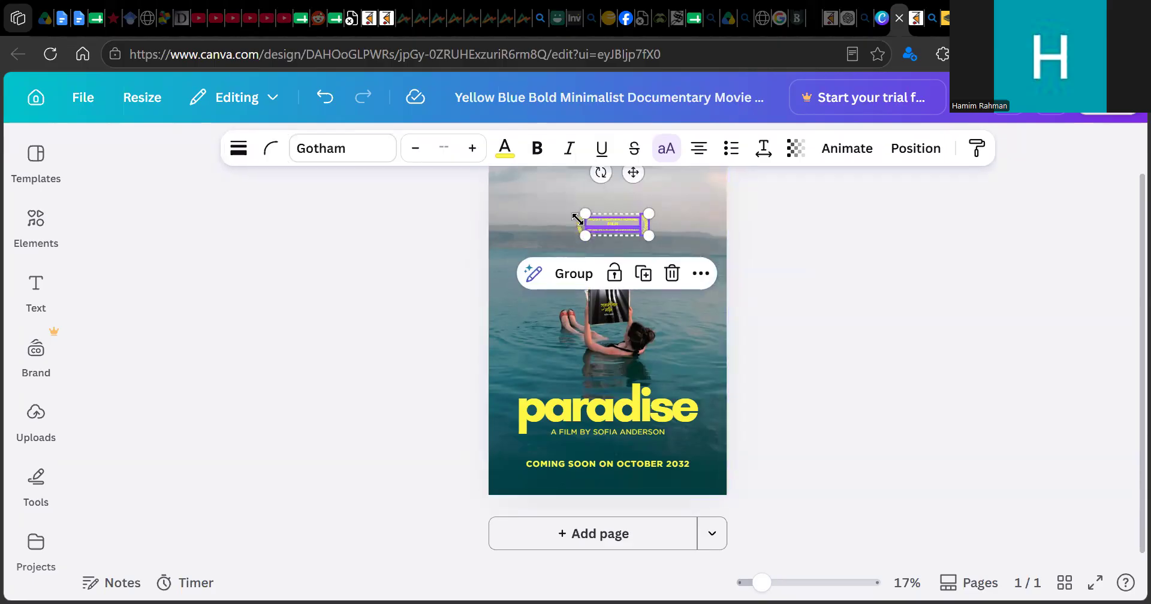
{"action": "left_click_drag", "start_coordinate": [616, 235], "coordinate": [533, 247]}
{"action": "left_click_drag", "start_coordinate": [603, 233], "coordinate": [634, 222]}
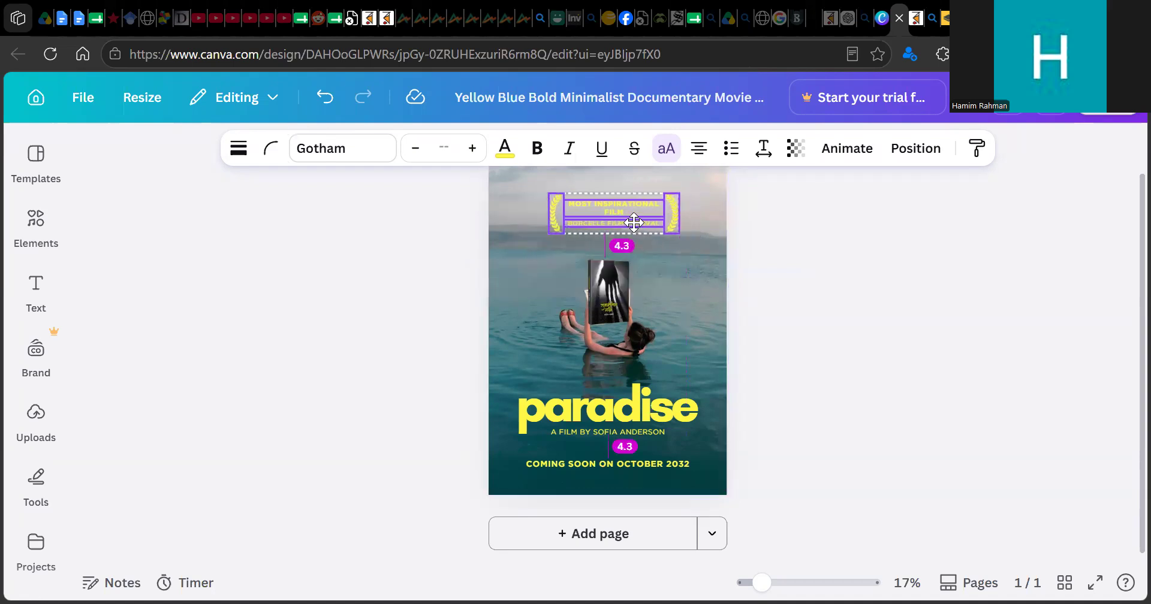
{"action": "left_click", "coordinate": [826, 366]}
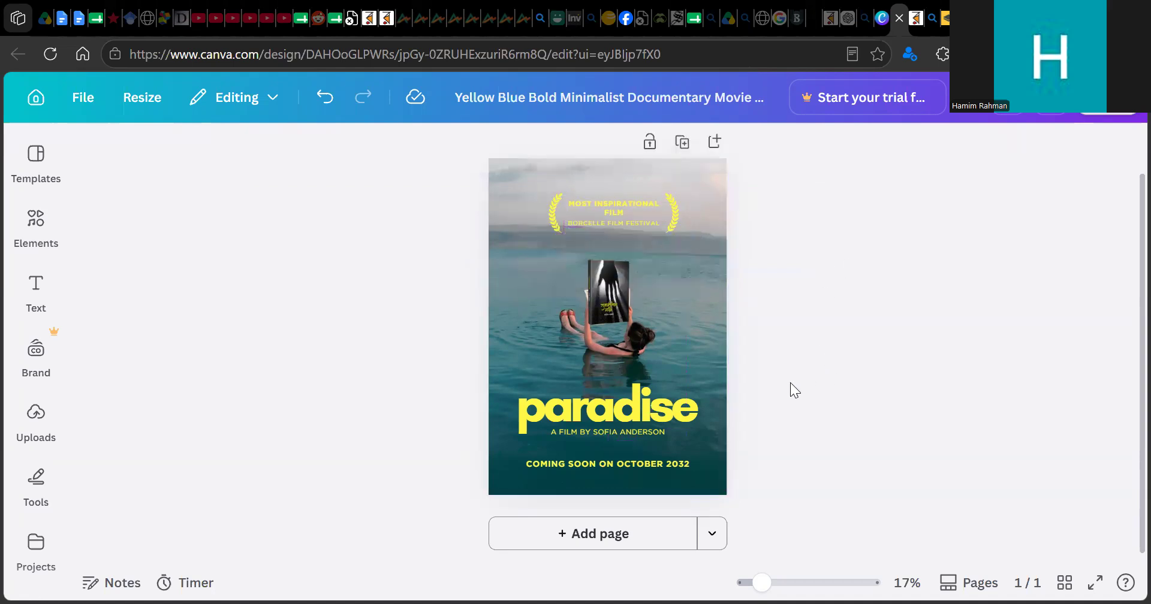
- Replace the title "paradise" with the Bengali text "প্যারাডক্সিকাল সাজিদ"
{"action": "double_click", "coordinate": [603, 454]}
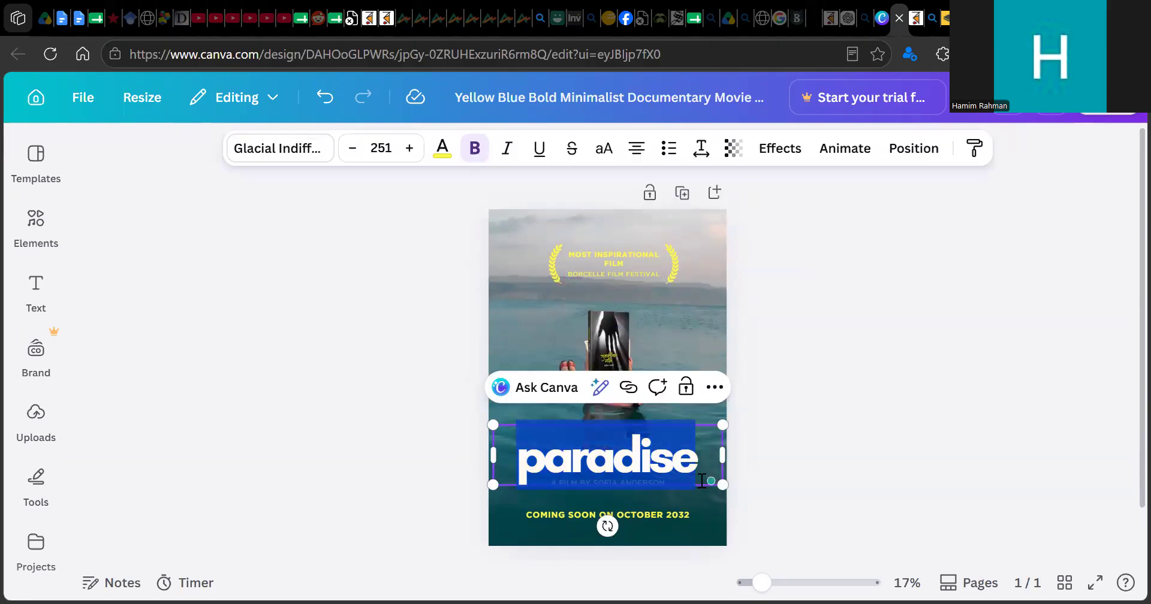
{"action": "type", "text": "পয়"}
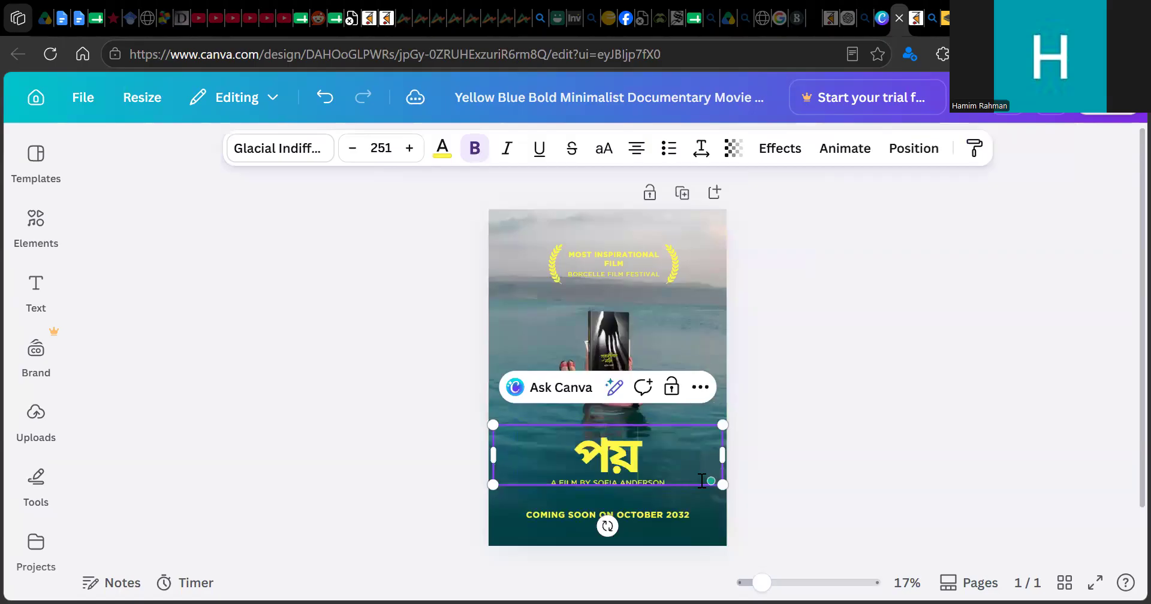
{"action": "type", "text": "াড়া"}
{"action": "key", "text": "BackSpace"}
{"action": "key", "text": "BackSpace"}
{"action": "type", "text": "রা"}
{"action": "key", "text": "Down"}
{"action": "mouse_move", "coordinate": [703, 489]}
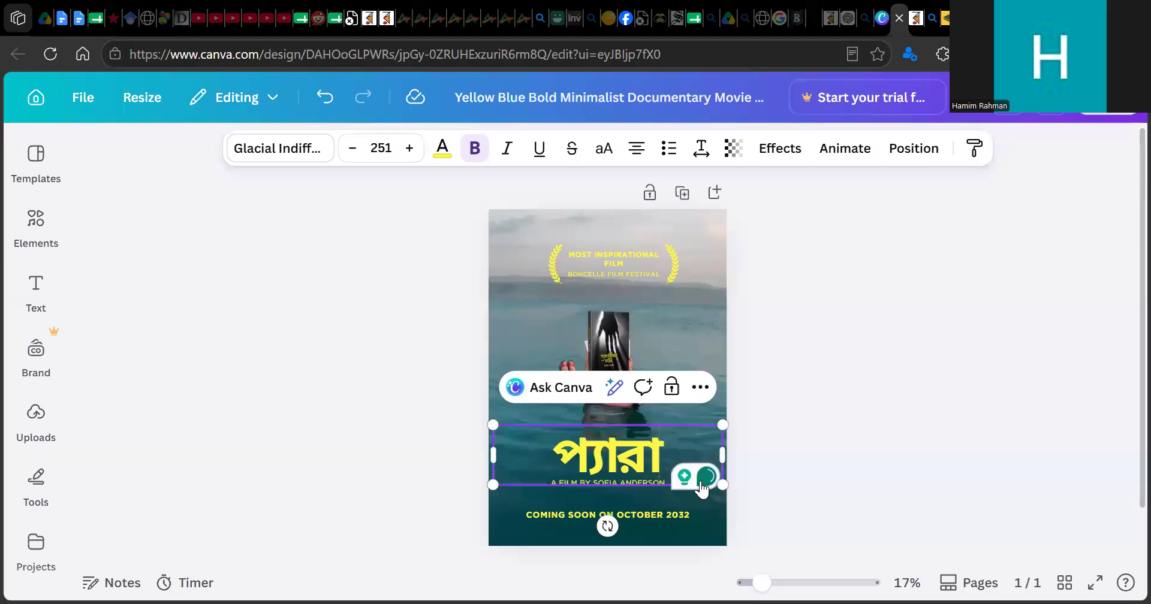
{"action": "type", "text": "ডক্সিকাল"}
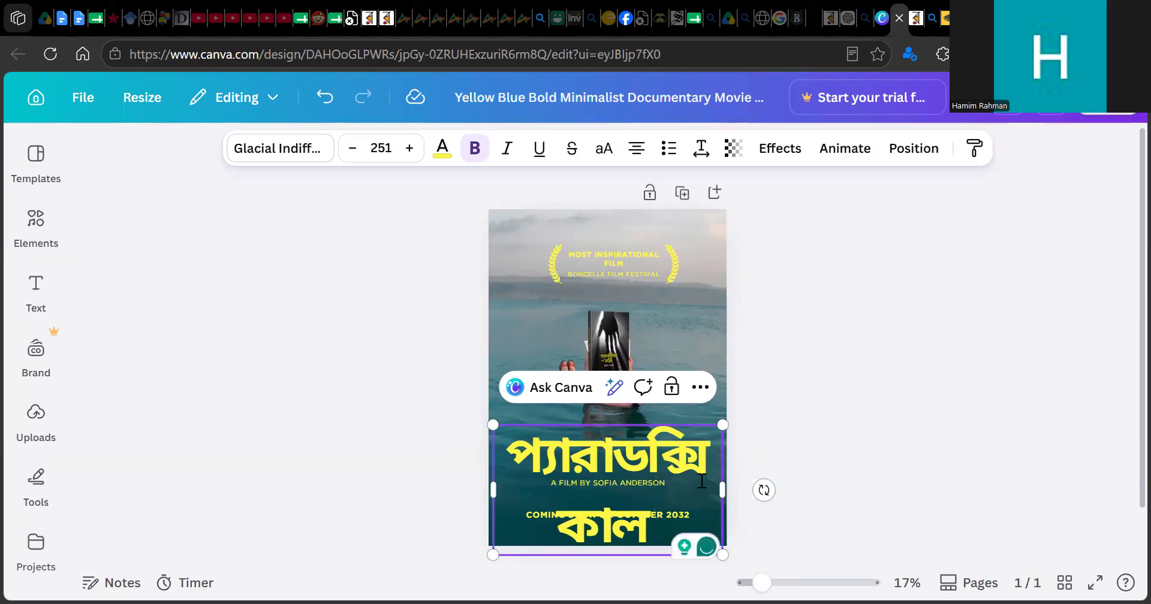
{"action": "type", "text": " সাজিদ"}
- Set the Bengali title's font size to 120 so it fits on one line, after trying 88 and 96
{"action": "left_click", "coordinate": [381, 148]}
{"action": "scroll", "coordinate": [377, 327], "scroll_direction": "down", "scroll_amount": 5}
{"action": "left_click", "coordinate": [376, 320]}
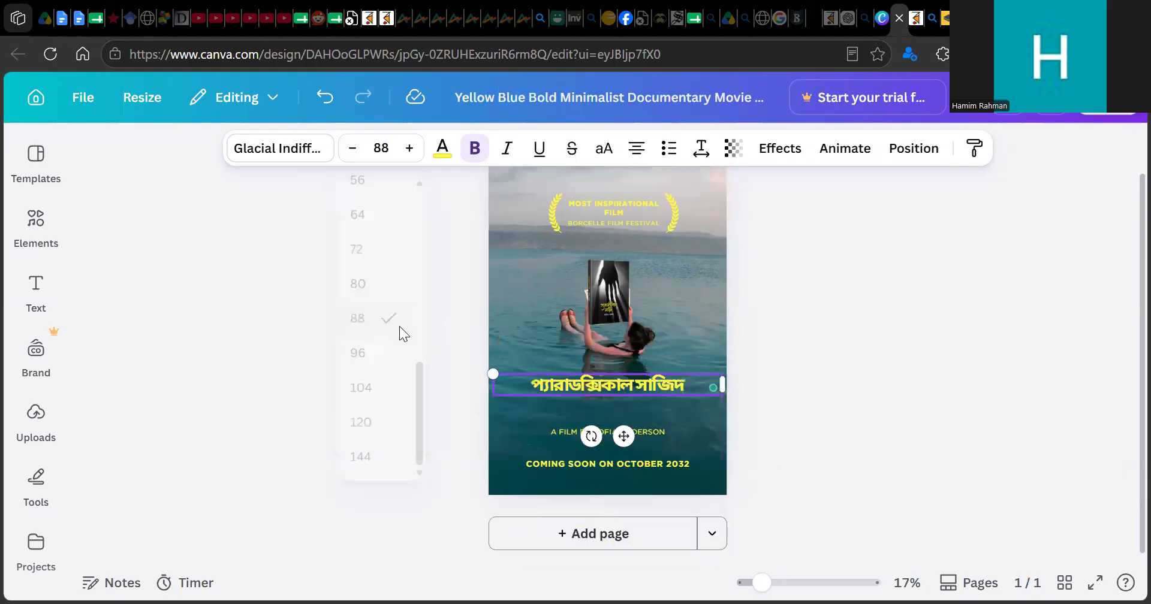
{"action": "left_click", "coordinate": [380, 148]}
{"action": "scroll", "coordinate": [377, 414], "scroll_direction": "down", "scroll_amount": 3}
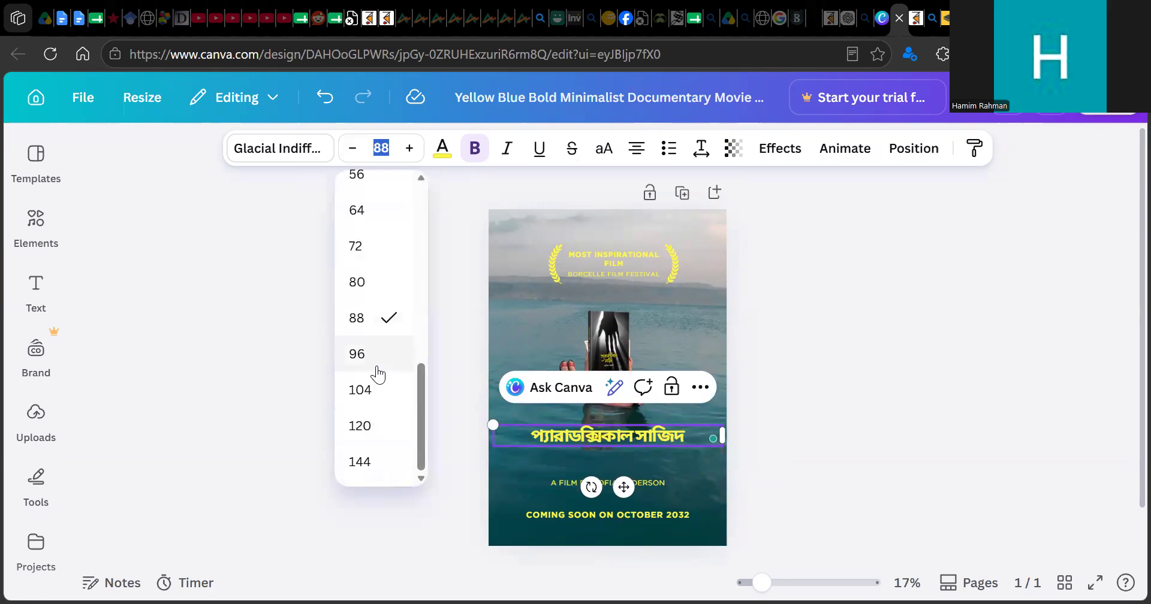
{"action": "left_click", "coordinate": [360, 354]}
{"action": "scroll", "coordinate": [375, 420], "scroll_direction": "down", "scroll_amount": 2}
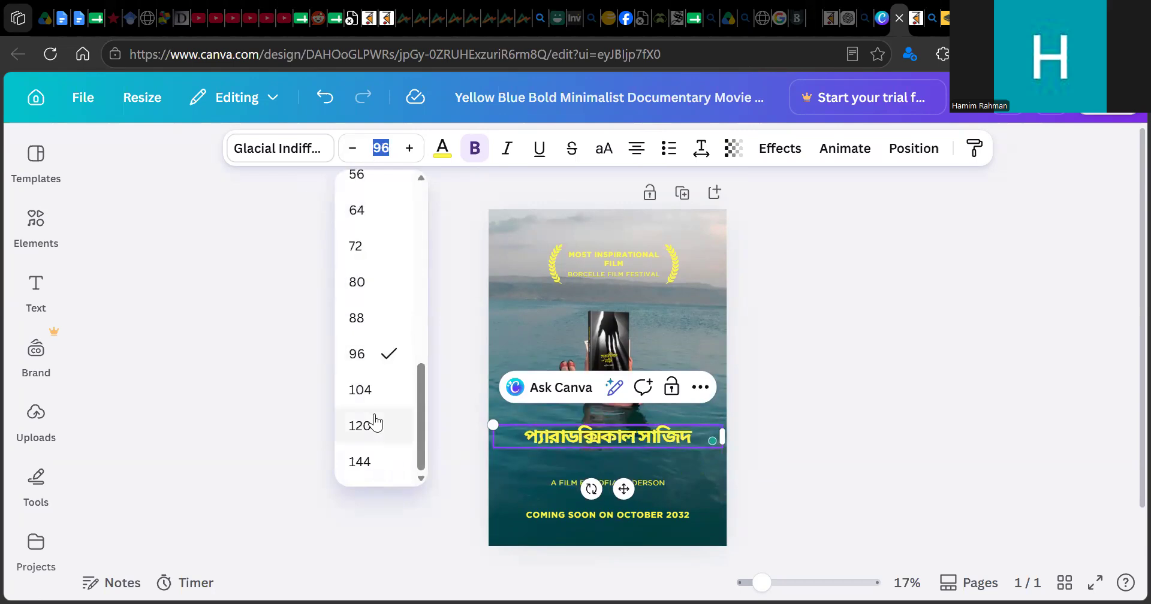
{"action": "left_click", "coordinate": [370, 436]}
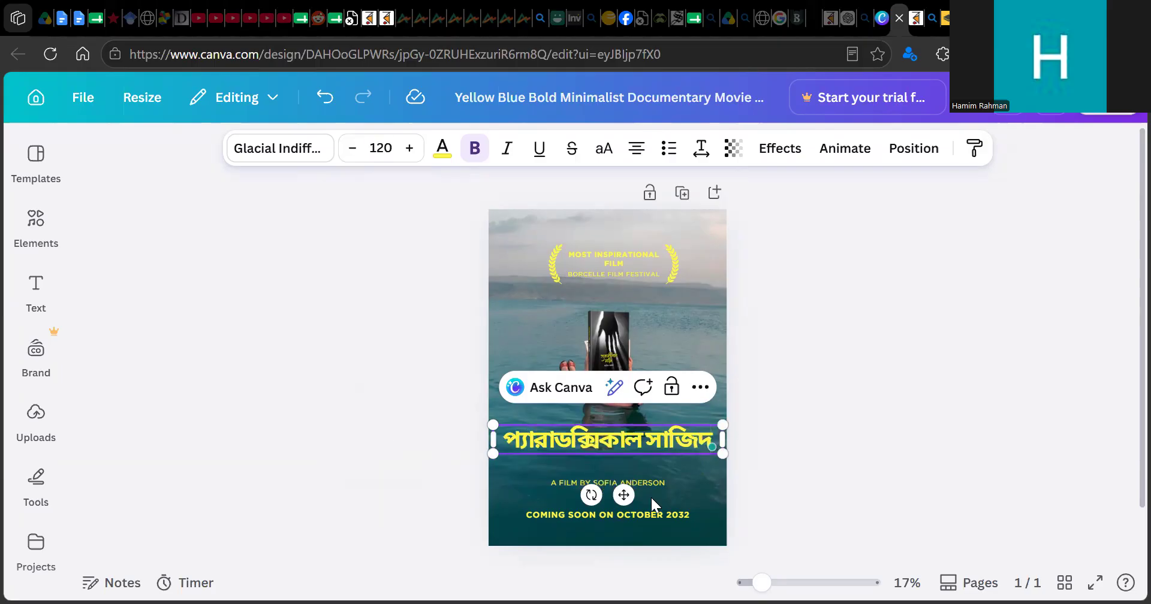
{"action": "left_click", "coordinate": [935, 7]}
{"action": "left_click", "coordinate": [944, 24]}
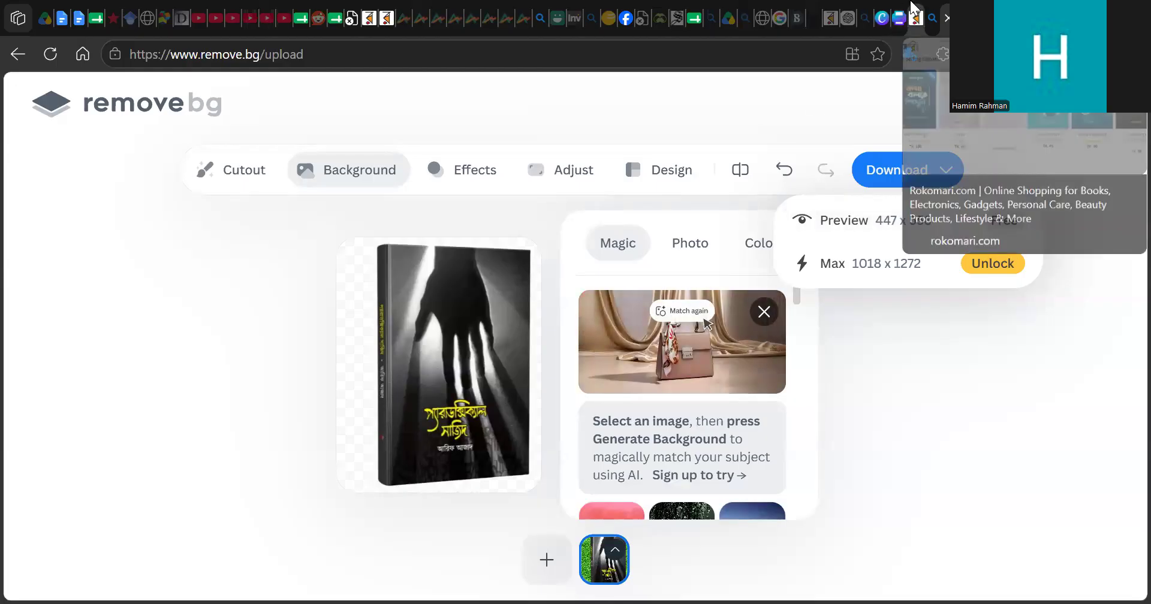
{"action": "left_click", "coordinate": [882, 18]}
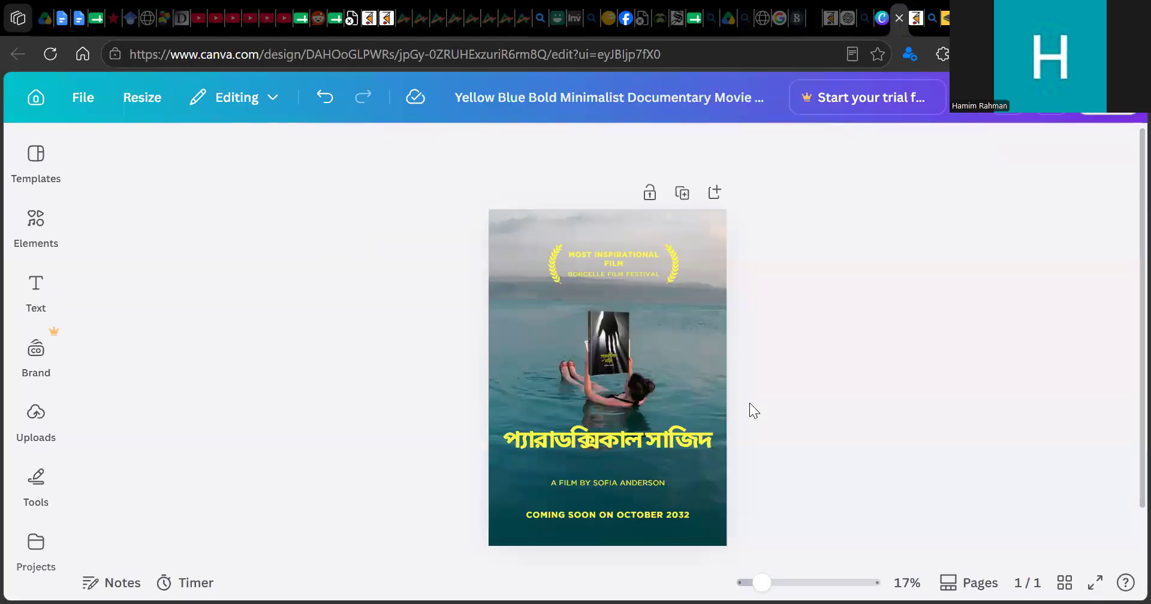
- Browse the fonts available for the Bengali title and search them for "bengali"
{"action": "left_click", "coordinate": [671, 393]}
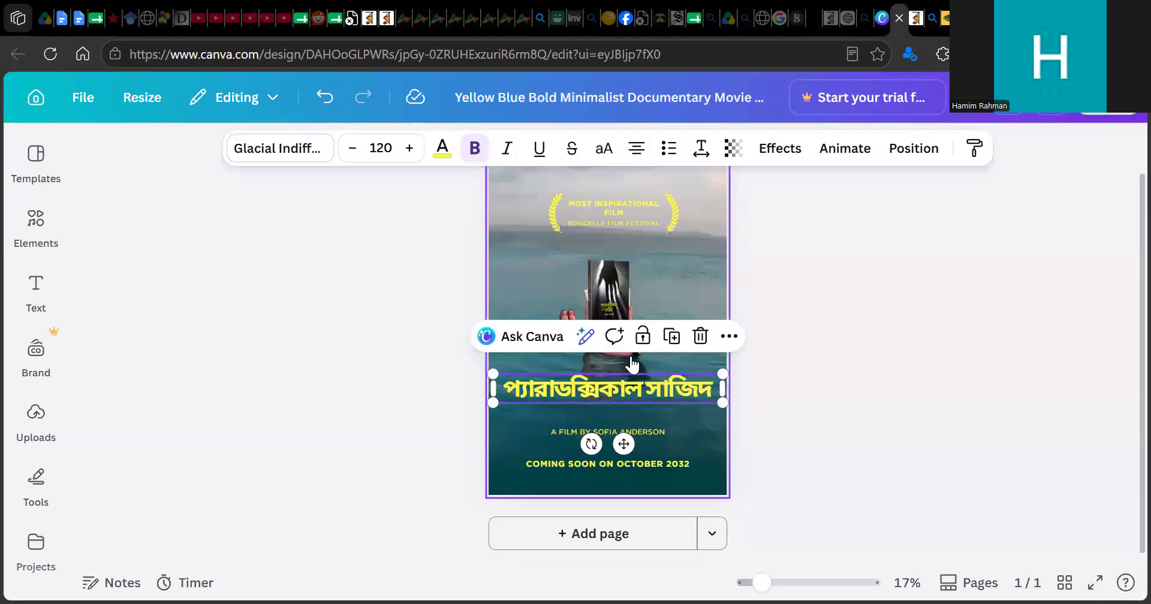
{"action": "left_click", "coordinate": [295, 148]}
{"action": "scroll", "coordinate": [240, 450], "scroll_direction": "down", "scroll_amount": 5}
{"action": "scroll", "coordinate": [256, 444], "scroll_direction": "down", "scroll_amount": 5}
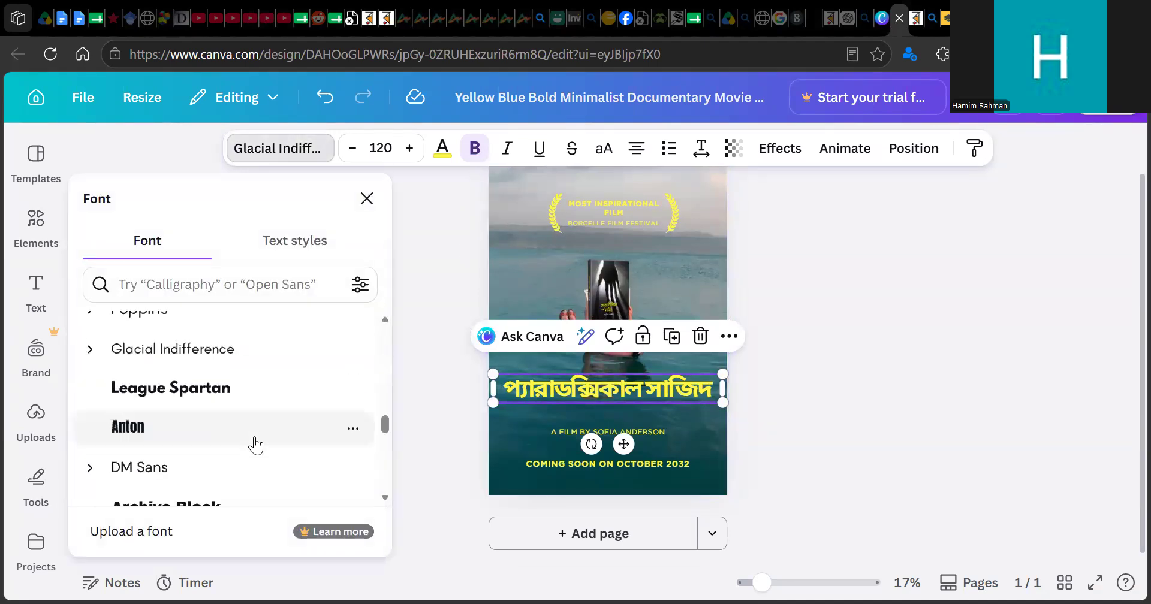
{"action": "scroll", "coordinate": [264, 414], "scroll_direction": "down", "scroll_amount": 10}
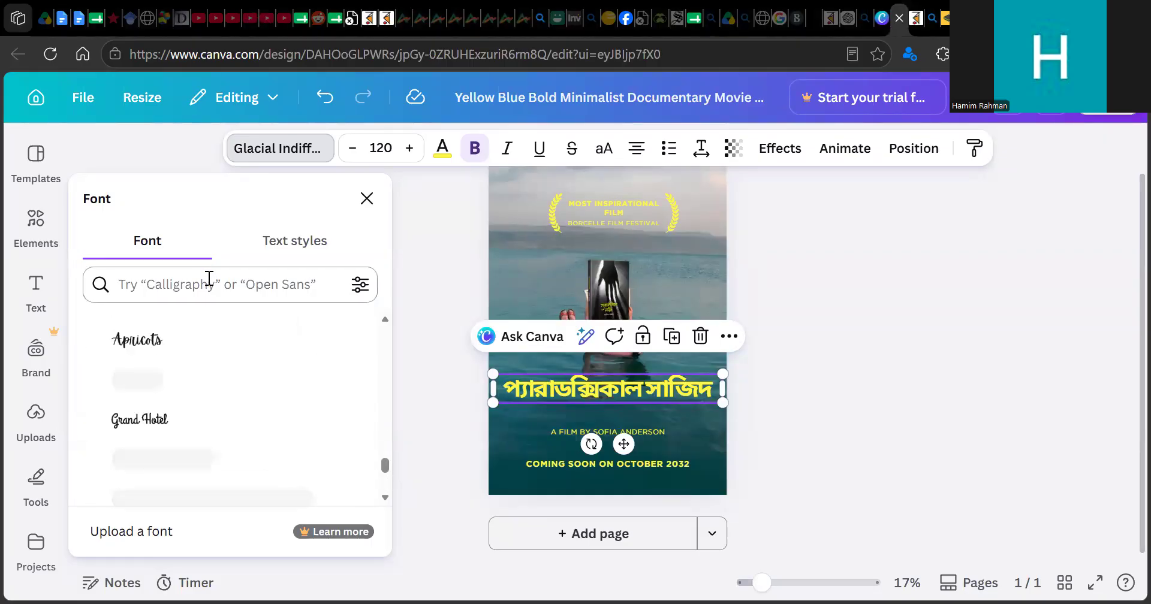
{"action": "left_click", "coordinate": [209, 281]}
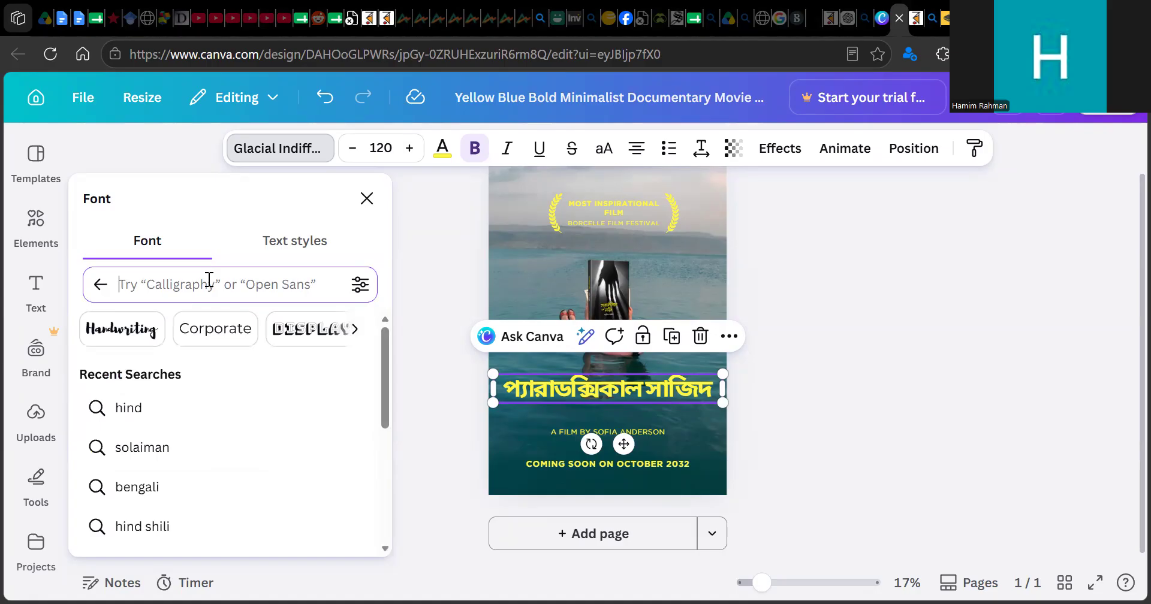
{"action": "type", "text": "bengali"}
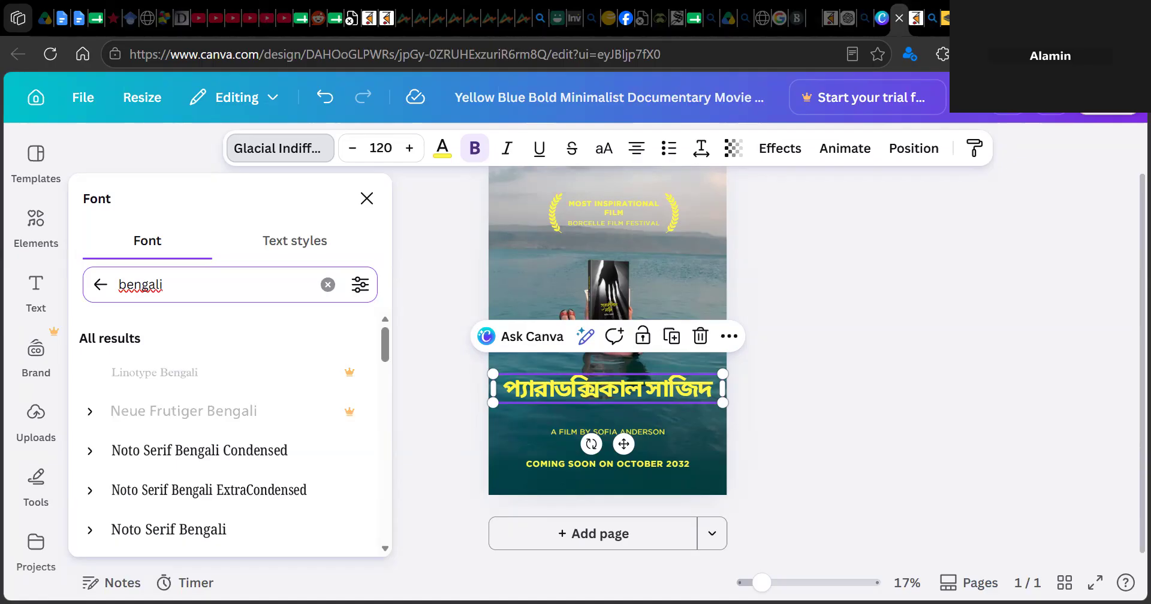
{"action": "left_click", "coordinate": [433, 474]}
{"action": "left_click", "coordinate": [555, 398]}
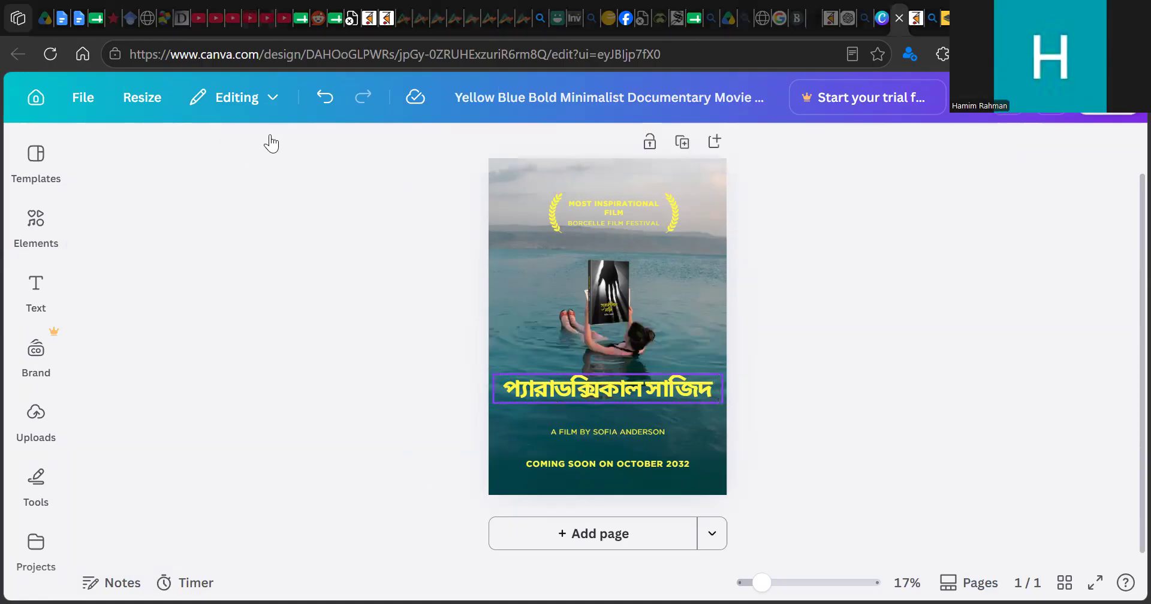
- Try SolaimanLipi, Tiro Bangla, Noto Serif Bengali, Anek Bangla and Anek Bangla SemiExpanded as fonts for the Bengali title
{"action": "left_click", "coordinate": [269, 144]}
{"action": "scroll", "coordinate": [154, 417], "scroll_direction": "down", "scroll_amount": 3}
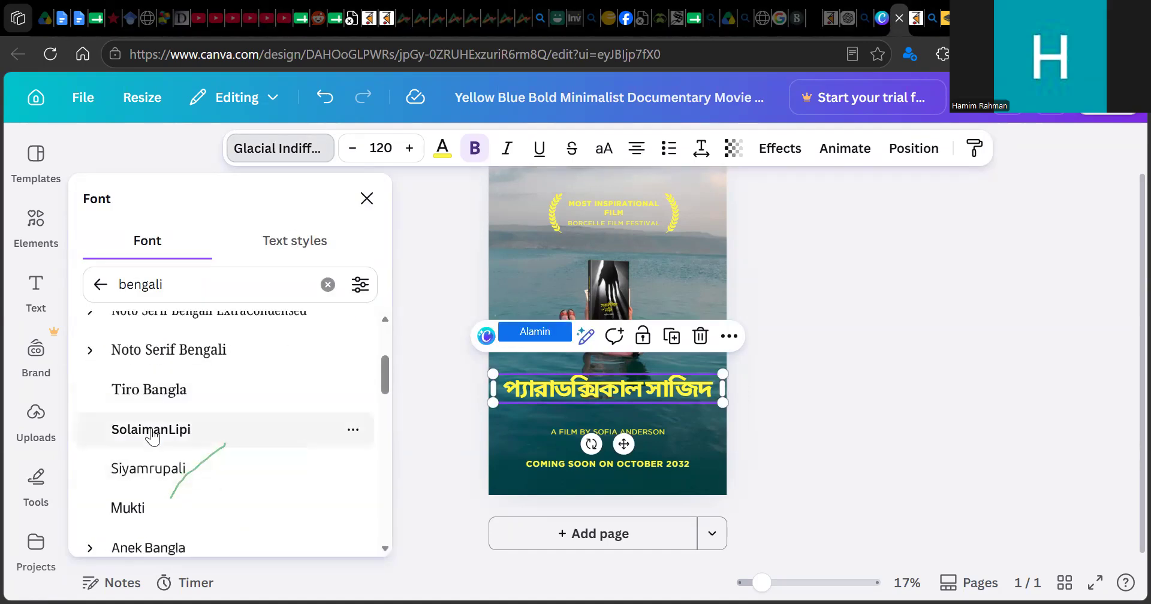
{"action": "left_click", "coordinate": [152, 435]}
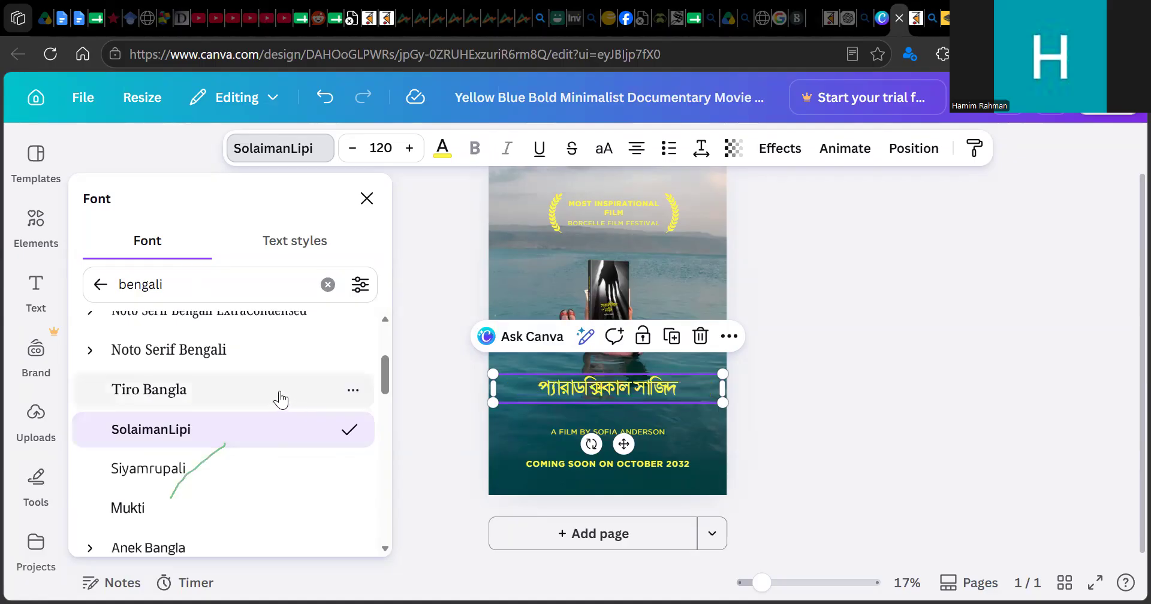
{"action": "left_click", "coordinate": [281, 399]}
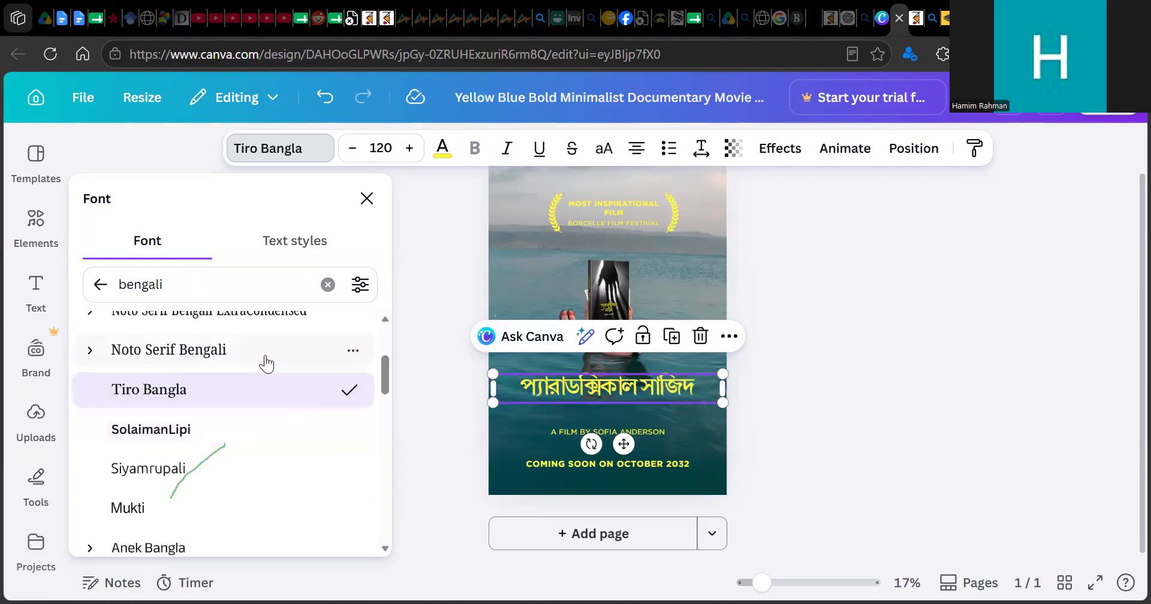
{"action": "left_click", "coordinate": [266, 362]}
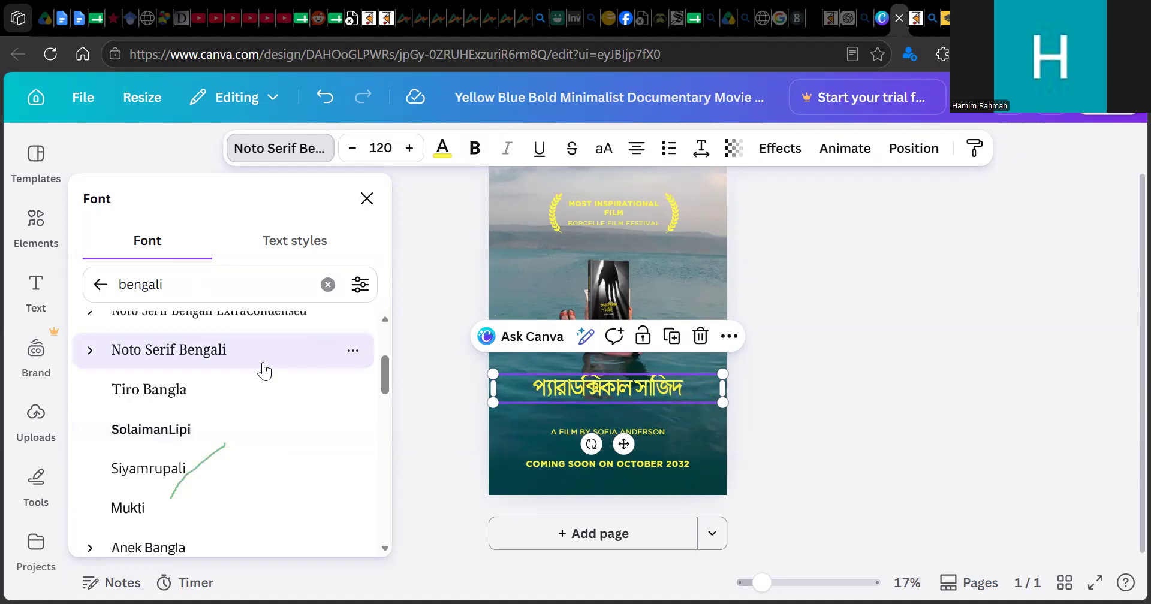
{"action": "scroll", "coordinate": [239, 498], "scroll_direction": "down", "scroll_amount": 2}
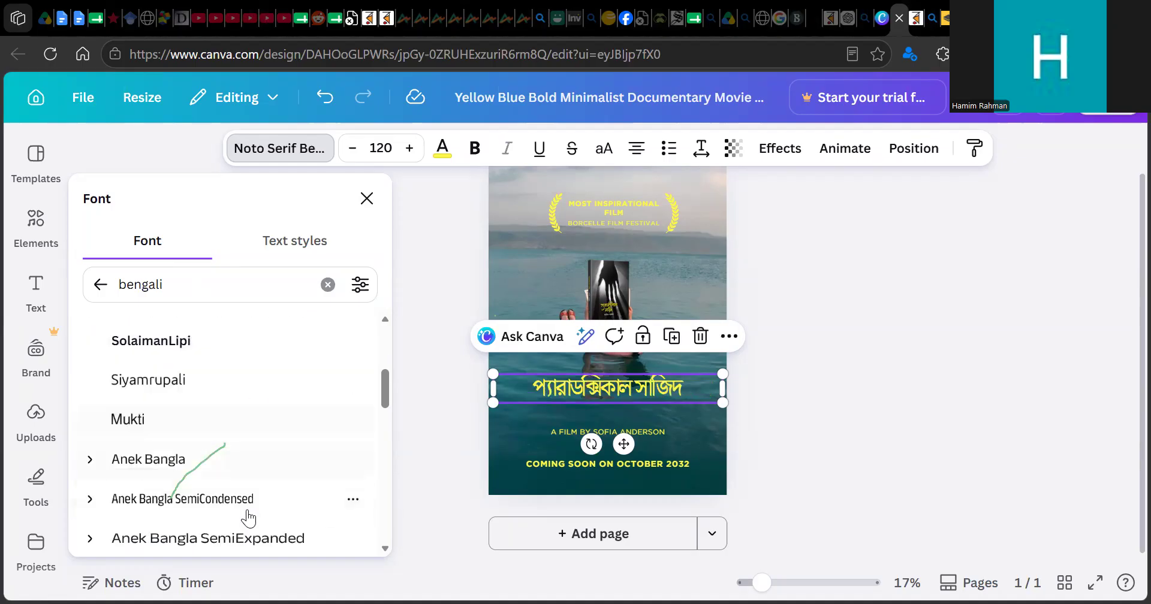
{"action": "left_click", "coordinate": [204, 465]}
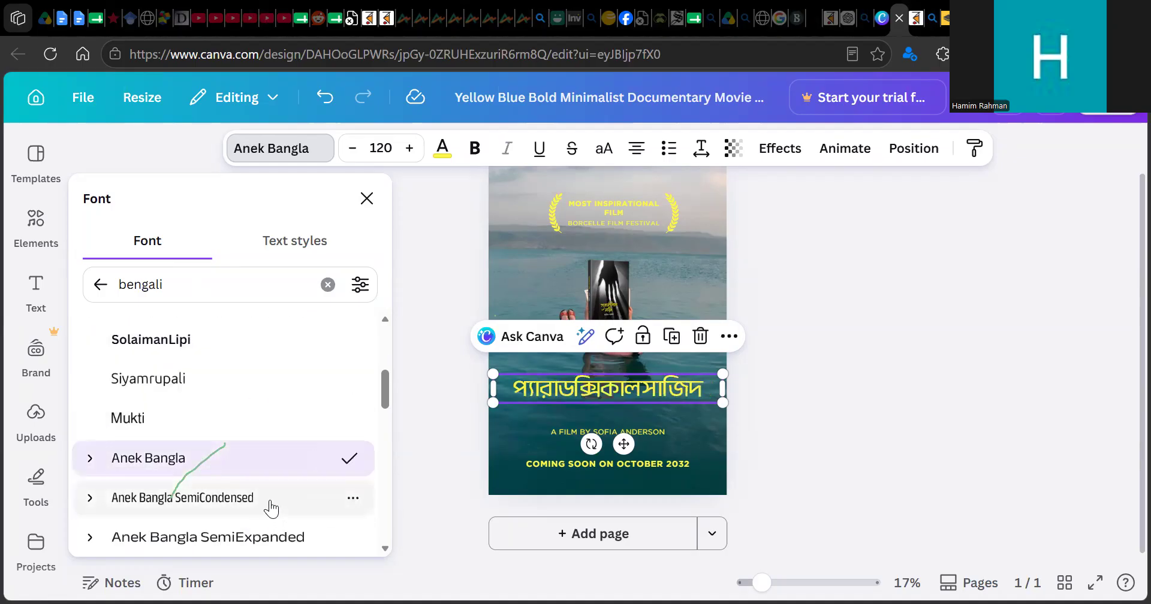
{"action": "left_click", "coordinate": [224, 536]}
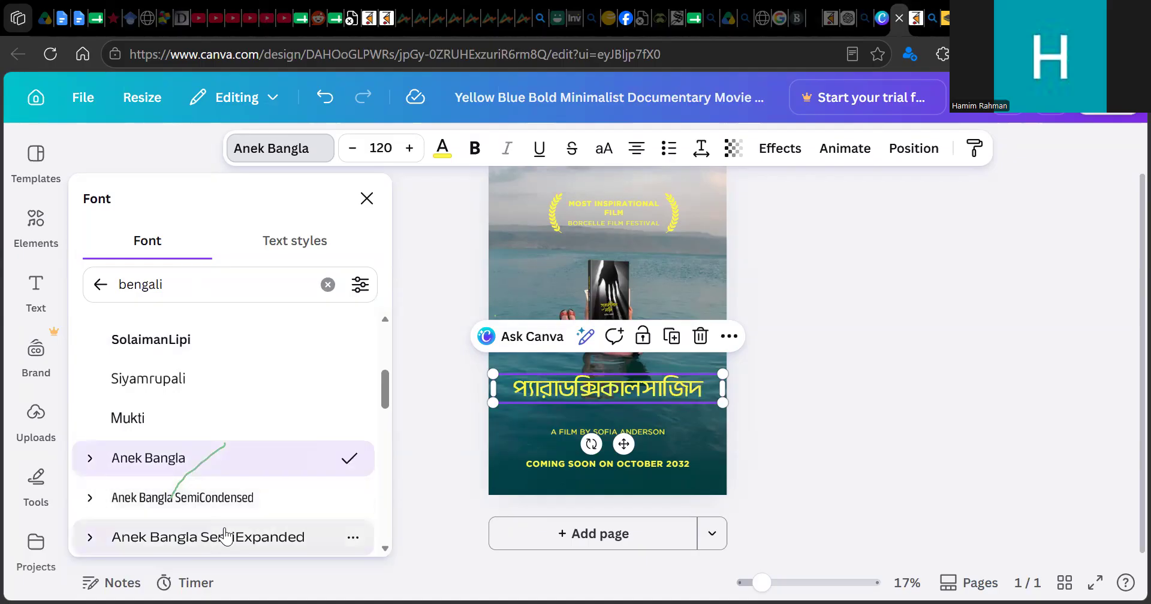
{"action": "scroll", "coordinate": [275, 438], "scroll_direction": "down", "scroll_amount": 5}
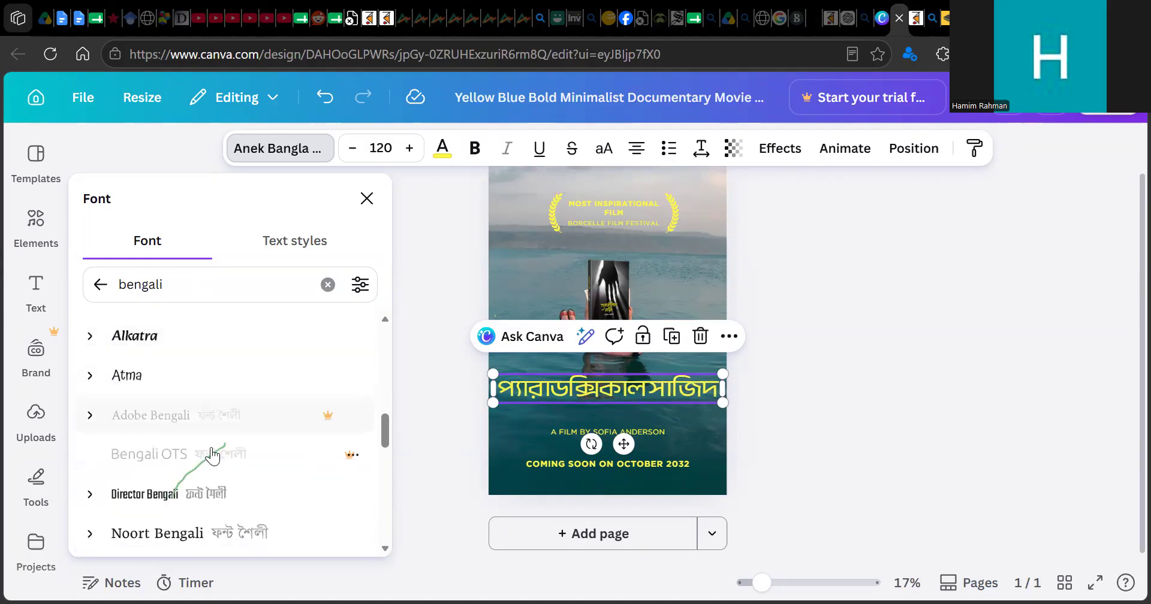
- Compare Director Bengali, Noort Bengali, Shree Bangali 0556 and Shree Bangali 1528 on the title, and apply Noto Serif Bengali
{"action": "left_click", "coordinate": [222, 501]}
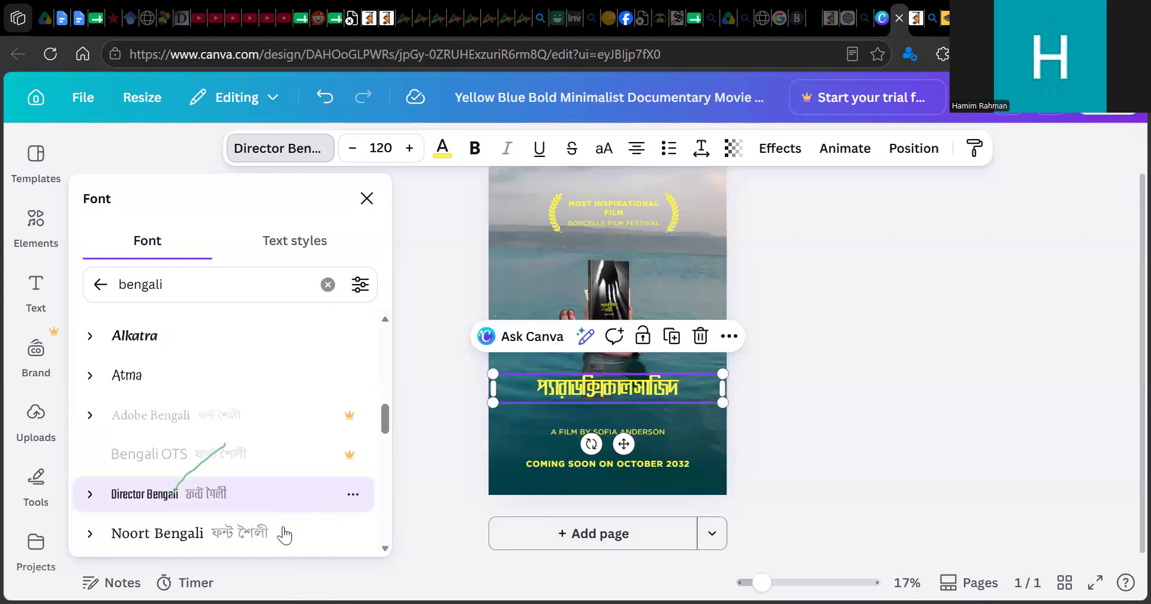
{"action": "left_click", "coordinate": [284, 547]}
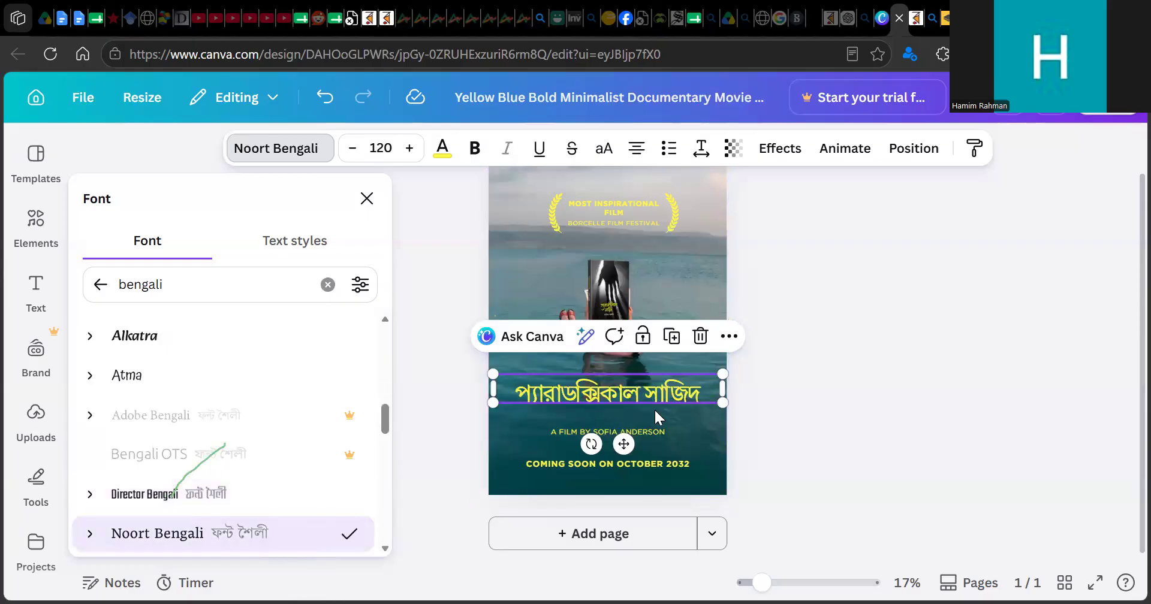
{"action": "scroll", "coordinate": [348, 492], "scroll_direction": "down", "scroll_amount": 3}
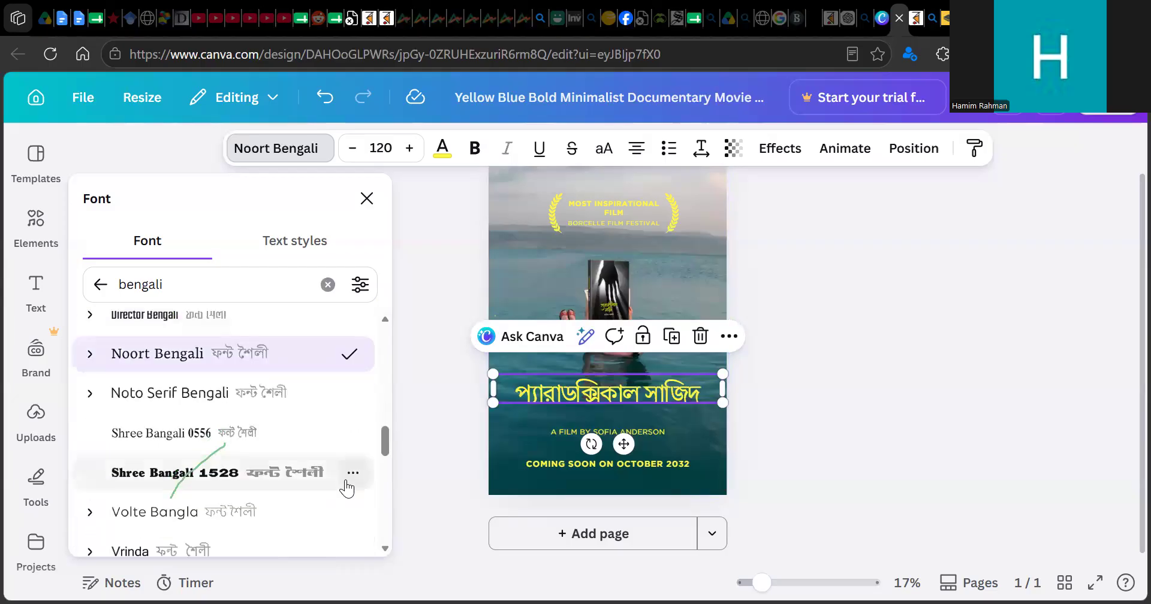
{"action": "left_click", "coordinate": [275, 431]}
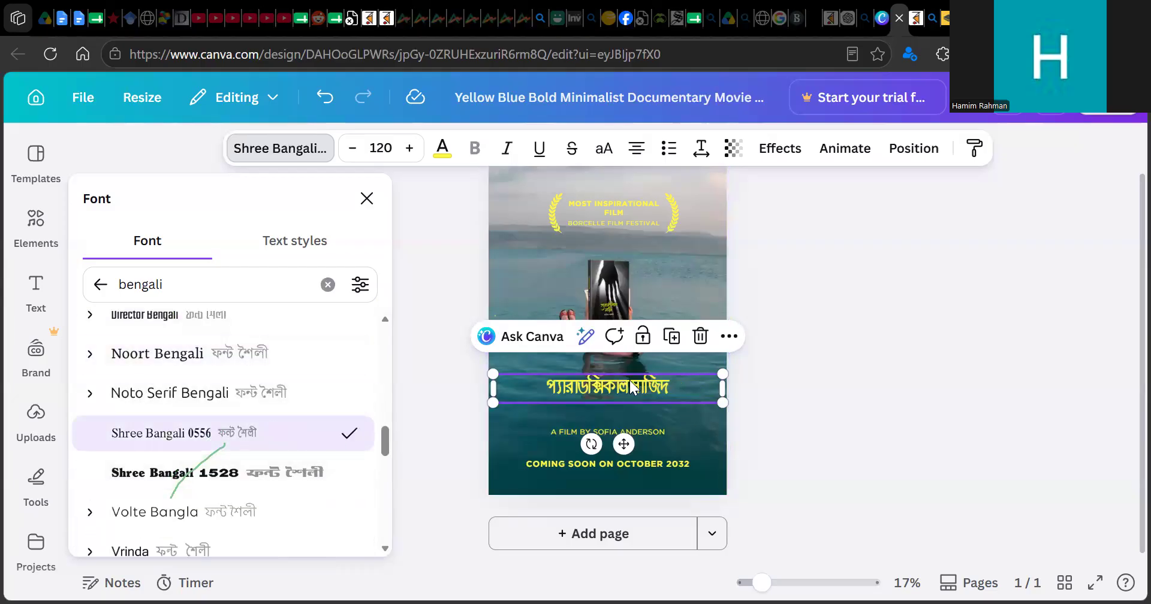
{"action": "left_click", "coordinate": [259, 475]}
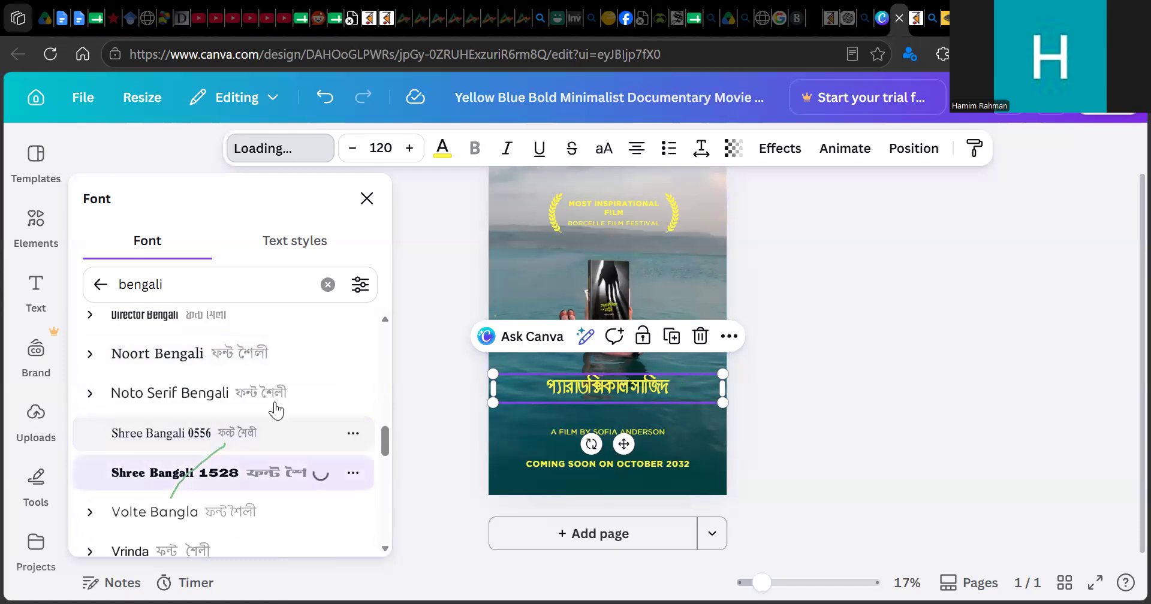
{"action": "left_click", "coordinate": [279, 406]}
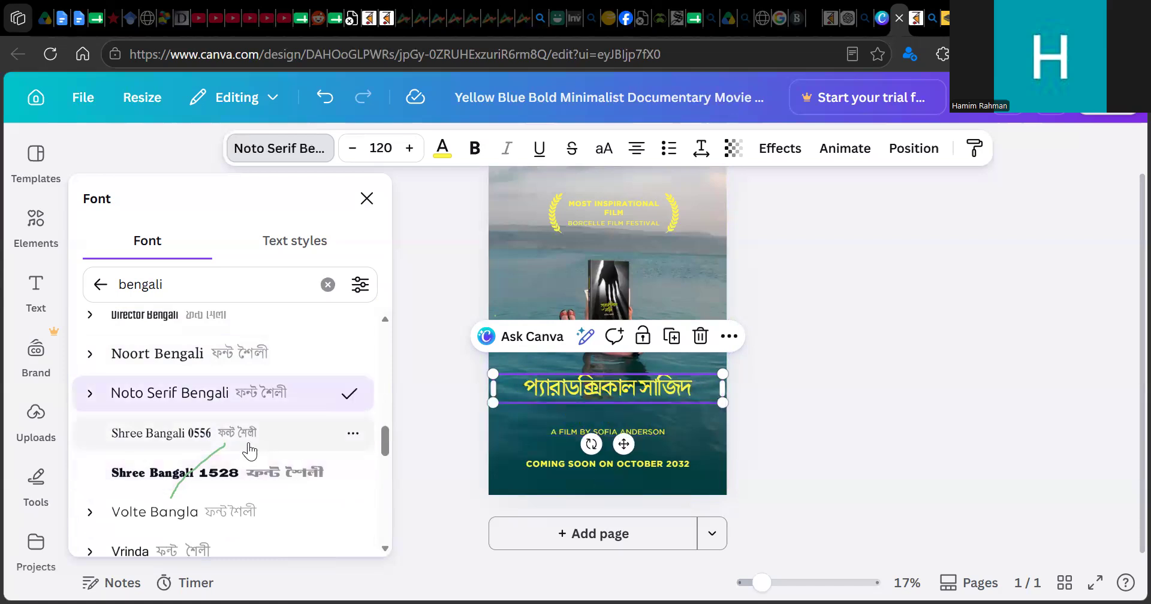
- Apply Shree Bangali 0556 to the Bengali title and look through the other Shree Bangali fonts
{"action": "left_click", "coordinate": [281, 445]}
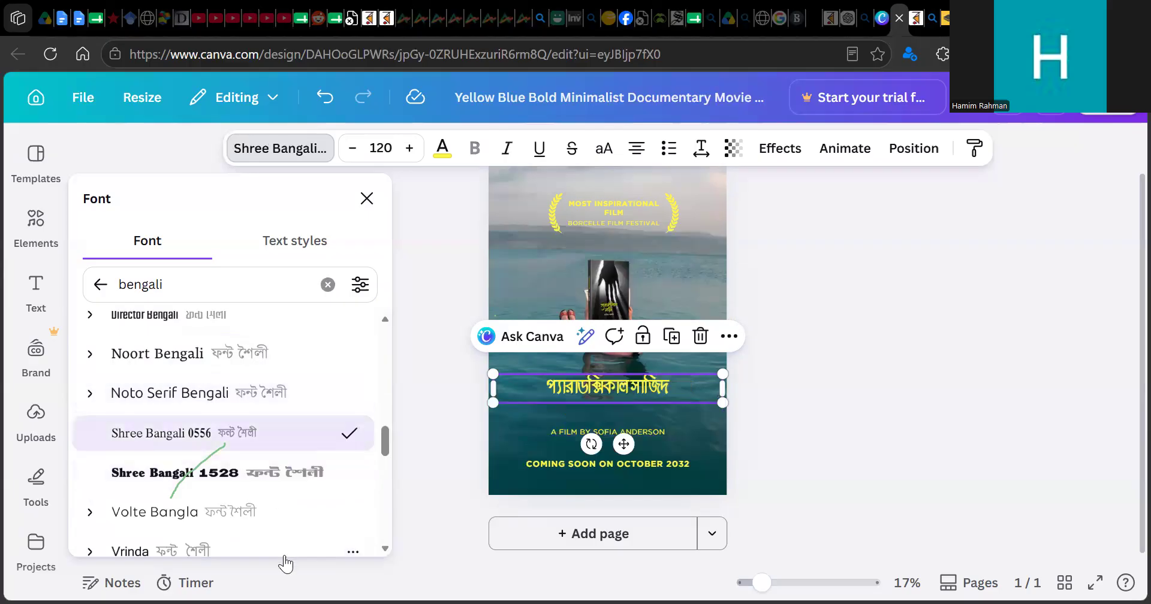
{"action": "scroll", "coordinate": [290, 530], "scroll_direction": "down", "scroll_amount": 5}
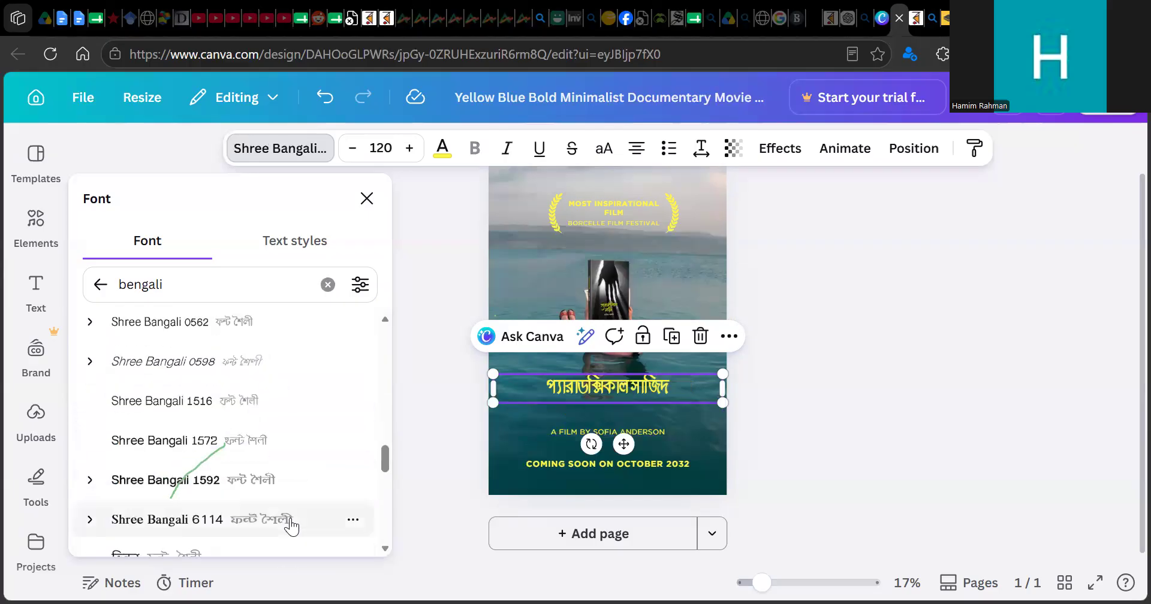
{"action": "scroll", "coordinate": [291, 522], "scroll_direction": "up", "scroll_amount": 5}
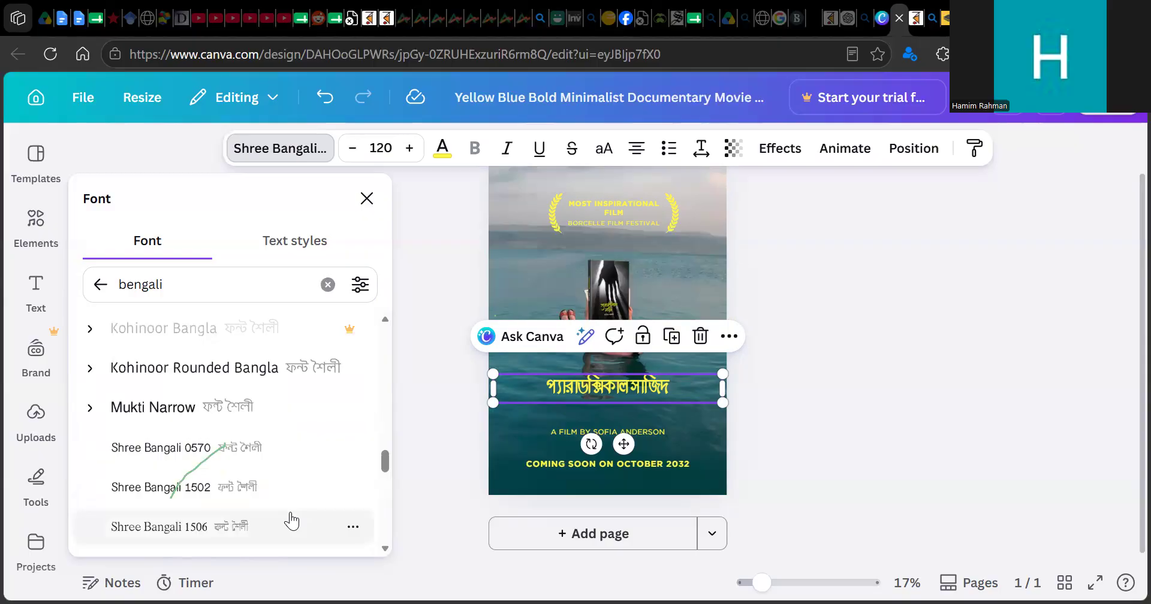
{"action": "scroll", "coordinate": [314, 373], "scroll_direction": "down", "scroll_amount": 4}
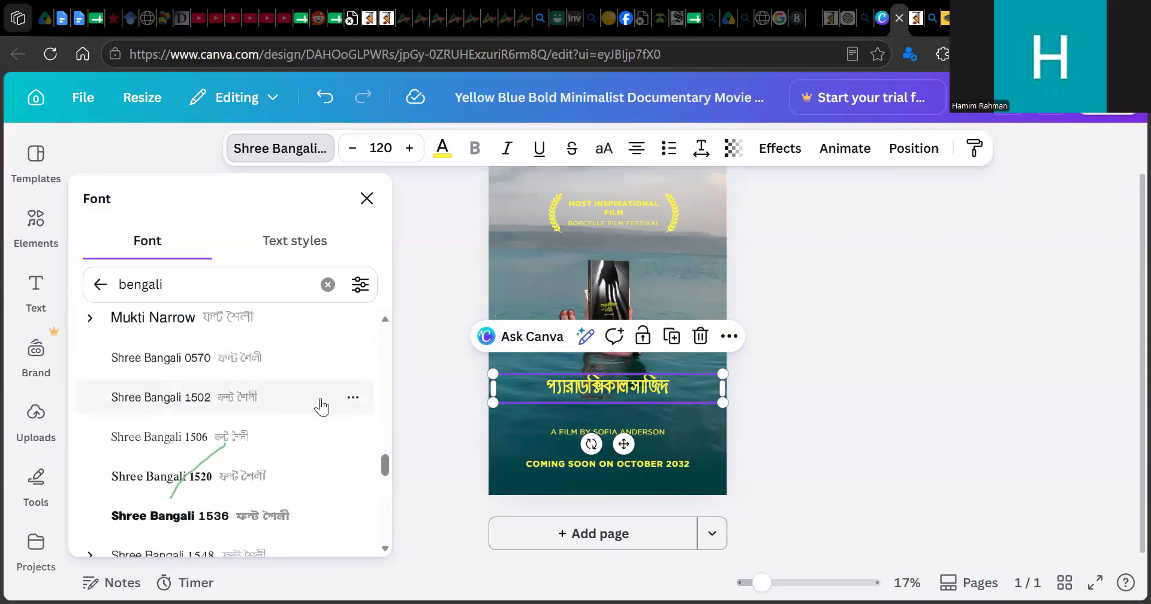
{"action": "scroll", "coordinate": [322, 411], "scroll_direction": "down", "scroll_amount": 2}
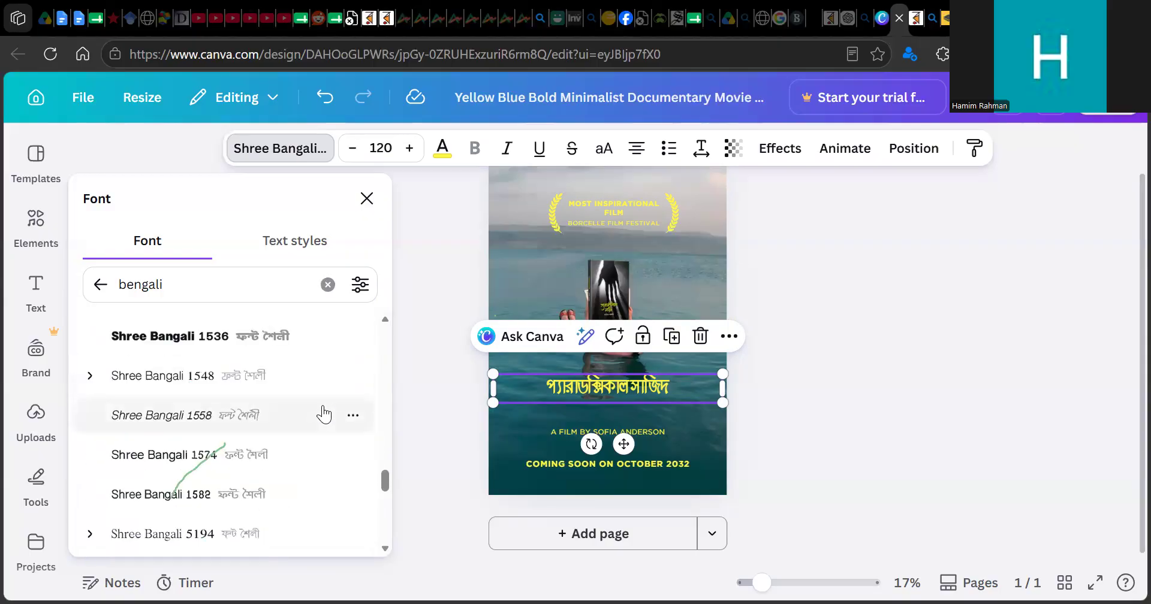
{"action": "scroll", "coordinate": [324, 415], "scroll_direction": "down", "scroll_amount": 4}
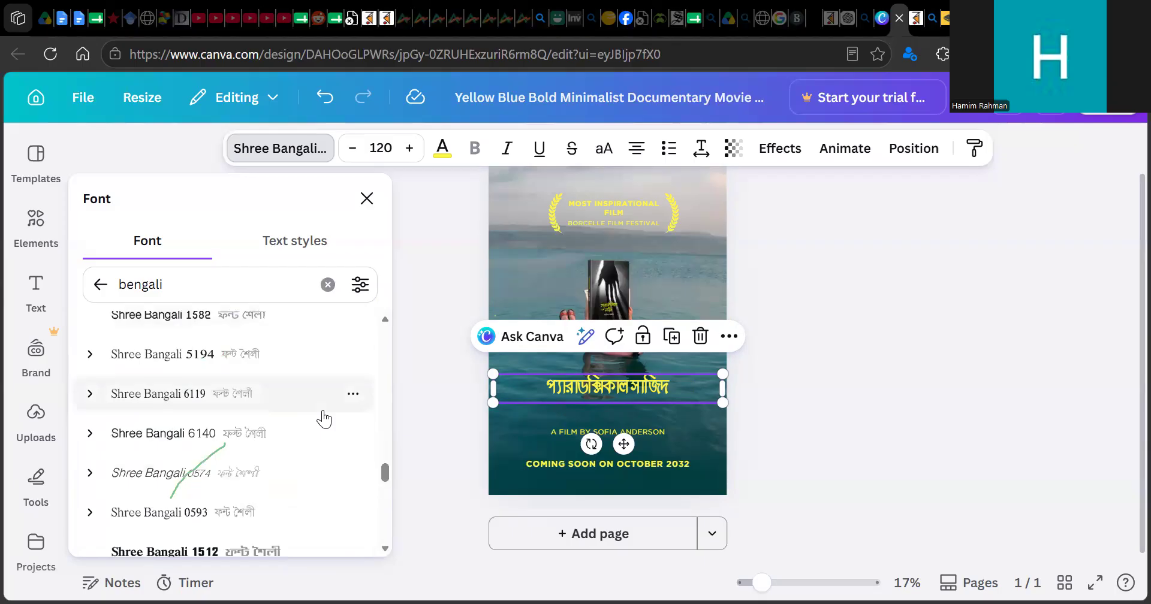
{"action": "scroll", "coordinate": [325, 419], "scroll_direction": "down", "scroll_amount": 2}
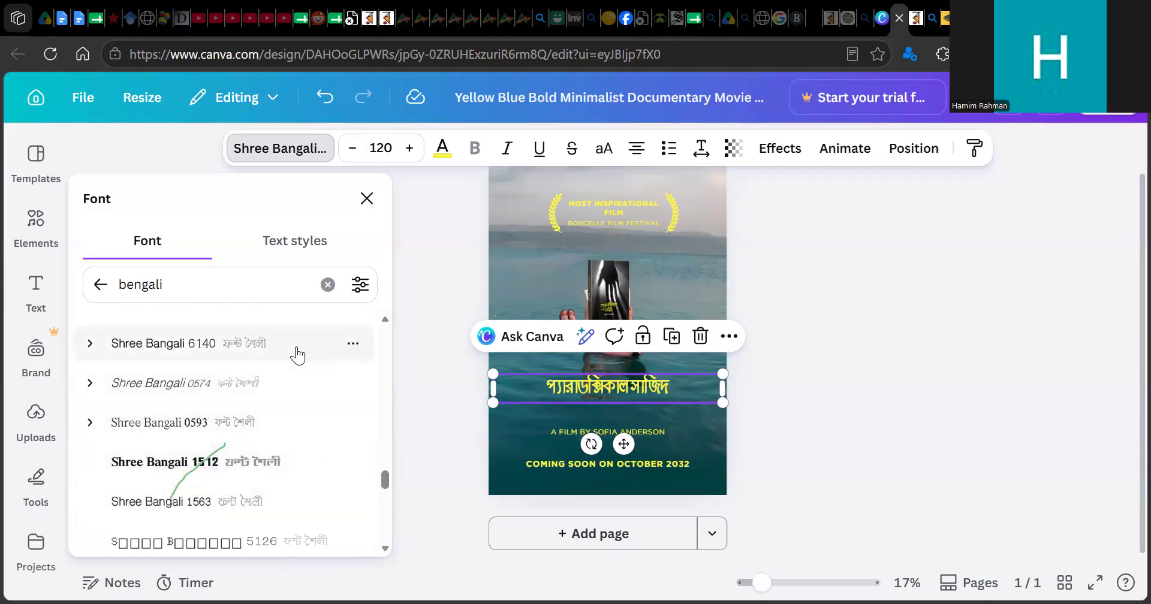
{"action": "scroll", "coordinate": [293, 513], "scroll_direction": "down", "scroll_amount": 5}
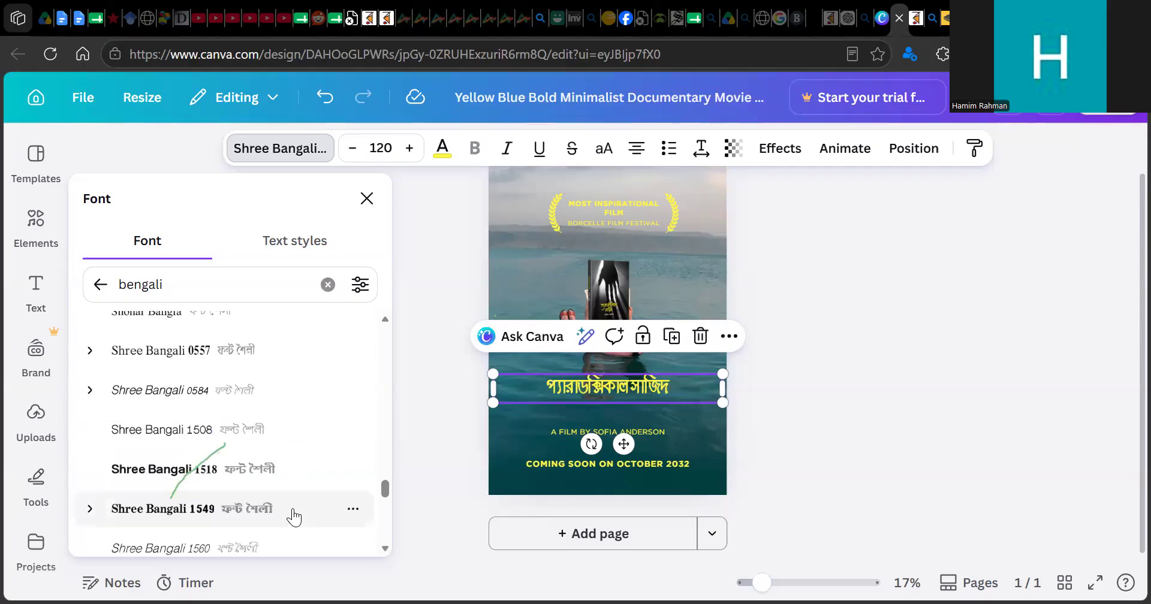
{"action": "scroll", "coordinate": [293, 517], "scroll_direction": "up", "scroll_amount": 10}
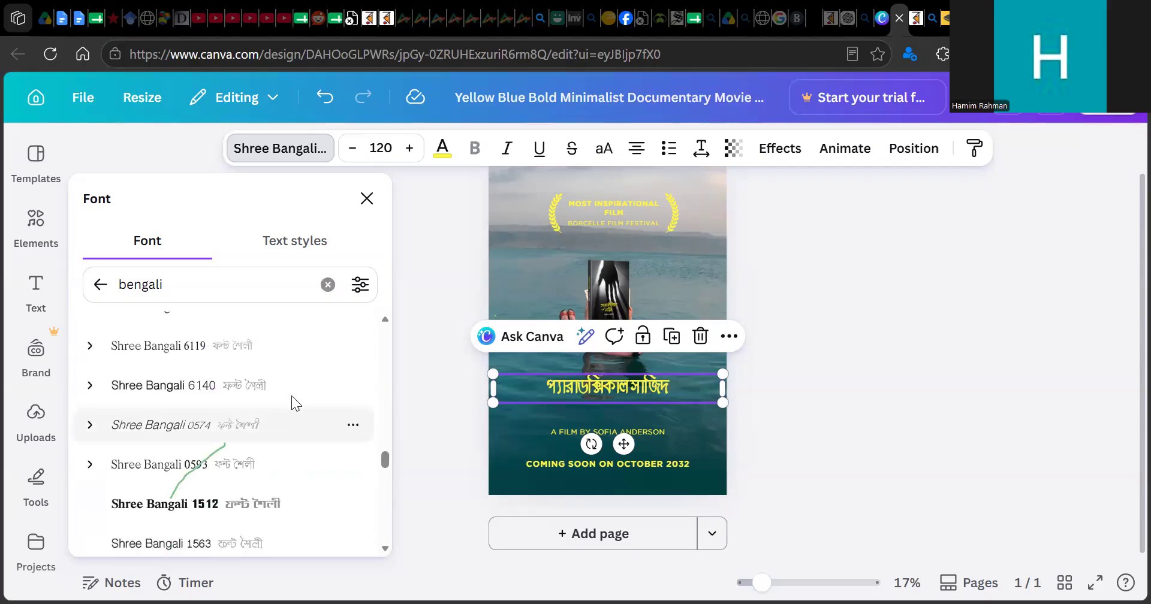
{"action": "scroll", "coordinate": [293, 406], "scroll_direction": "up", "scroll_amount": 10}
{"action": "scroll", "coordinate": [351, 389], "scroll_direction": "down", "scroll_amount": 8}
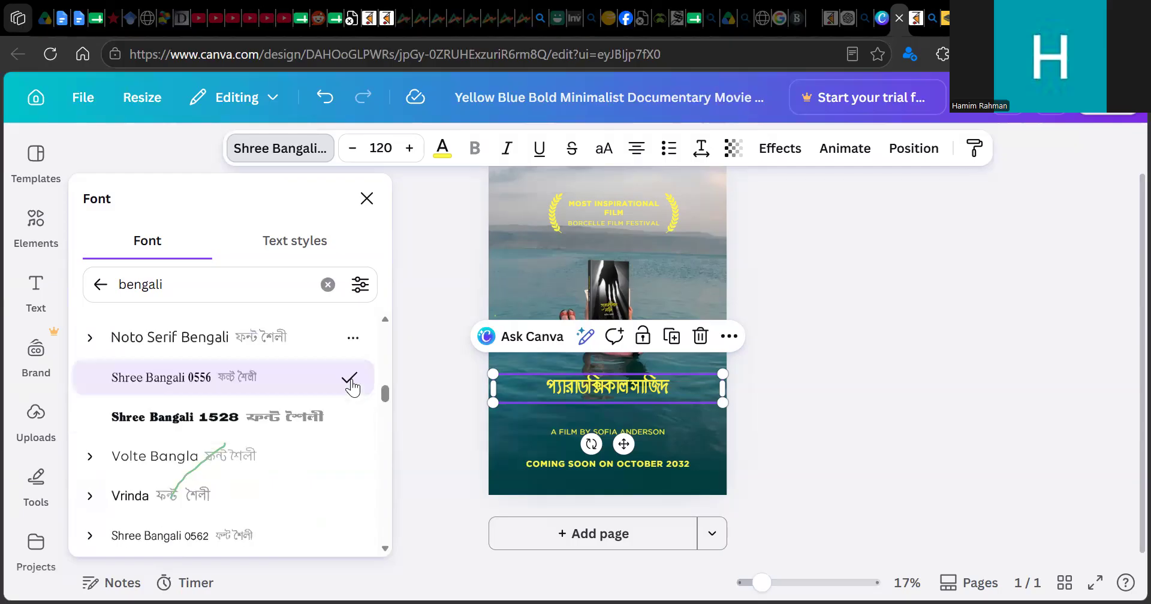
{"action": "scroll", "coordinate": [324, 408], "scroll_direction": "up", "scroll_amount": 4}
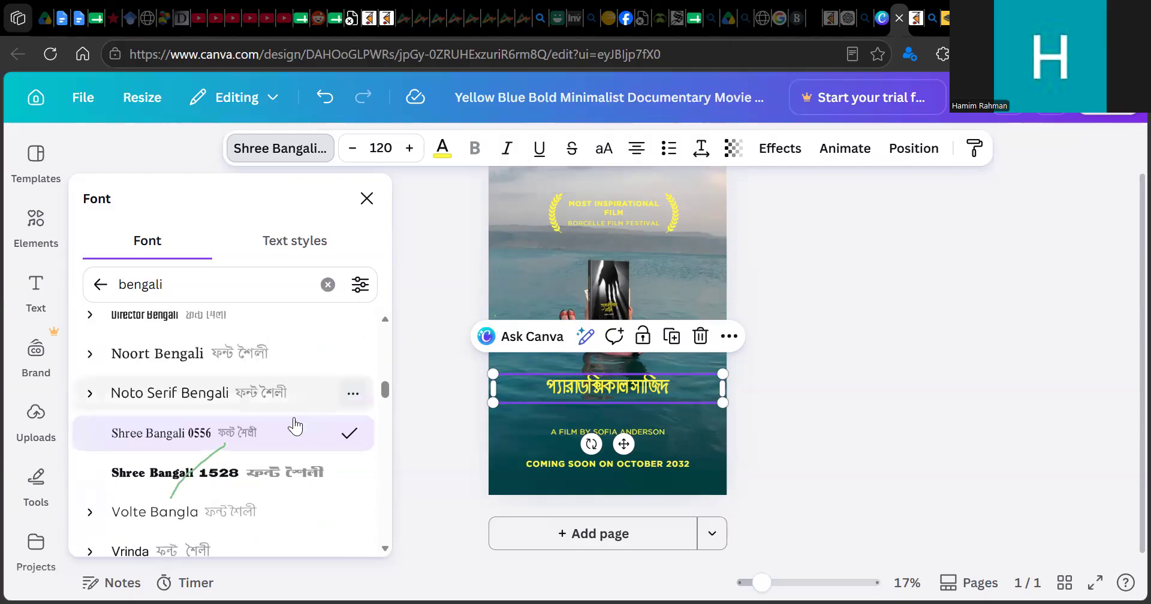
- Compare Shree Bangali 1528 on the title and return to Shree Bangali 0556
{"action": "left_click", "coordinate": [308, 480]}
{"action": "left_click", "coordinate": [300, 433]}
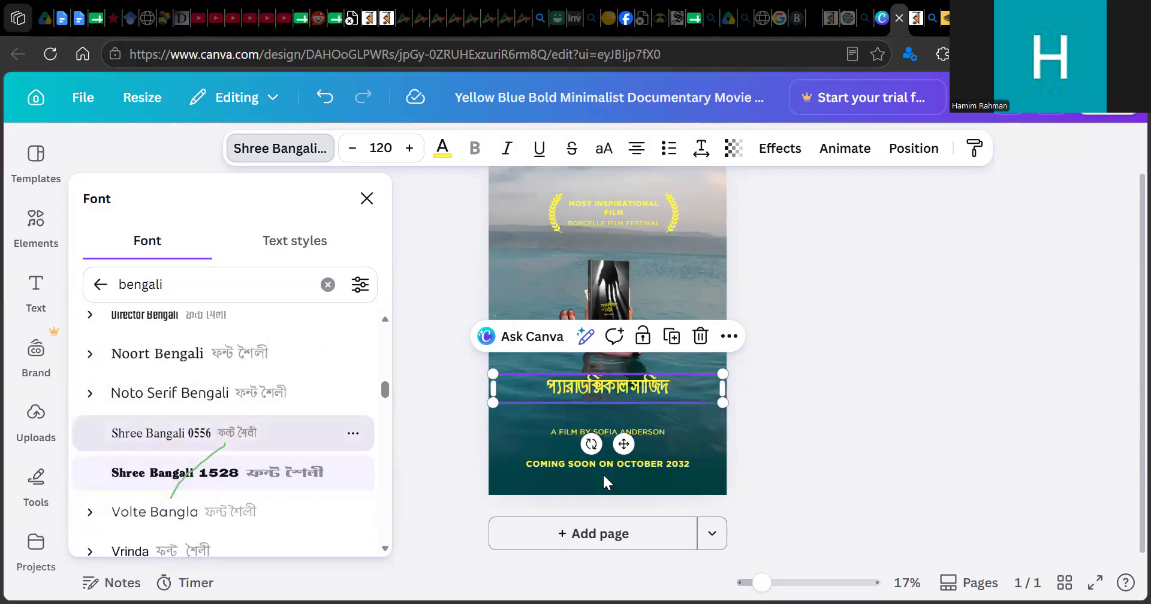
{"action": "left_click", "coordinate": [893, 431]}
- Widen the gap between the two words of the Bengali title by adding a space
{"action": "left_click", "coordinate": [664, 397]}
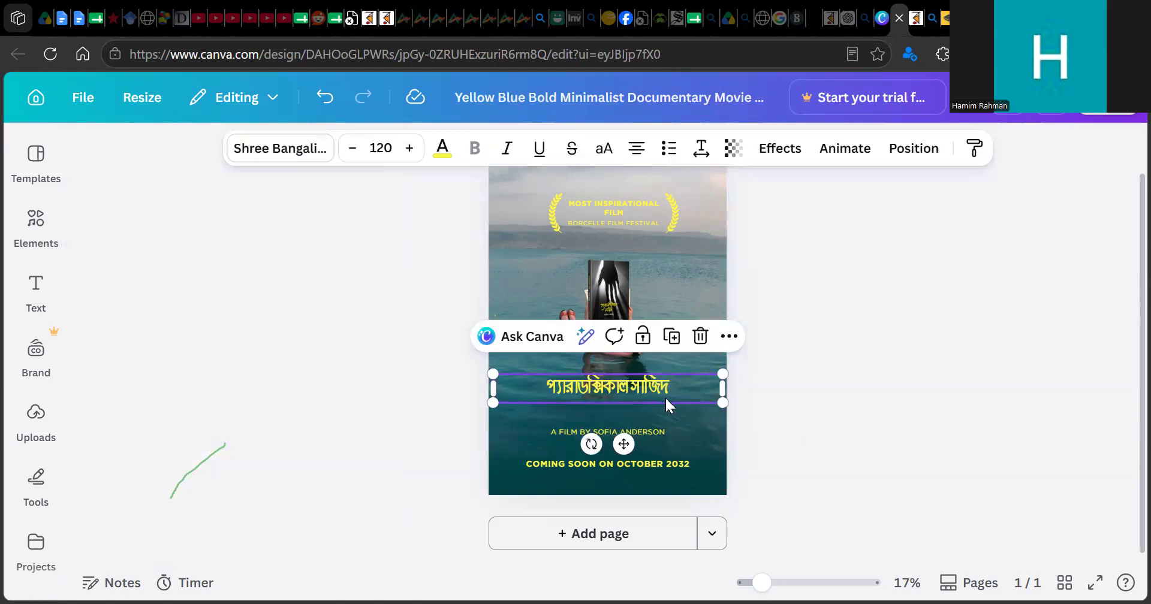
{"action": "double_click", "coordinate": [635, 387]}
{"action": "left_click", "coordinate": [633, 387]}
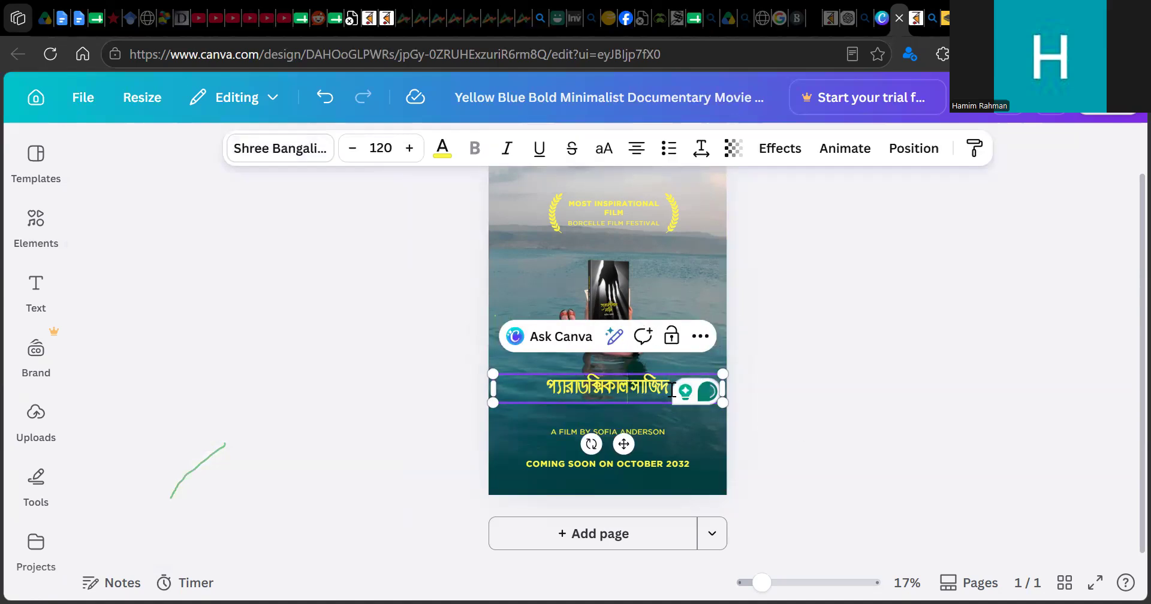
{"action": "key", "text": "Escape"}
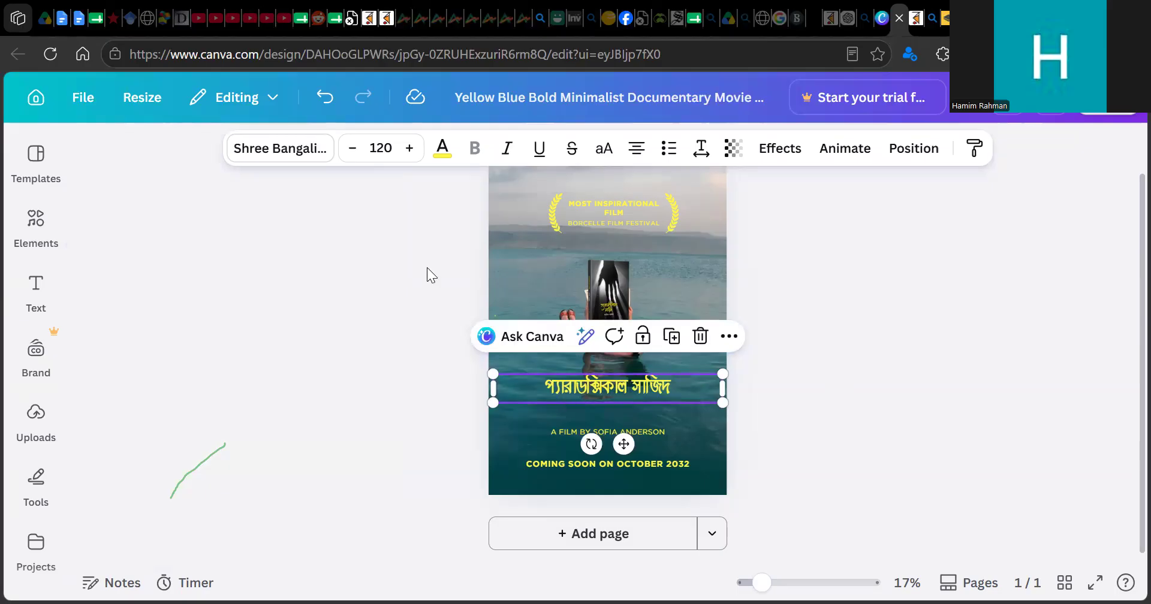
- Enlarge the Bengali title to font size 191 and move it slightly down, just above the film credit line
{"action": "left_click", "coordinate": [409, 150]}
{"action": "left_click", "coordinate": [409, 149]}
{"action": "left_click", "coordinate": [410, 150]}
{"action": "left_click", "coordinate": [409, 150]}
{"action": "left_click", "coordinate": [410, 150]}
{"action": "left_click", "coordinate": [409, 150]}
{"action": "left_click", "coordinate": [409, 150]}
{"action": "left_click", "coordinate": [409, 150]}
{"action": "left_click", "coordinate": [410, 150]}
{"action": "left_click", "coordinate": [409, 150]}
{"action": "left_click", "coordinate": [410, 150]}
{"action": "left_click", "coordinate": [409, 150]}
{"action": "left_click", "coordinate": [409, 150]}
{"action": "left_click", "coordinate": [409, 150]}
{"action": "left_click", "coordinate": [409, 150]}
{"action": "left_click", "coordinate": [410, 150]}
{"action": "left_click", "coordinate": [1112, 196]}
{"action": "left_click_drag", "start_coordinate": [685, 402], "coordinate": [688, 412]}
{"action": "left_click", "coordinate": [845, 349]}
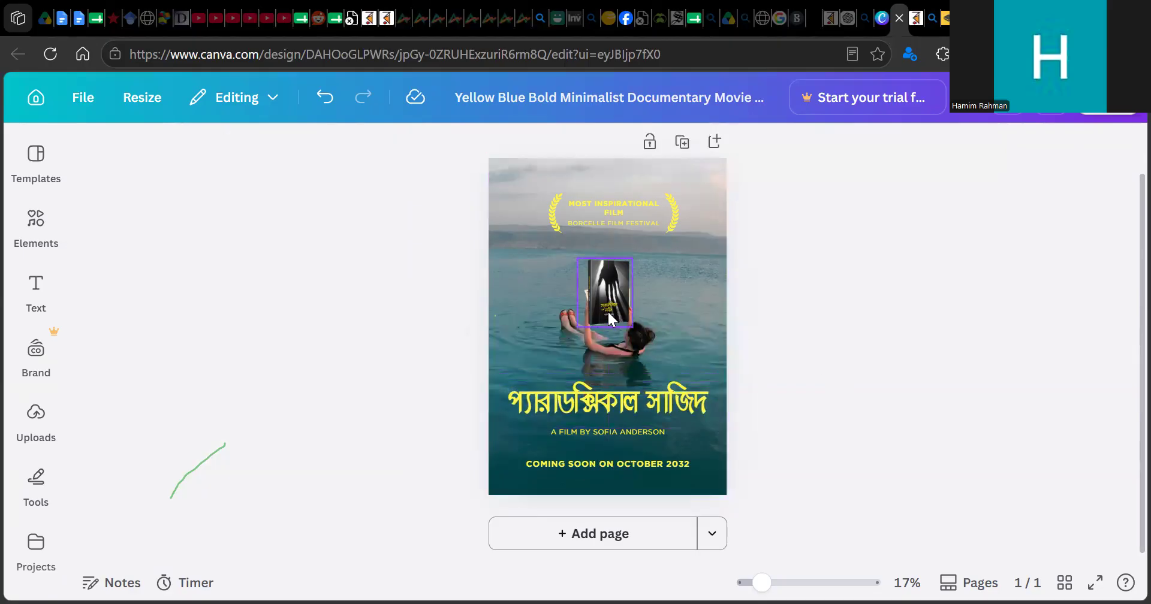
- Replace the film credit line below the title with "আকর্ষণীয় এক অনুসন্ধানের পথ"
{"action": "left_click", "coordinate": [603, 427]}
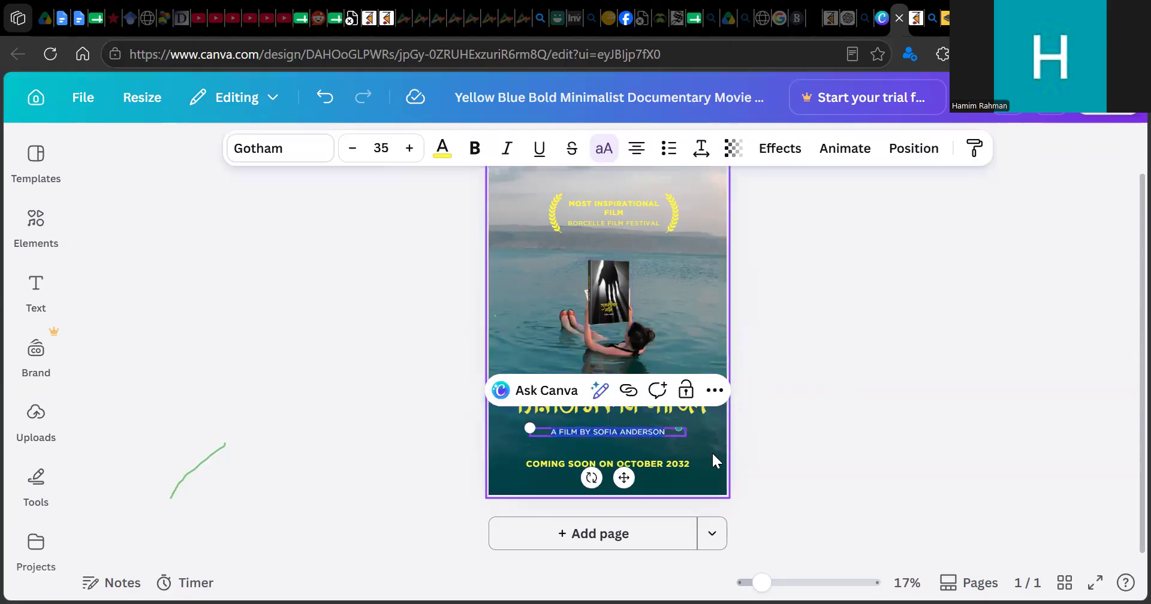
{"action": "key", "text": "BackSpace"}
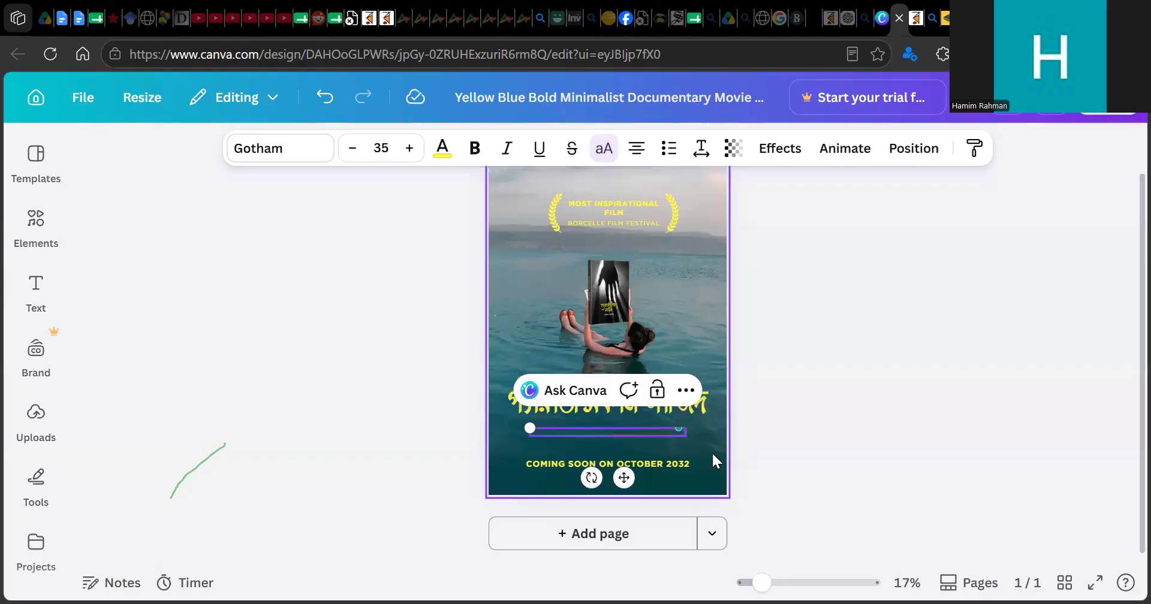
{"action": "type", "text": "আকর্ষ"}
{"action": "key", "text": "BackSpace"}
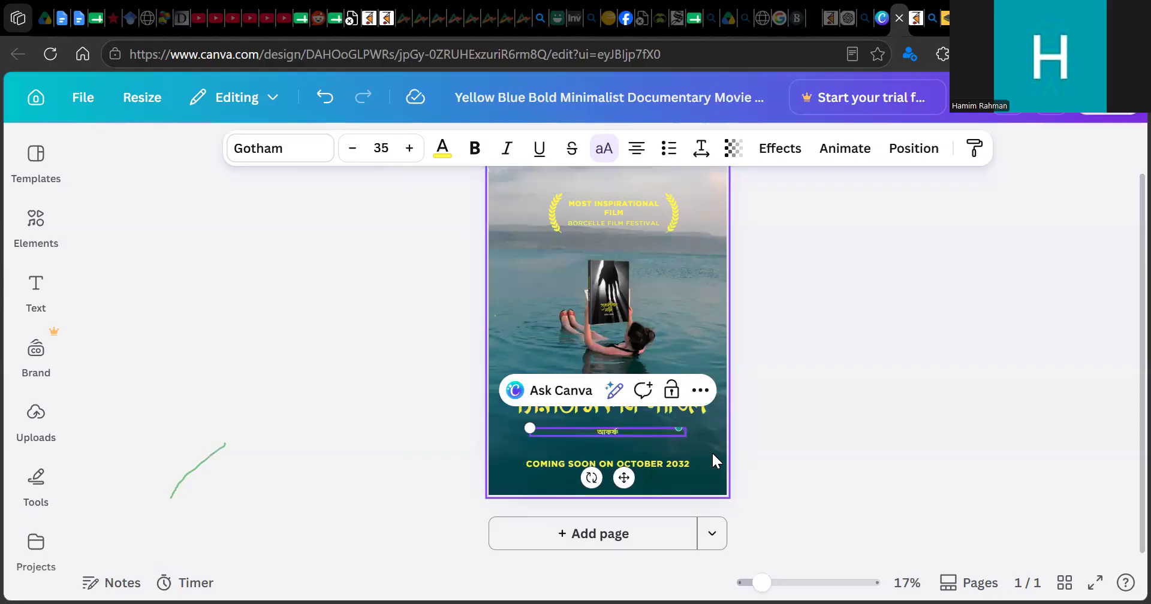
{"action": "type", "text": "ণীয়"}
{"action": "type", "text": " এক"}
{"action": "type", "text": " অনুষ"}
{"action": "type", "text": "ূ"}
{"action": "key", "text": "BackSpace"}
{"action": "key", "text": "BackSpace"}
{"action": "key", "text": "BackSpace"}
{"action": "type", "text": "ন্ধানের পথ"}
{"action": "left_click", "coordinate": [713, 455]}
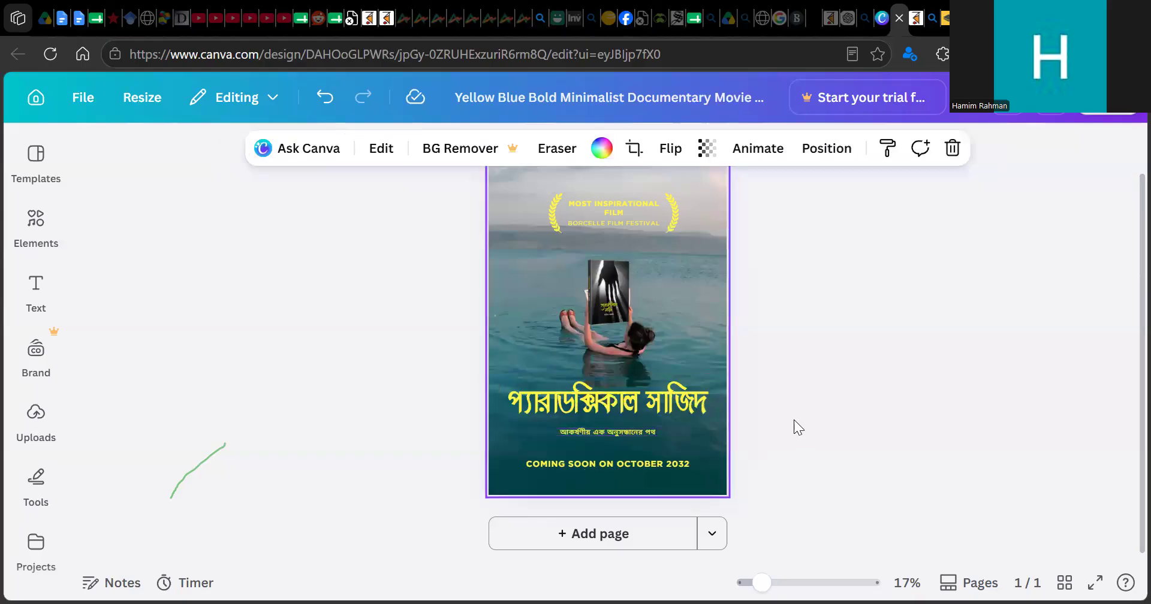
- Move the Bengali tagline slightly up towards the title and set its font size to 45
{"action": "left_click", "coordinate": [628, 431]}
{"action": "left_click_drag", "start_coordinate": [628, 430], "coordinate": [631, 427]}
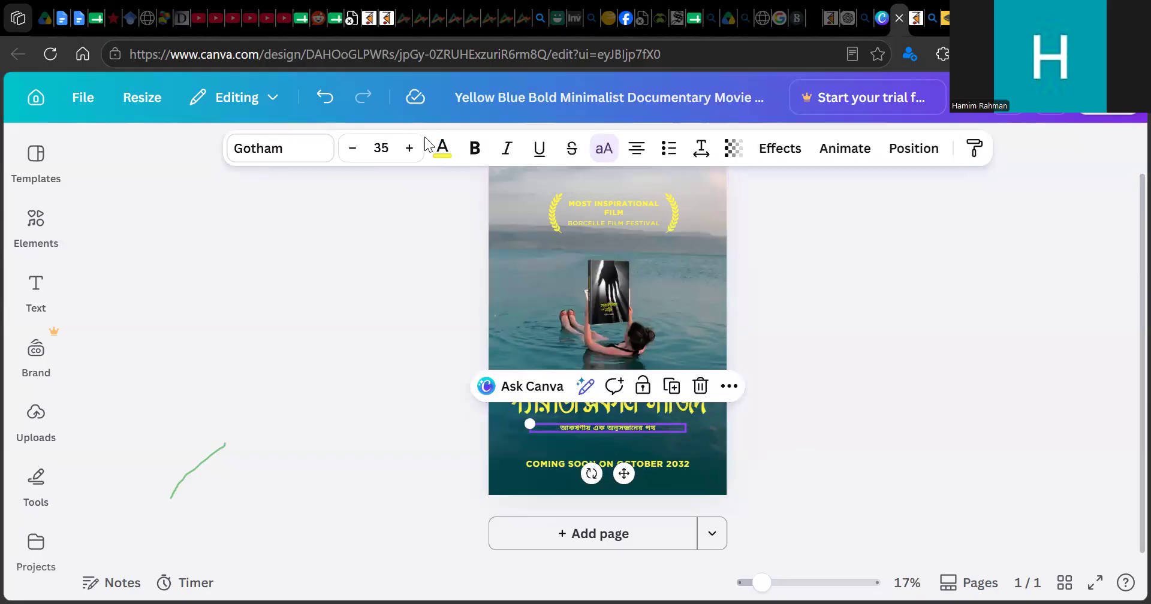
{"action": "left_click", "coordinate": [410, 148]}
{"action": "left_click", "coordinate": [409, 148]}
{"action": "left_click", "coordinate": [410, 148]}
{"action": "left_click", "coordinate": [409, 148]}
{"action": "left_click", "coordinate": [409, 148]}
{"action": "left_click", "coordinate": [409, 148]}
{"action": "left_click", "coordinate": [410, 148]}
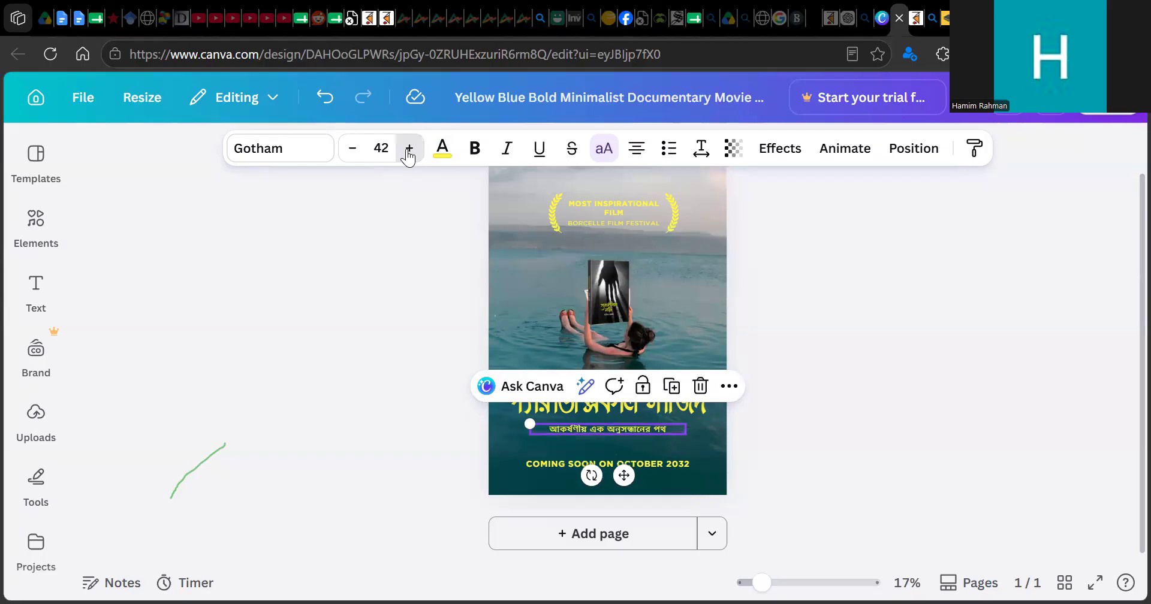
{"action": "left_click", "coordinate": [410, 148]}
{"action": "left_click", "coordinate": [409, 148]}
{"action": "left_click", "coordinate": [409, 148]}
- Change the tagline's font to Shree Bangali 6140 in its Bold weight
{"action": "left_click", "coordinate": [250, 149]}
{"action": "left_click", "coordinate": [278, 446]}
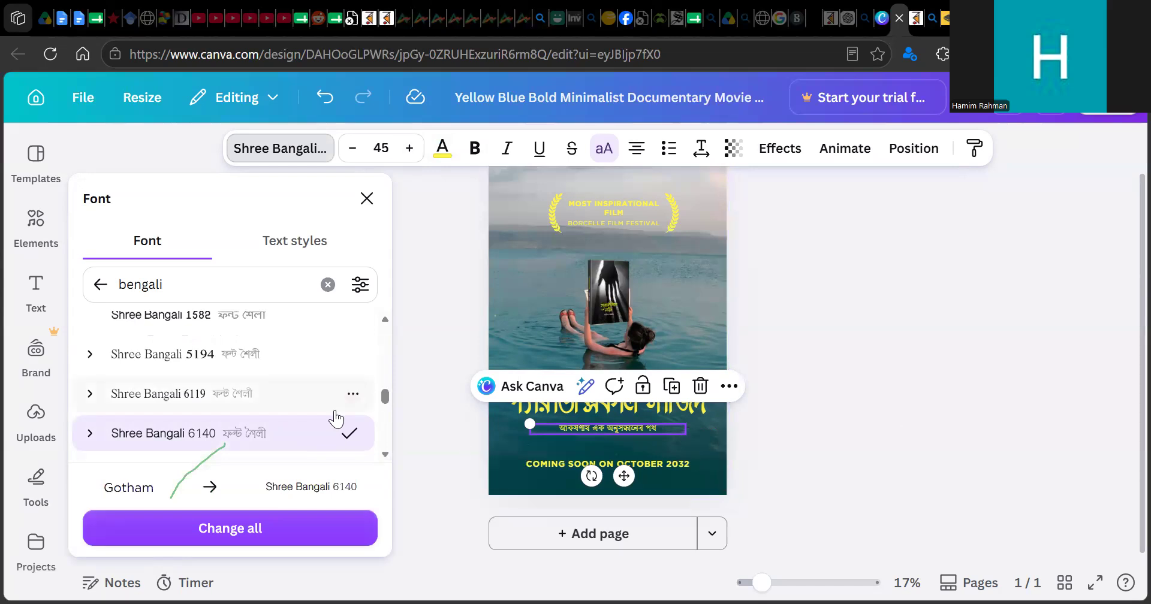
{"action": "left_click", "coordinate": [90, 437]}
{"action": "scroll", "coordinate": [257, 402], "scroll_direction": "down", "scroll_amount": 2}
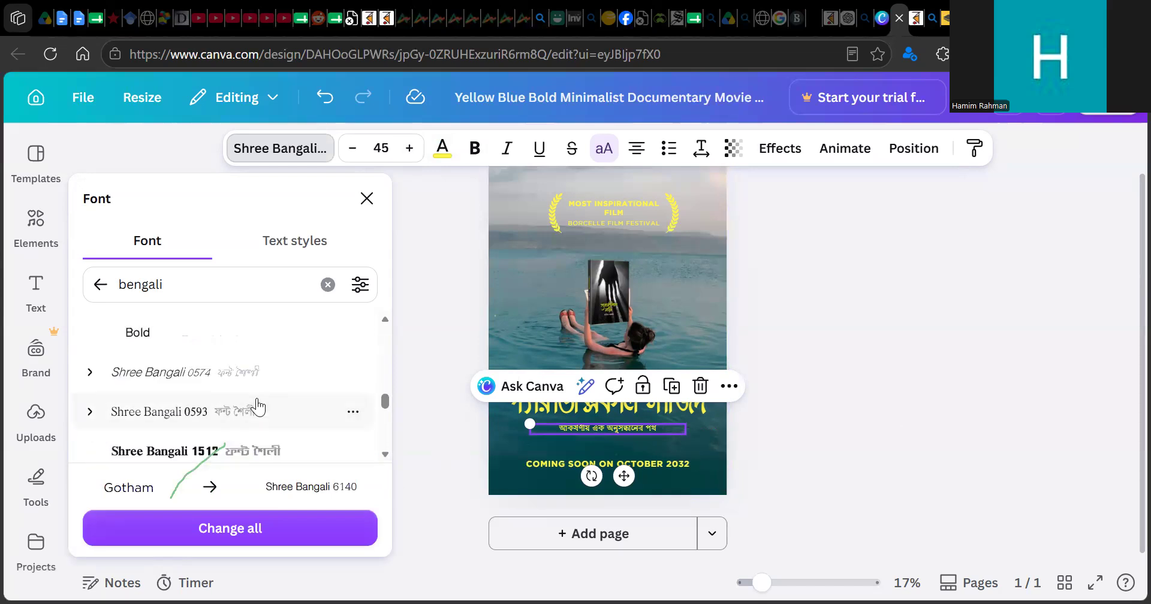
{"action": "scroll", "coordinate": [257, 405], "scroll_direction": "up", "scroll_amount": 1}
{"action": "left_click", "coordinate": [248, 426]}
{"action": "left_click", "coordinate": [826, 465]}
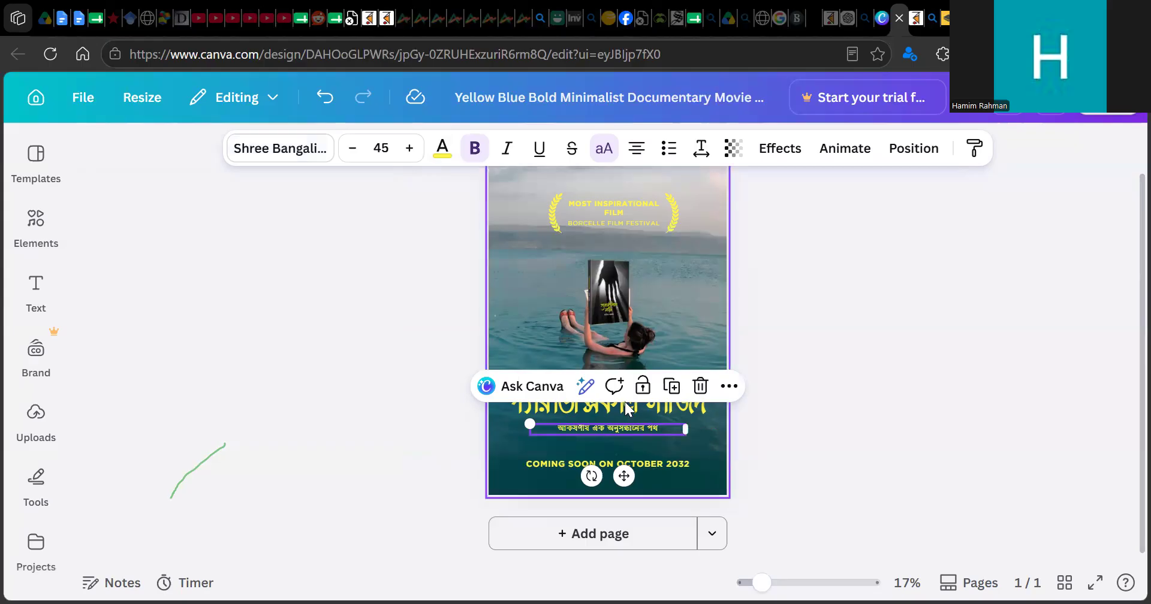
{"action": "left_click", "coordinate": [759, 427]}
- Change the Bengali title's font to Shree Bangali 0593 in its Bold weight
{"action": "left_click", "coordinate": [674, 405]}
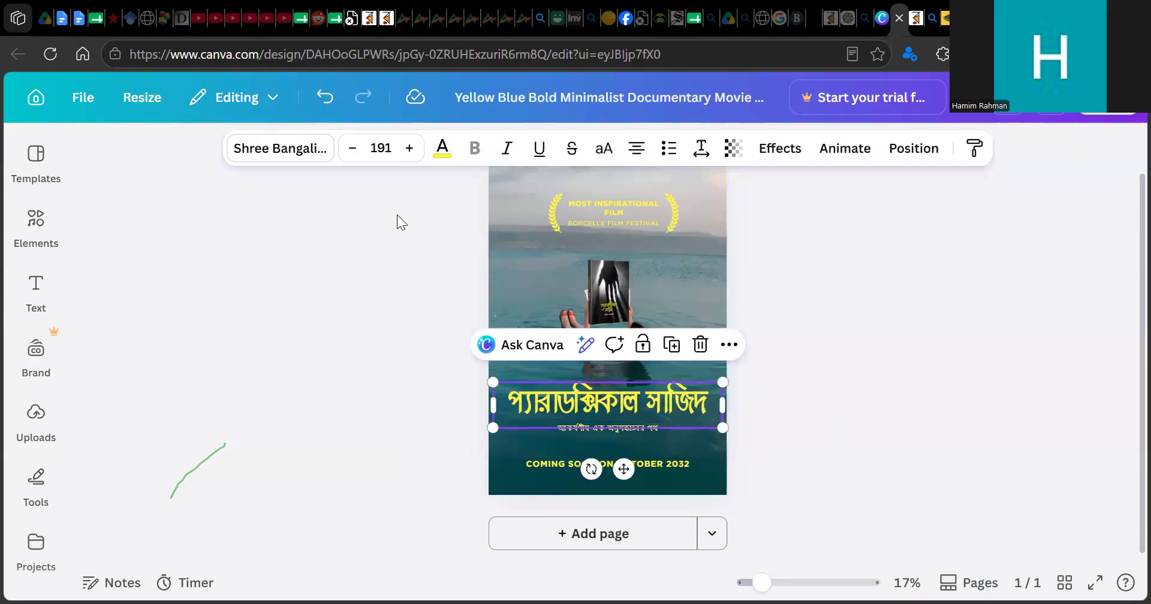
{"action": "left_click", "coordinate": [316, 147]}
{"action": "left_click", "coordinate": [90, 423]}
{"action": "scroll", "coordinate": [168, 515], "scroll_direction": "down", "scroll_amount": 3}
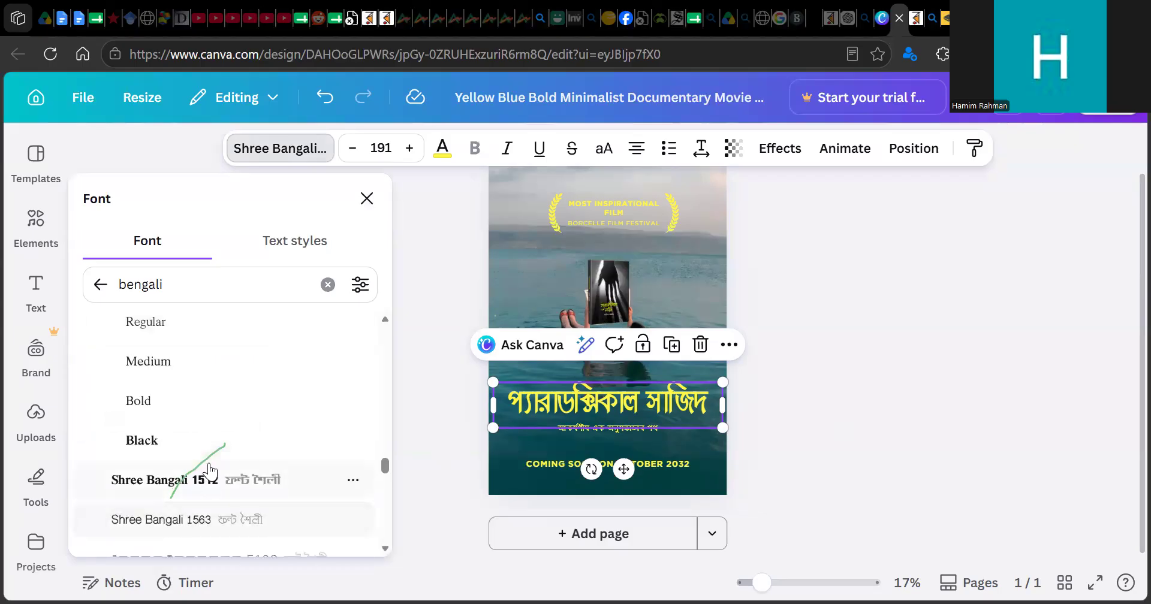
{"action": "left_click", "coordinate": [252, 412]}
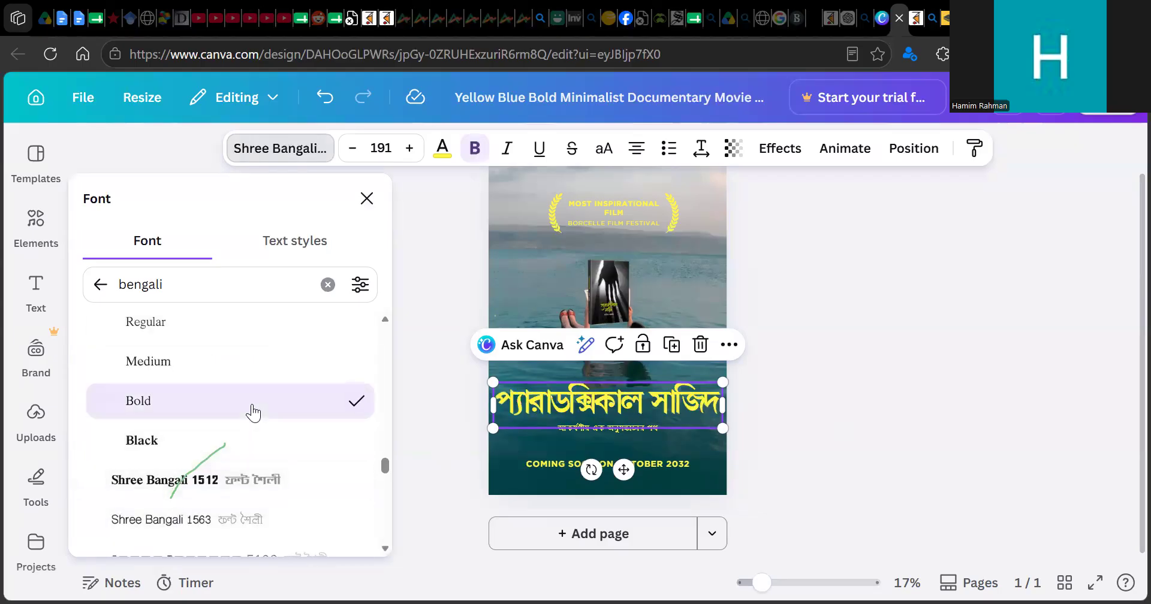
- Reduce the Bengali title's font size to 169 and move it slightly down towards the tagline
{"action": "left_click_drag", "start_coordinate": [350, 161], "coordinate": [353, 163]}
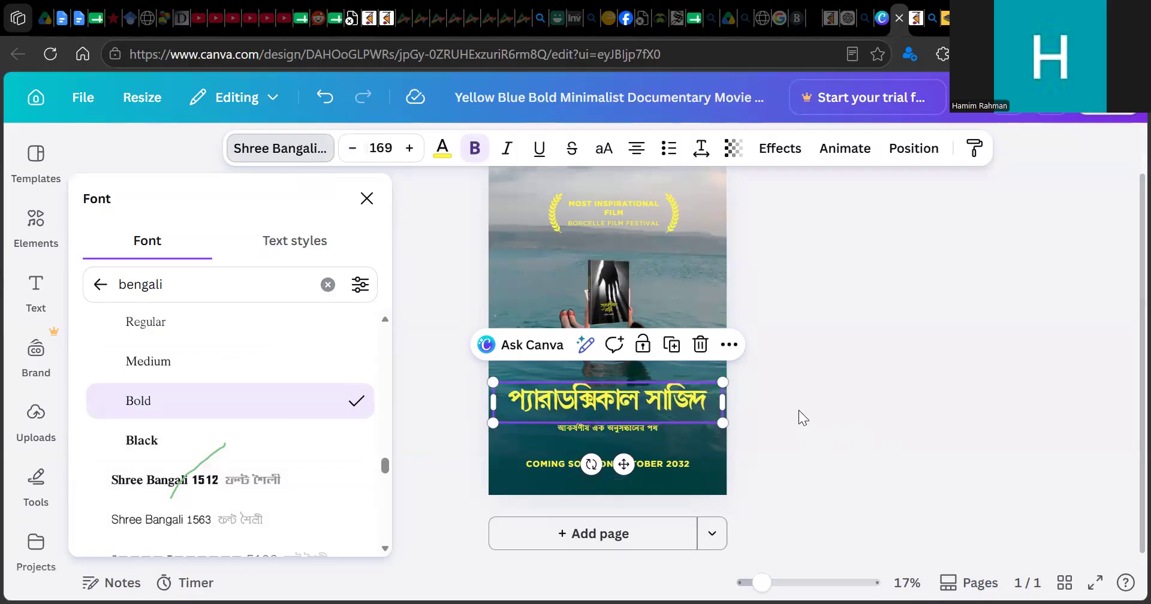
{"action": "left_click", "coordinate": [799, 411]}
{"action": "left_click", "coordinate": [764, 386]}
{"action": "left_click_drag", "start_coordinate": [673, 401], "coordinate": [672, 407]}
{"action": "left_click", "coordinate": [884, 392]}
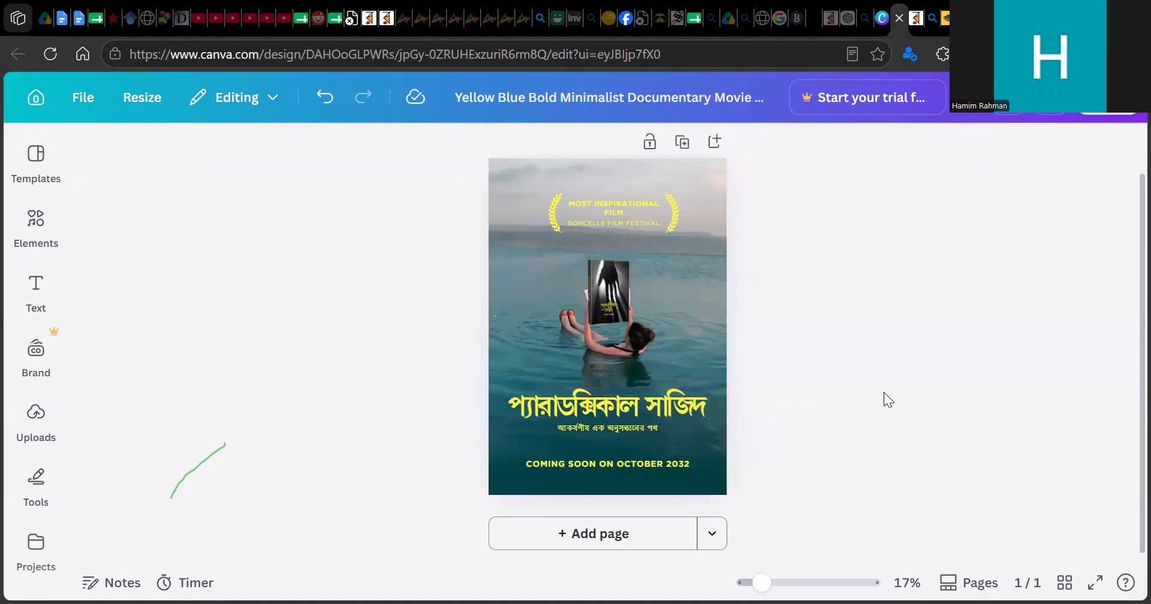
- Replace the "COMING SOON ON OCTOBER 2032" line with "এখনই অর্ডার করতে ইনবক্স"
{"action": "left_click", "coordinate": [553, 463]}
{"action": "key", "text": "BackSpace"}
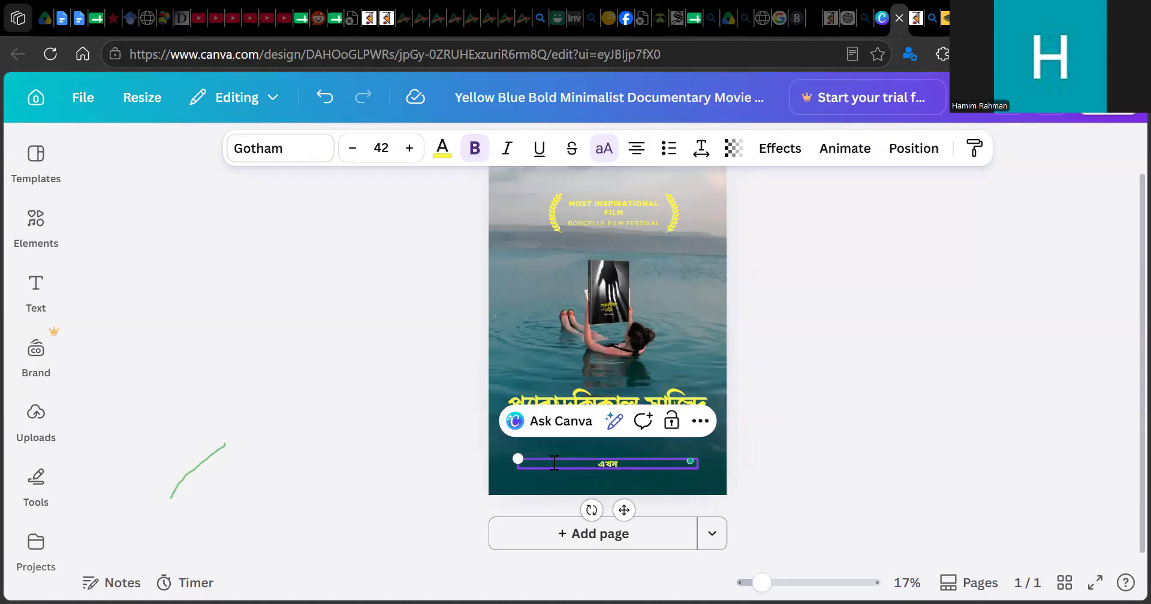
{"action": "type", "text": "ই অর্ডার করতে ইনবক্স"}
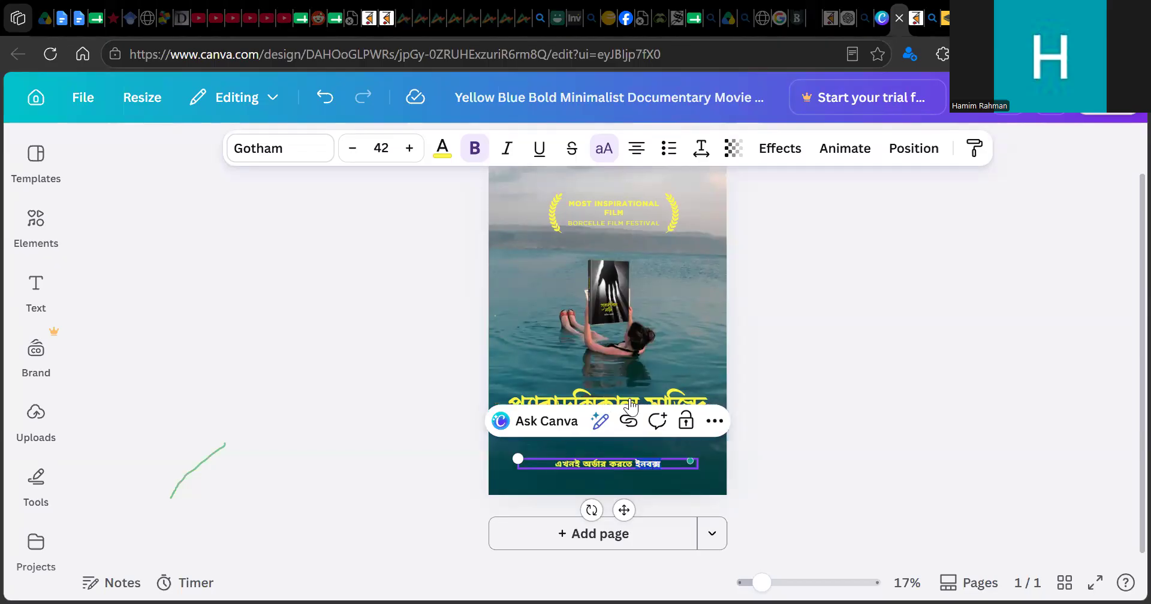
- Color the word "ইনবক্স" in the order line red
{"action": "left_click", "coordinate": [443, 148]}
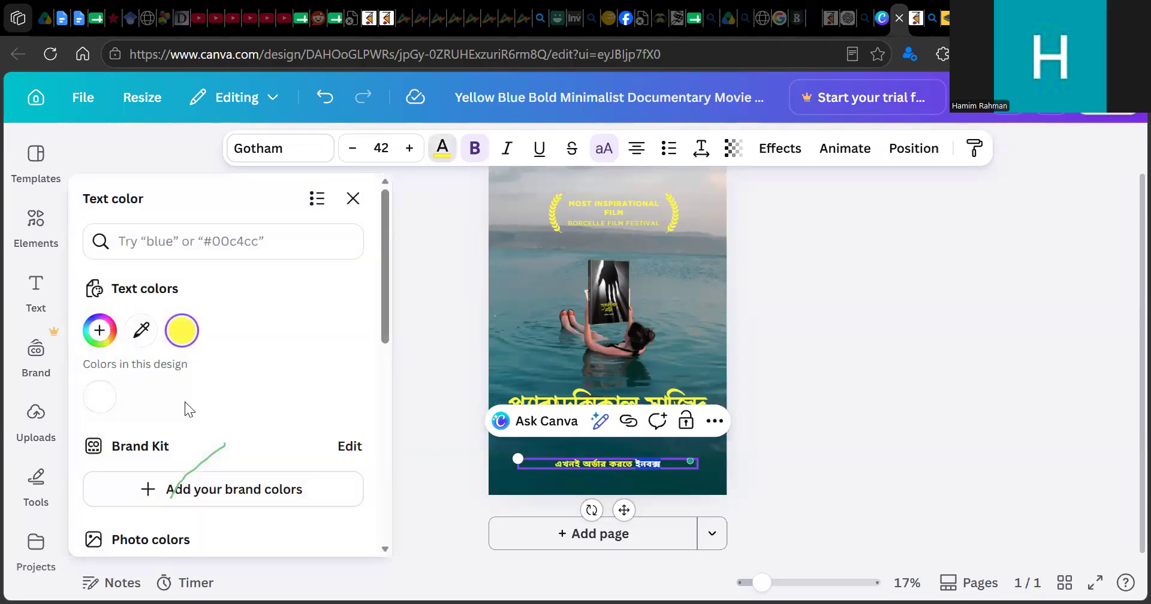
{"action": "scroll", "coordinate": [189, 409], "scroll_direction": "down", "scroll_amount": 5}
{"action": "left_click", "coordinate": [100, 313]}
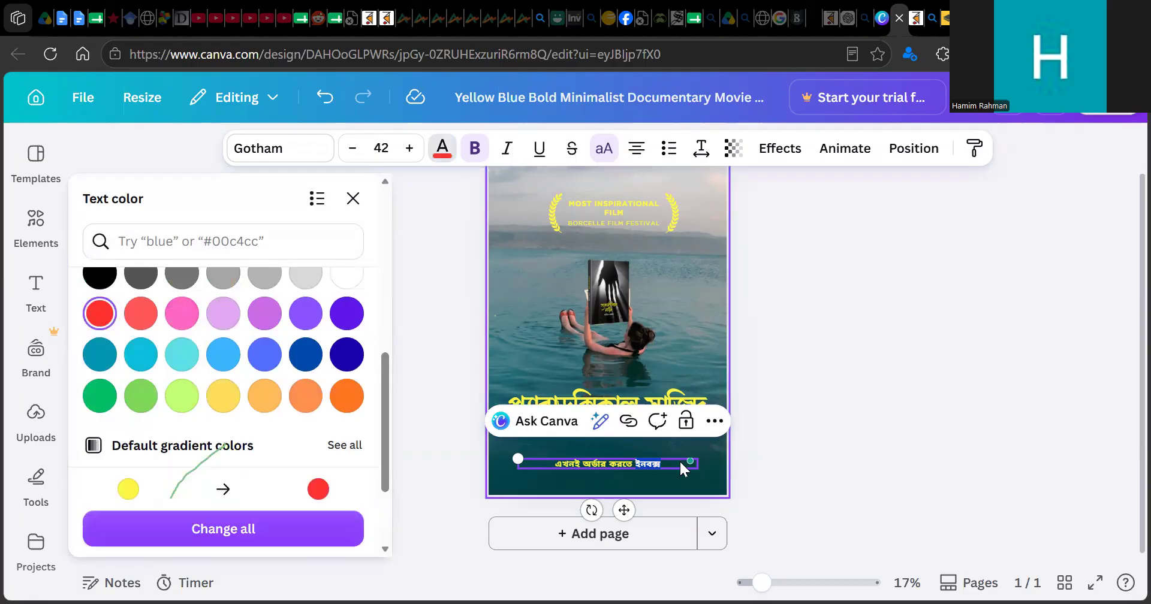
{"action": "left_click", "coordinate": [858, 461]}
{"action": "left_click", "coordinate": [623, 467]}
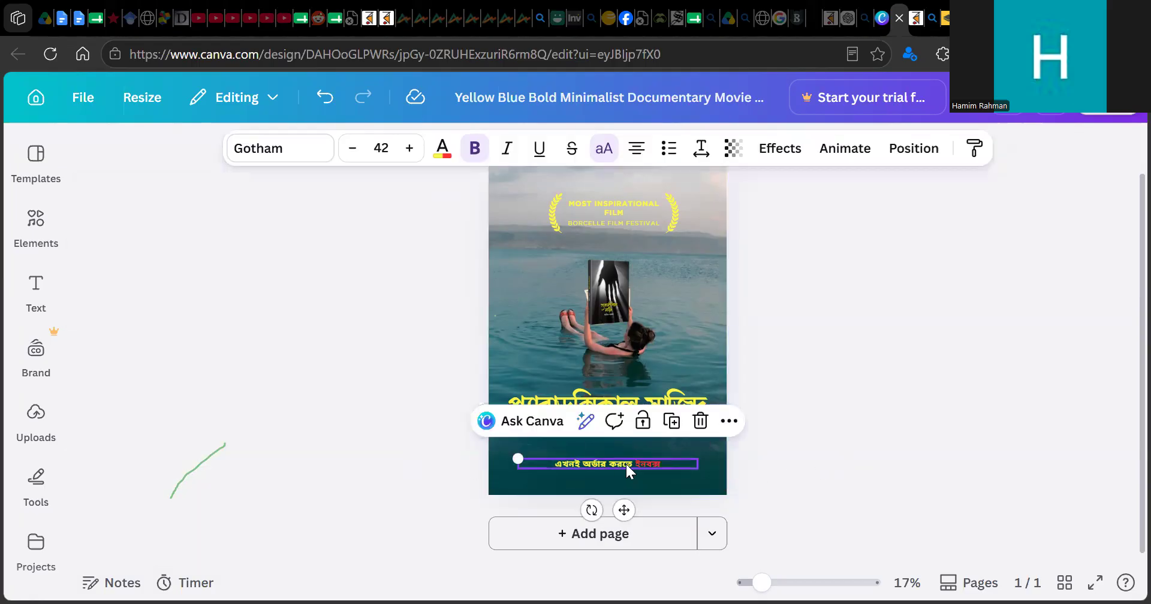
- Change the order line's font to Shree Bangali 1514
{"action": "left_click", "coordinate": [288, 155]}
{"action": "scroll", "coordinate": [294, 408], "scroll_direction": "down", "scroll_amount": 2}
{"action": "left_click", "coordinate": [294, 444]}
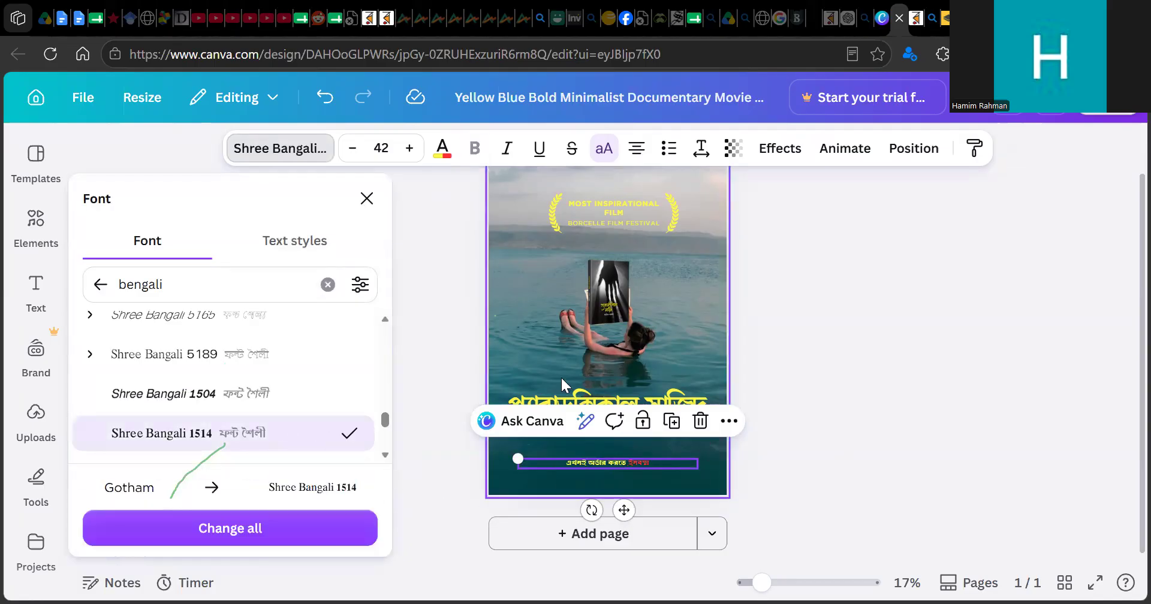
- Increase the order line's font size to 69
{"action": "left_click", "coordinate": [410, 150]}
{"action": "left_click", "coordinate": [411, 149]}
{"action": "left_click", "coordinate": [411, 150]}
{"action": "left_click", "coordinate": [411, 150]}
{"action": "left_click", "coordinate": [410, 150]}
{"action": "left_click", "coordinate": [410, 149]}
{"action": "left_click", "coordinate": [410, 149]}
{"action": "left_click", "coordinate": [411, 150]}
{"action": "left_click", "coordinate": [411, 150]}
{"action": "left_click", "coordinate": [410, 150]}
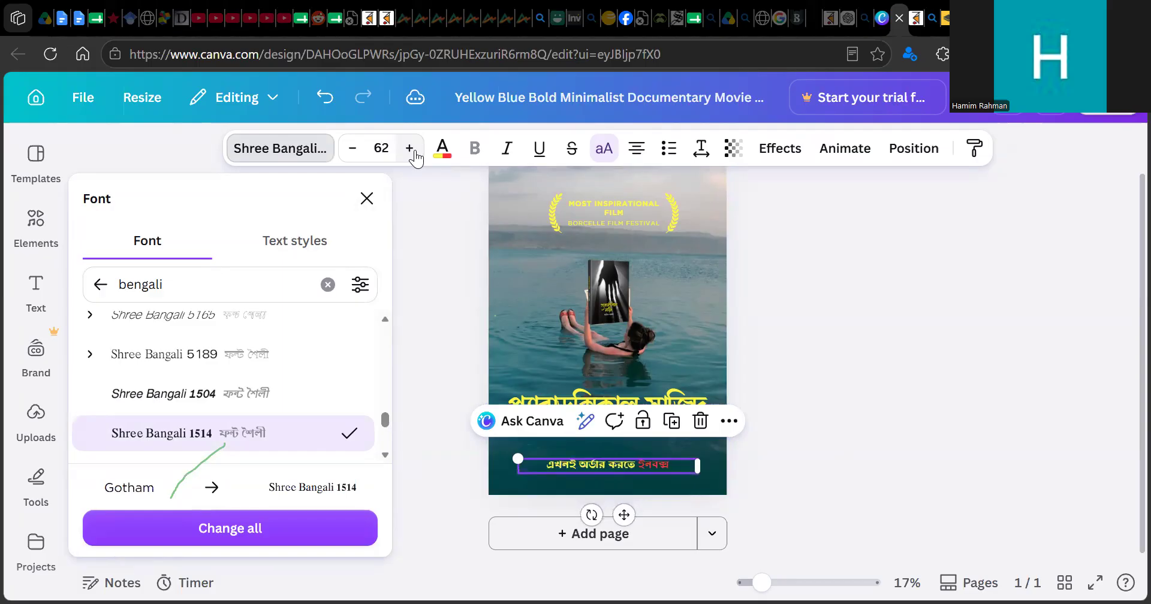
{"action": "left_click", "coordinate": [411, 150]}
{"action": "left_click", "coordinate": [891, 291]}
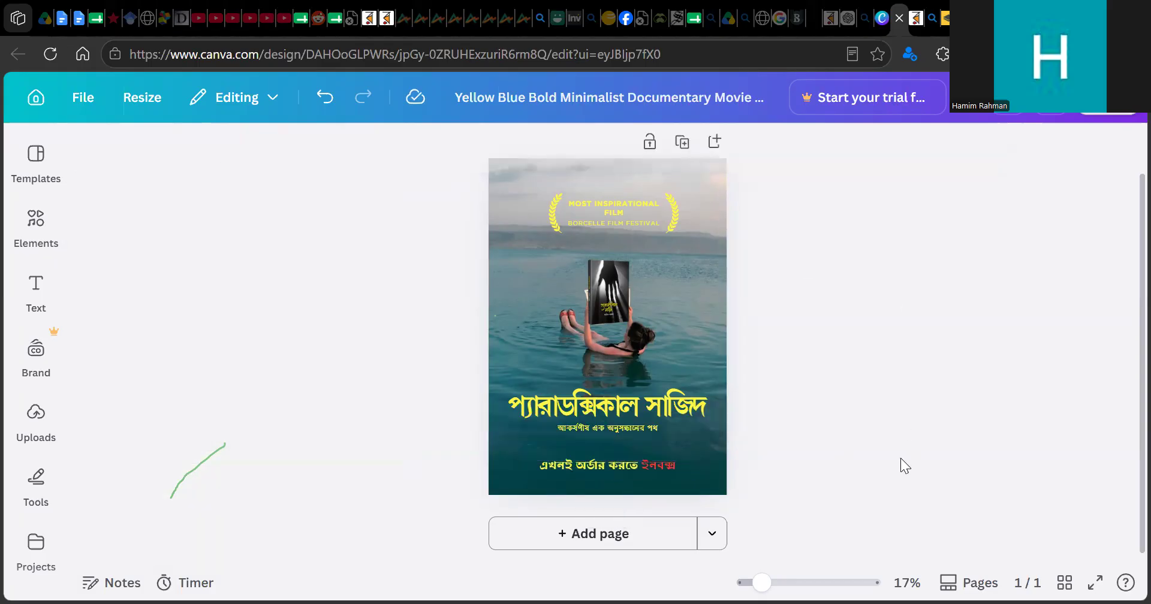
- Try the Shree Bangali 5108 and Shree Bangali 0590 fonts on the order line
{"action": "left_click", "coordinate": [620, 465]}
{"action": "left_click", "coordinate": [662, 467]}
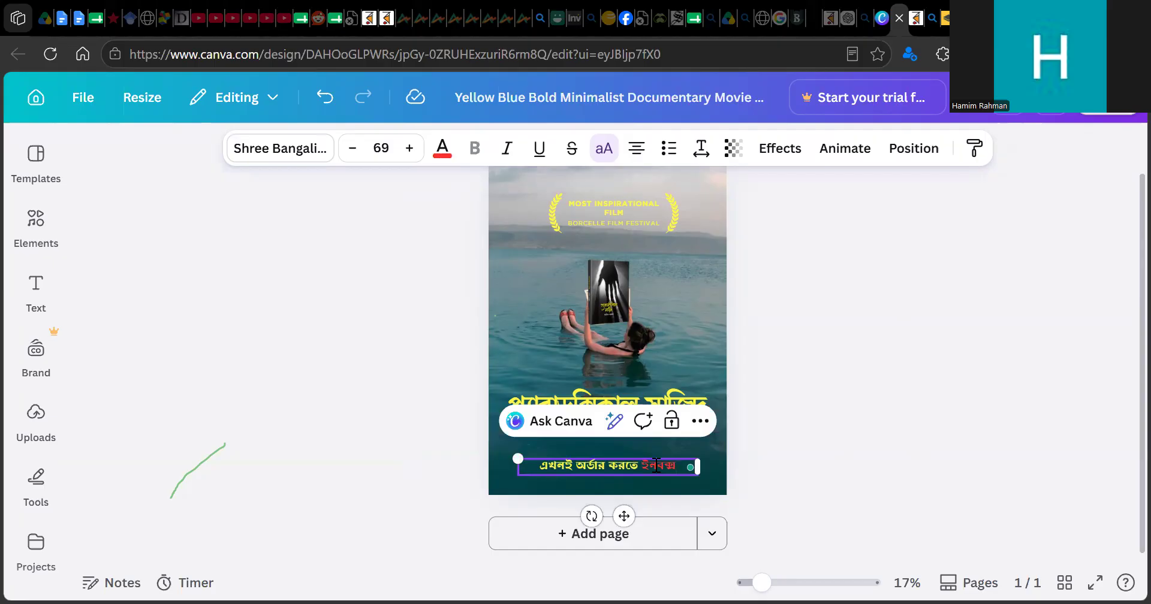
{"action": "double_click", "coordinate": [656, 467]}
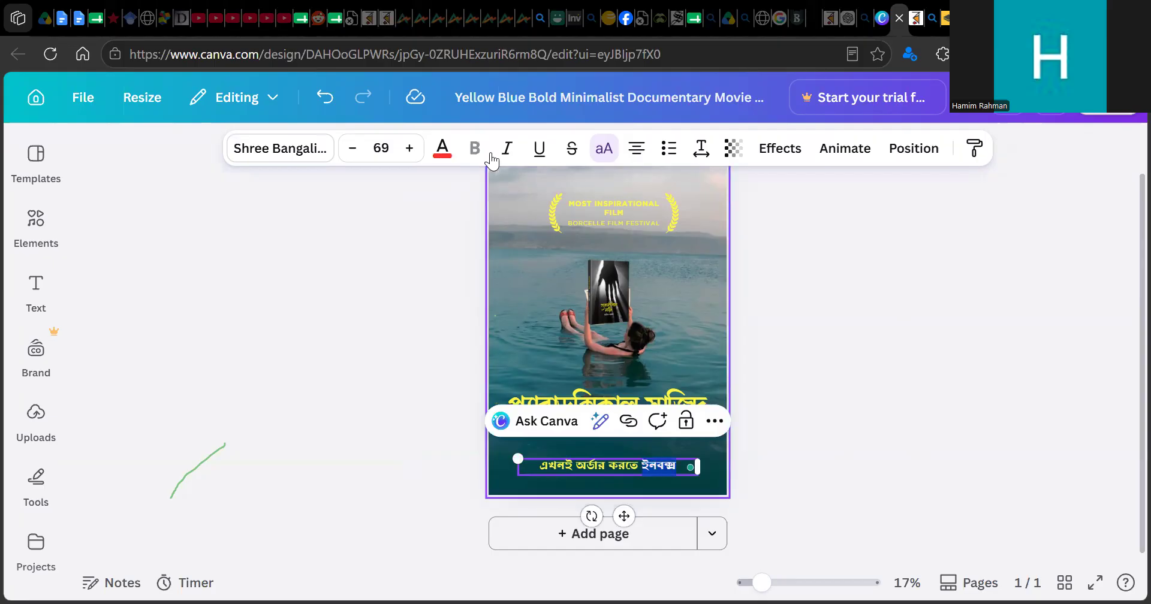
{"action": "left_click", "coordinate": [293, 155]}
{"action": "scroll", "coordinate": [279, 473], "scroll_direction": "down", "scroll_amount": 2}
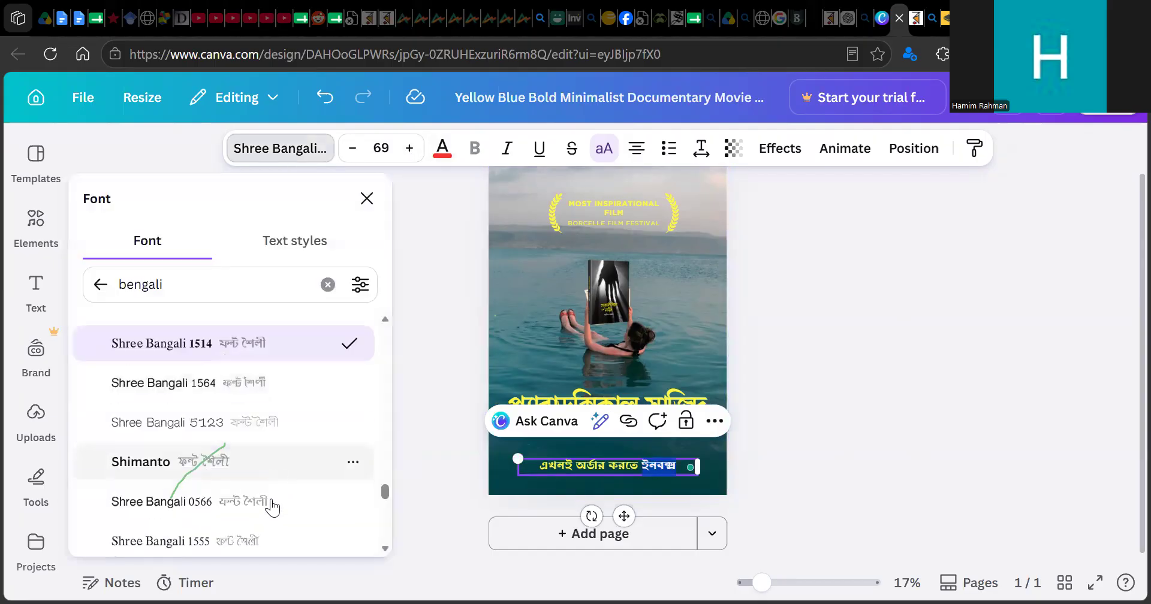
{"action": "scroll", "coordinate": [272, 497], "scroll_direction": "down", "scroll_amount": 10}
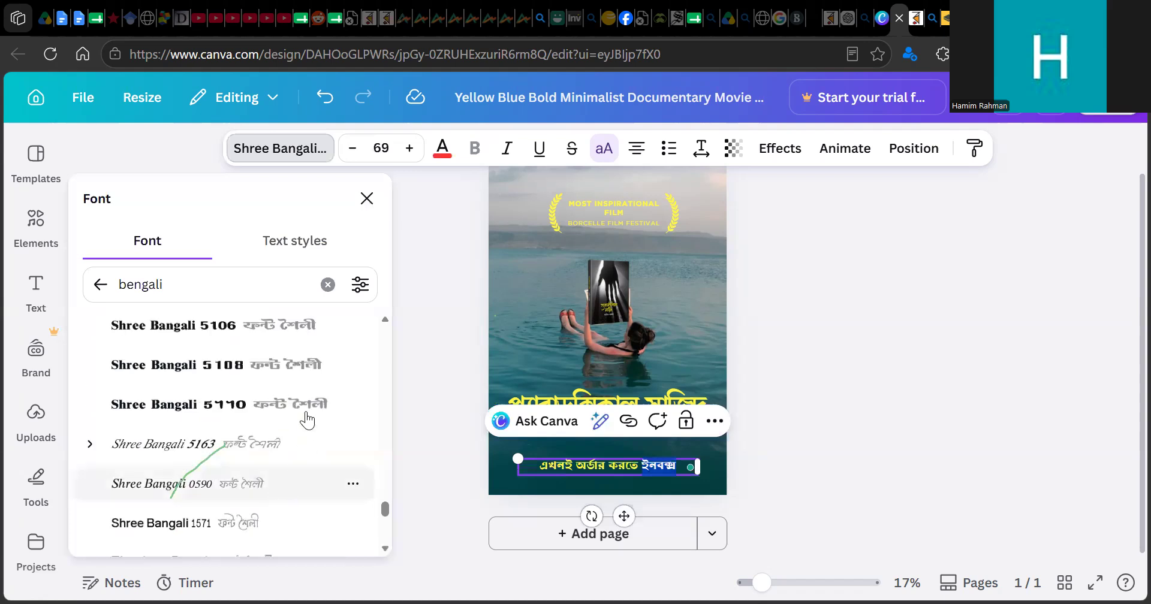
{"action": "left_click", "coordinate": [310, 365]}
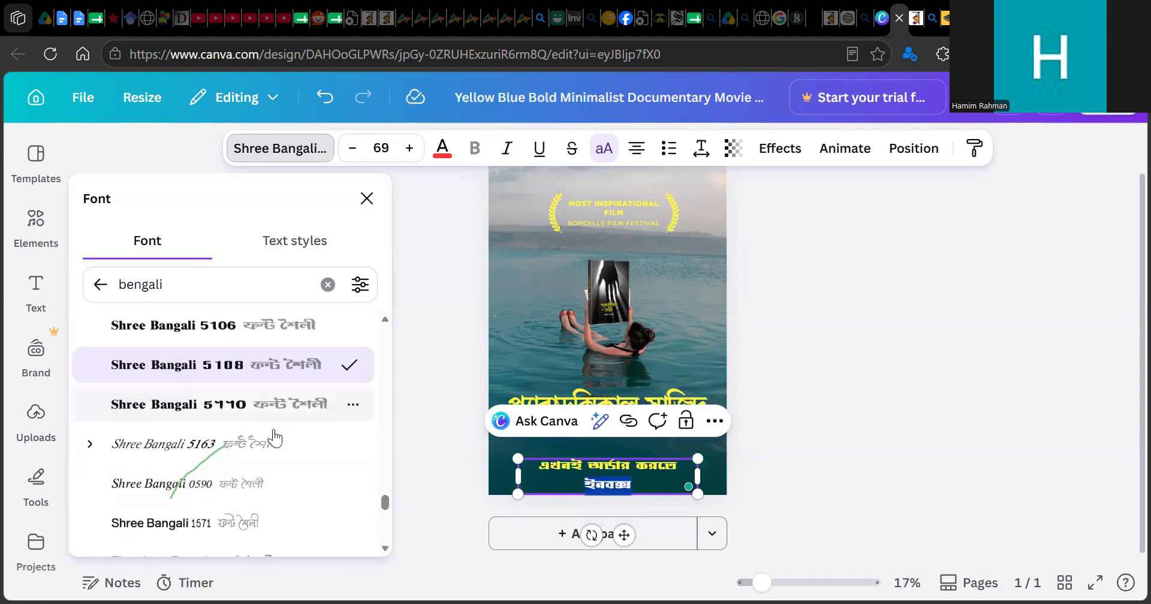
{"action": "left_click", "coordinate": [278, 485]}
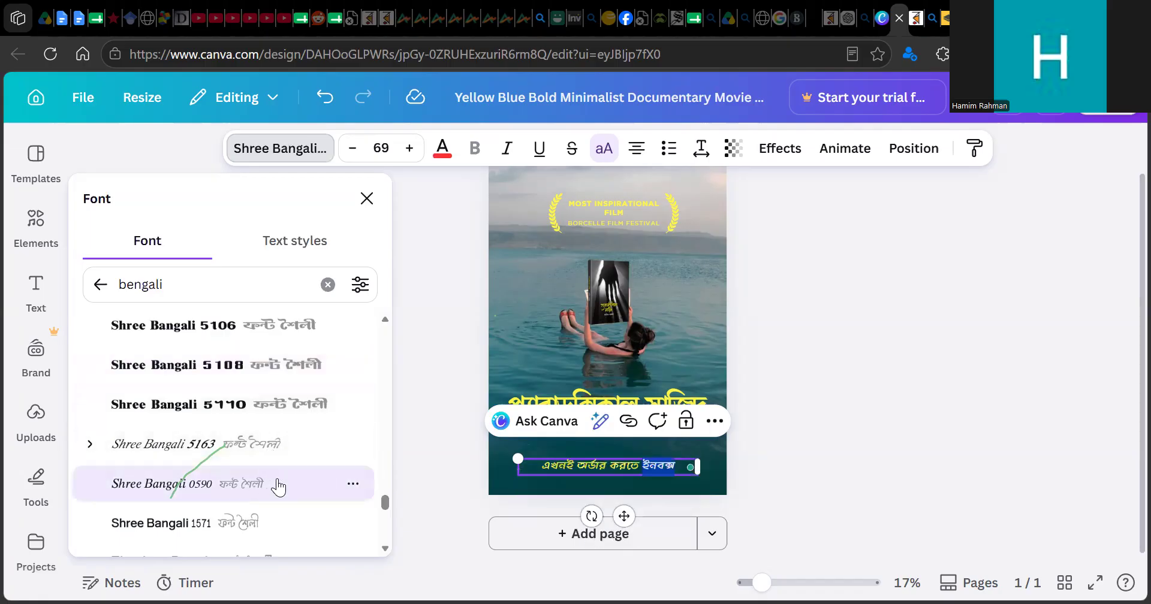
- Set the order line's font to Shree Bangali 1577 and move the line slightly down towards the poster's lower edge
{"action": "scroll", "coordinate": [278, 485], "scroll_direction": "down", "scroll_amount": 5}
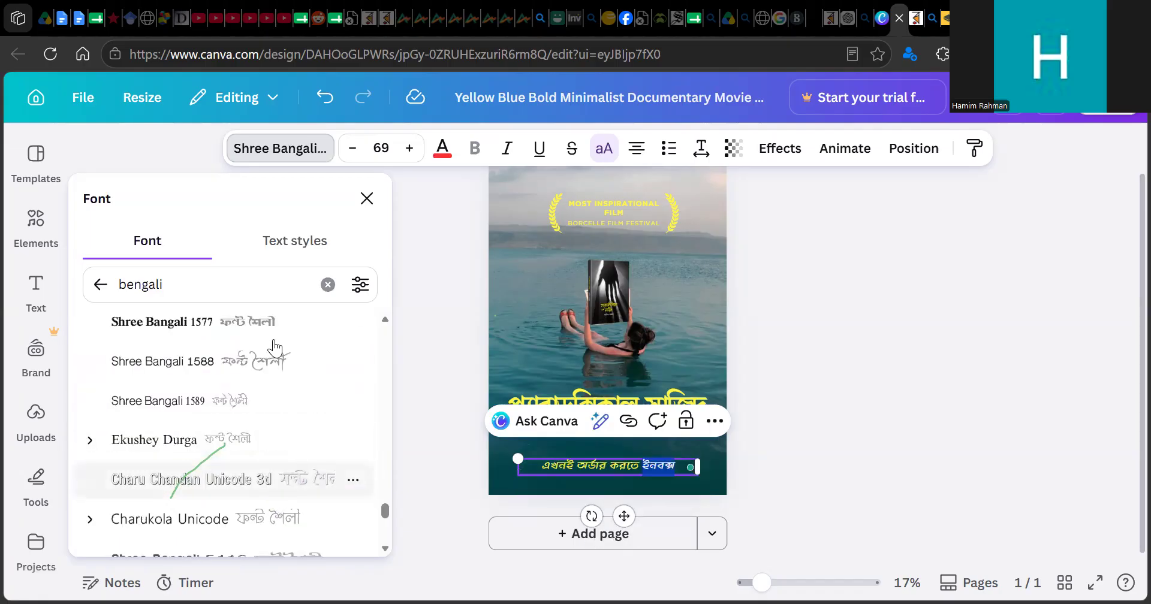
{"action": "left_click", "coordinate": [275, 332]}
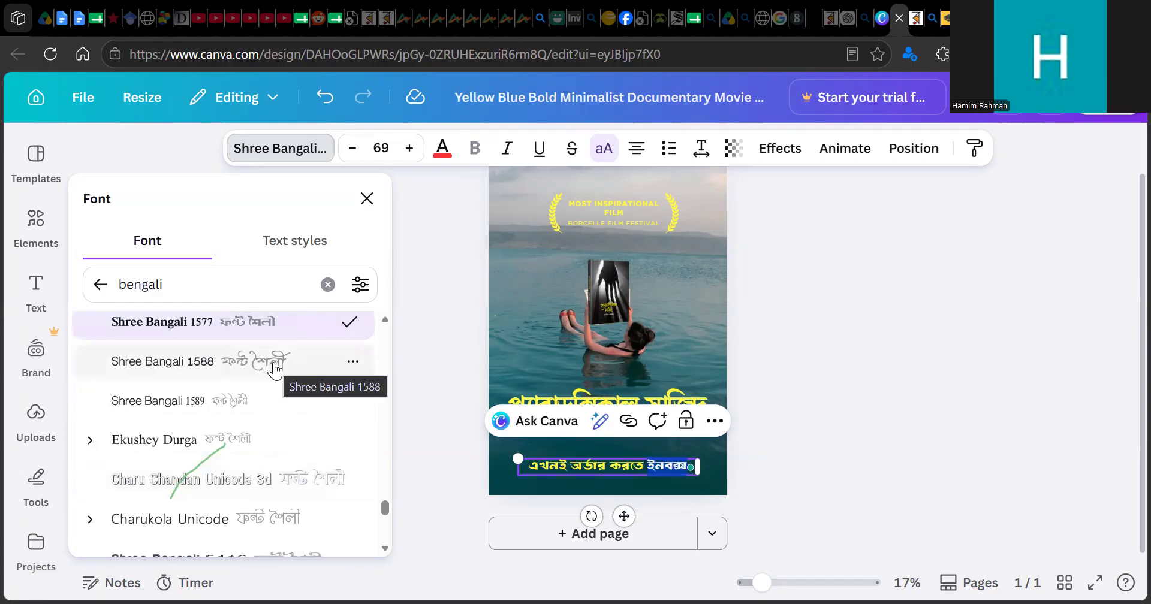
{"action": "left_click", "coordinate": [796, 494]}
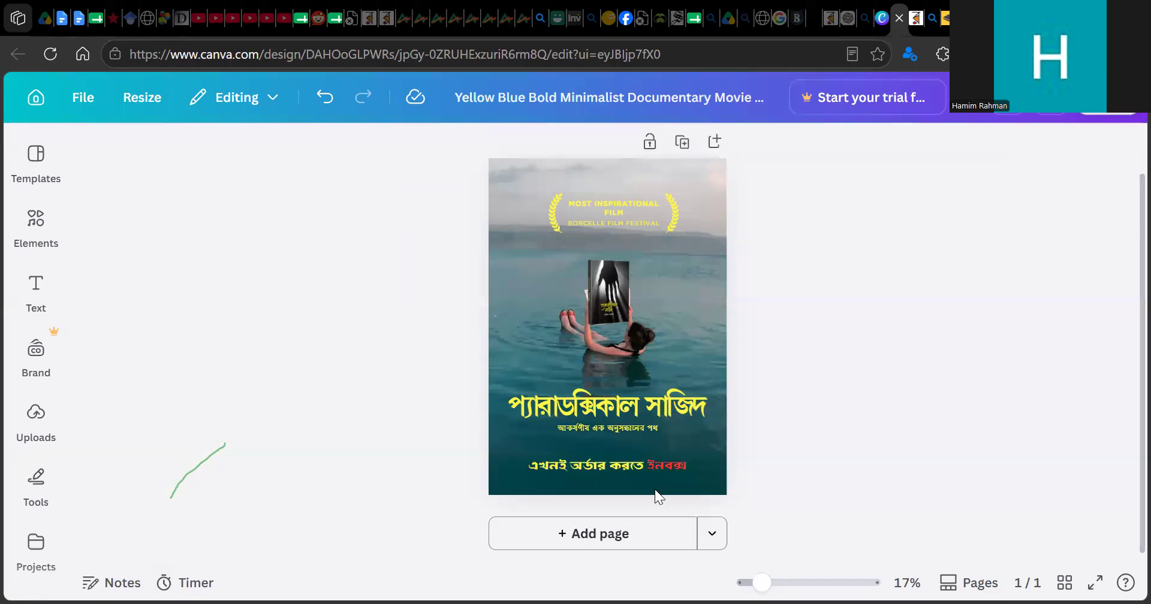
{"action": "left_click_drag", "start_coordinate": [650, 468], "coordinate": [649, 476]}
{"action": "left_click", "coordinate": [861, 468]}
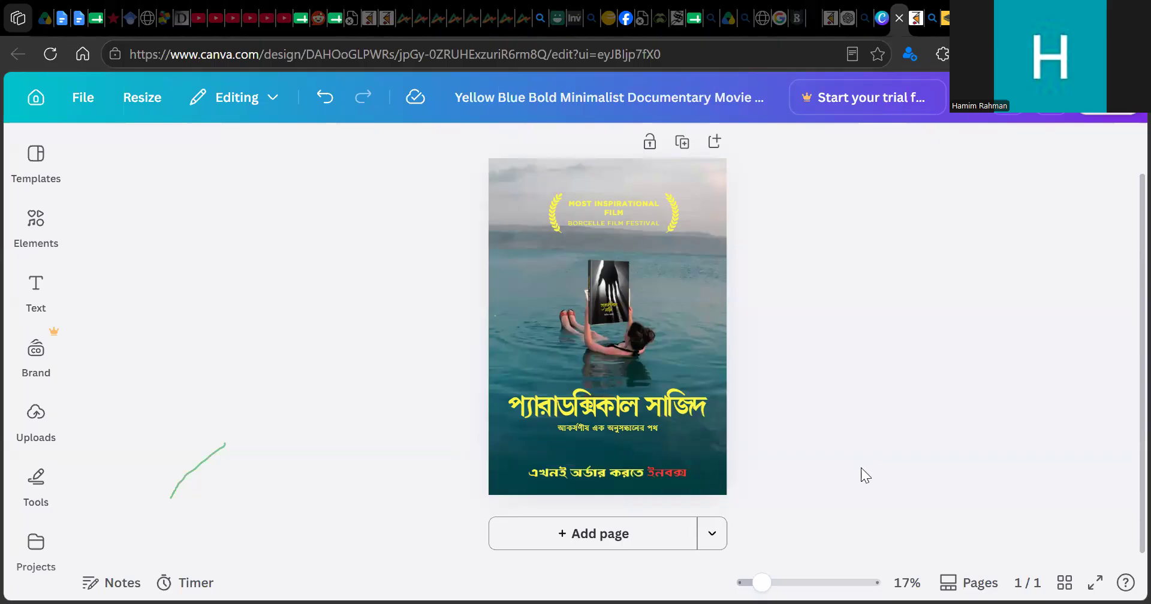
{"action": "left_click", "coordinate": [672, 473]}
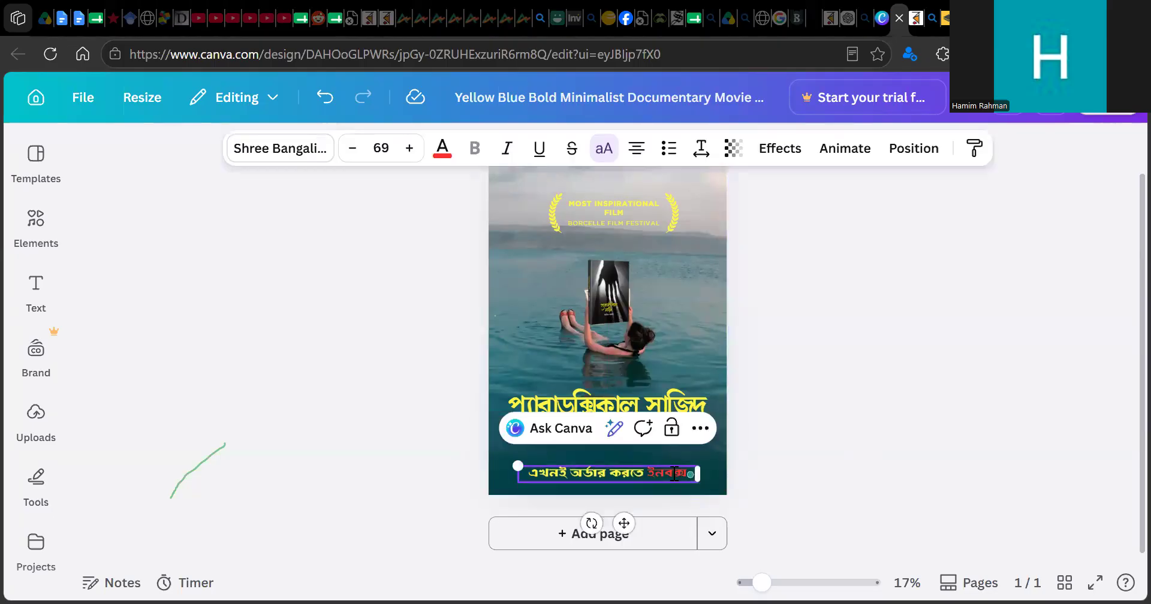
{"action": "left_click_drag", "start_coordinate": [647, 474], "coordinate": [692, 477]}
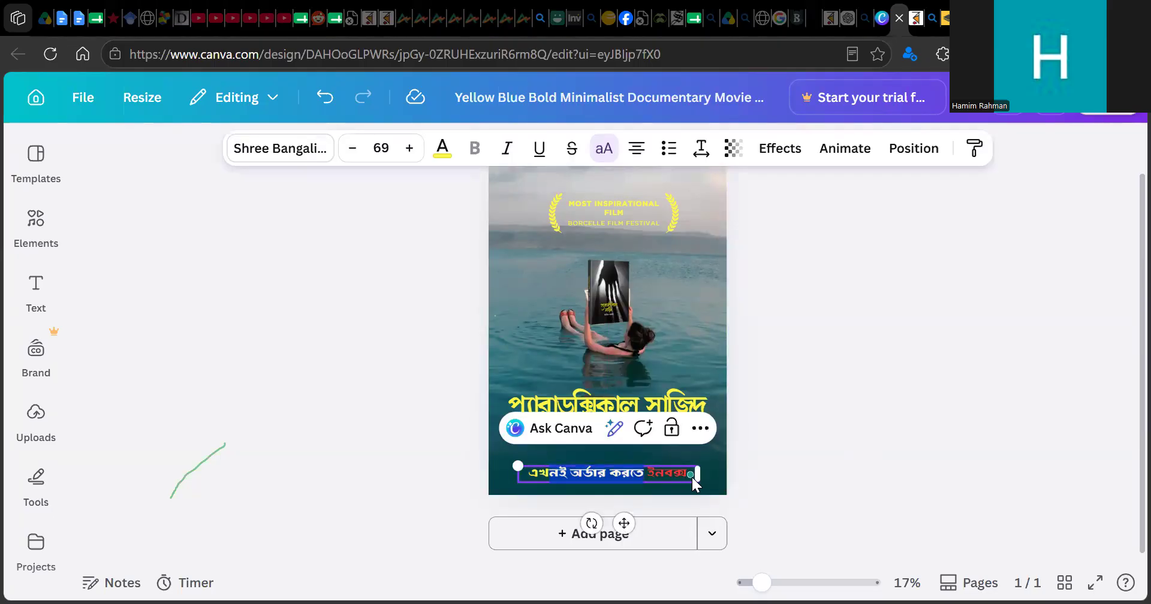
{"action": "left_click", "coordinate": [830, 454]}
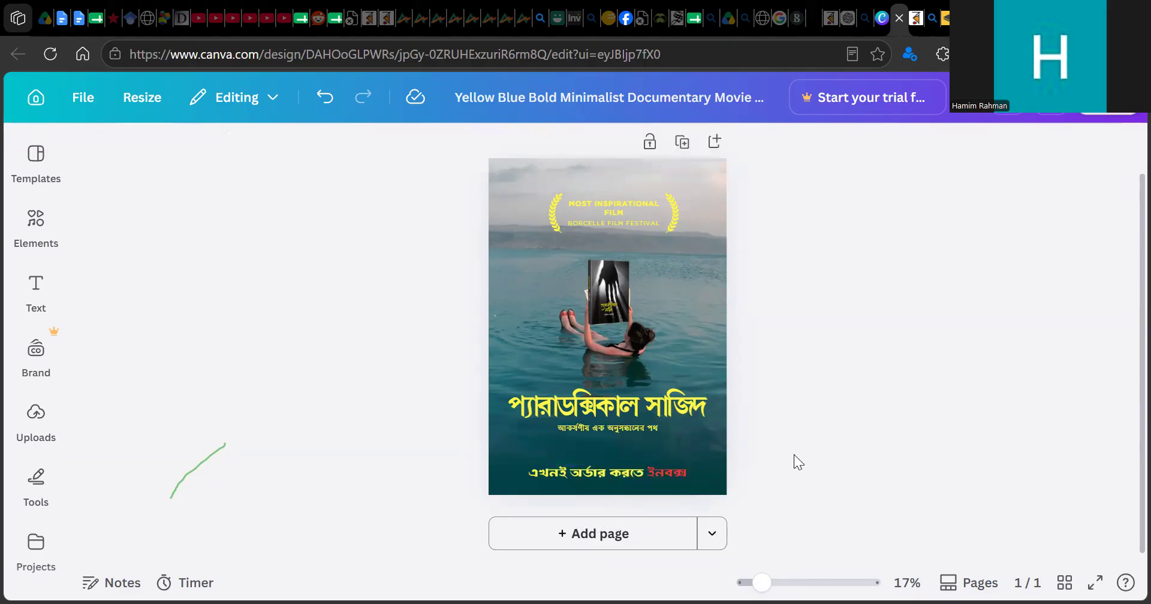
- Color the word "ইনবক্স" in the order line light green
{"action": "left_click", "coordinate": [692, 471]}
{"action": "double_click", "coordinate": [682, 470]}
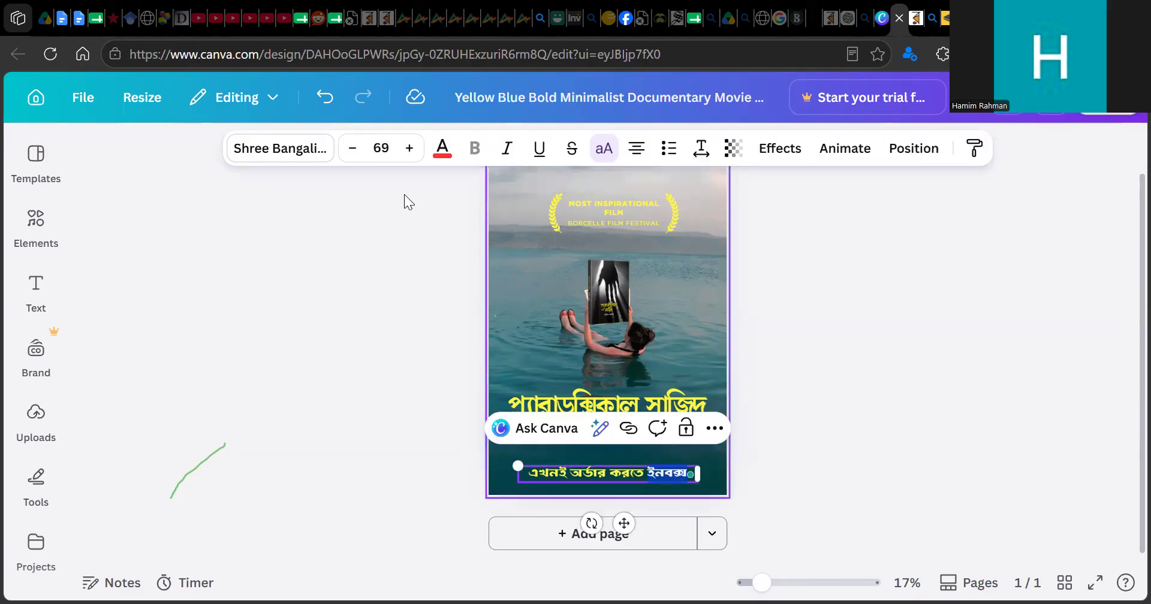
{"action": "left_click", "coordinate": [442, 148]}
{"action": "scroll", "coordinate": [199, 410], "scroll_direction": "down", "scroll_amount": 5}
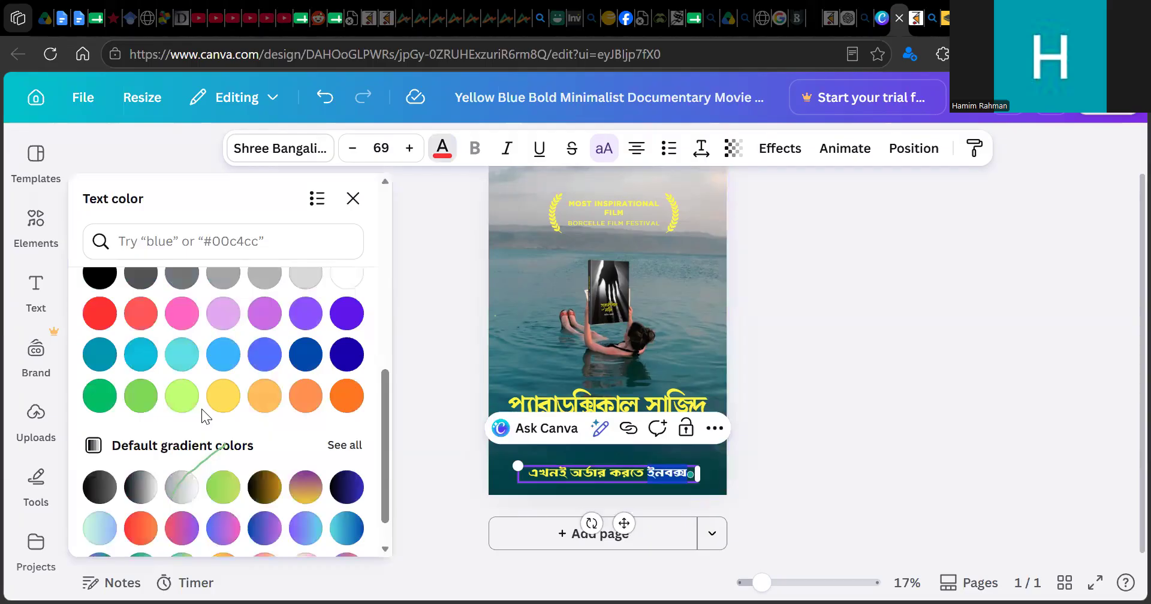
{"action": "scroll", "coordinate": [201, 409], "scroll_direction": "down", "scroll_amount": 1}
{"action": "left_click", "coordinate": [182, 355]}
{"action": "left_click", "coordinate": [857, 455]}
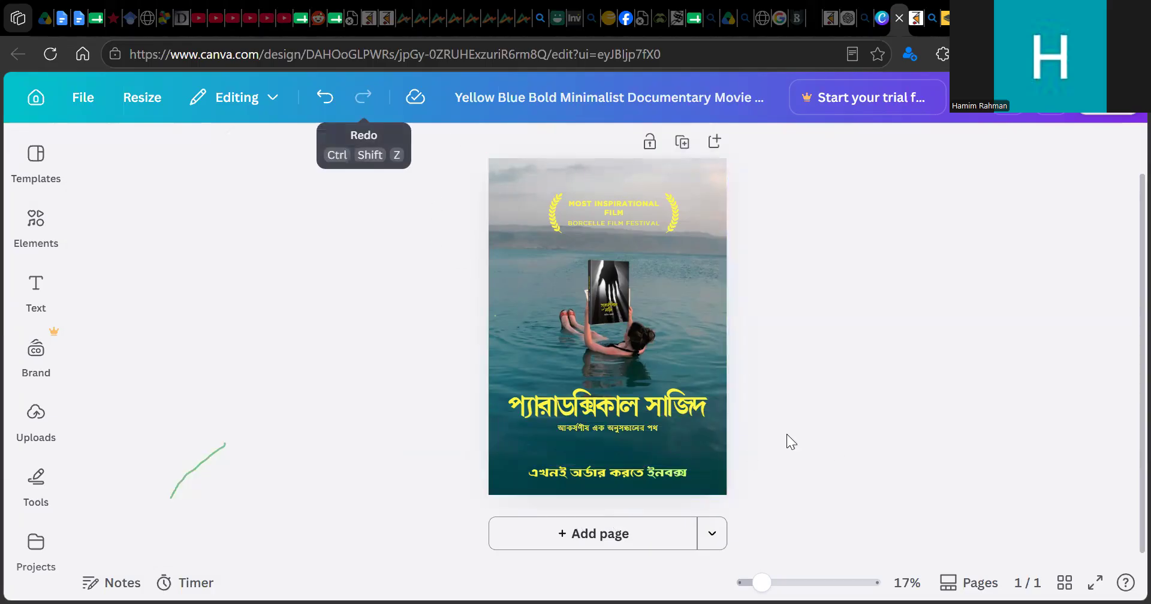
- Insert spaces between the letters of "ইনবক্স" in the order line so it reads "ই ন ব ক্স"
{"action": "left_click", "coordinate": [657, 474]}
{"action": "double_click", "coordinate": [655, 474]}
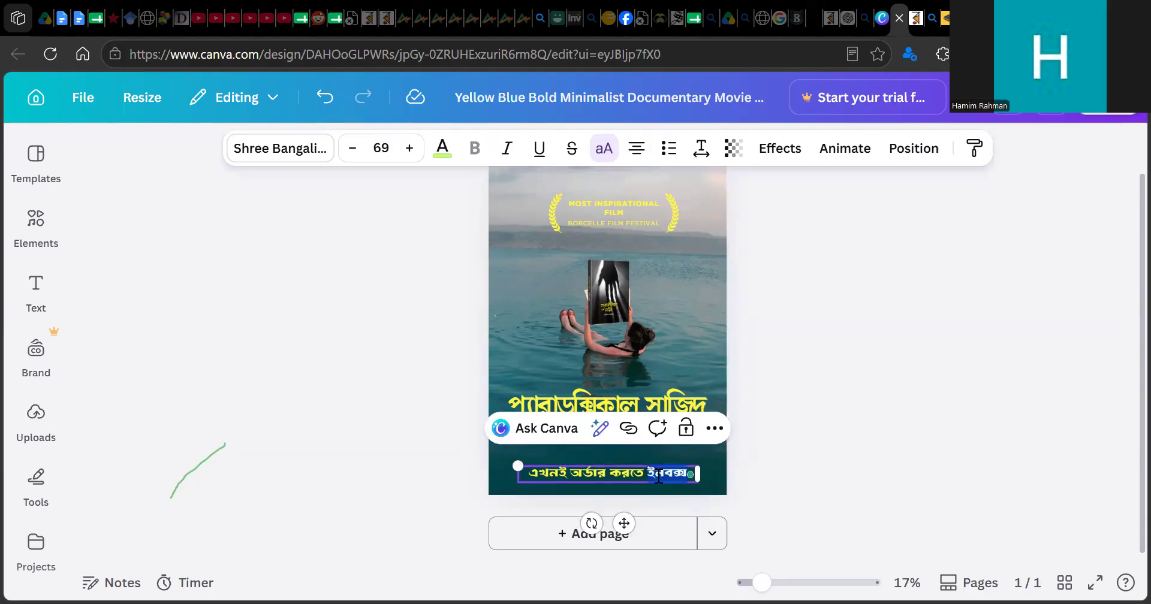
{"action": "left_click", "coordinate": [657, 475]}
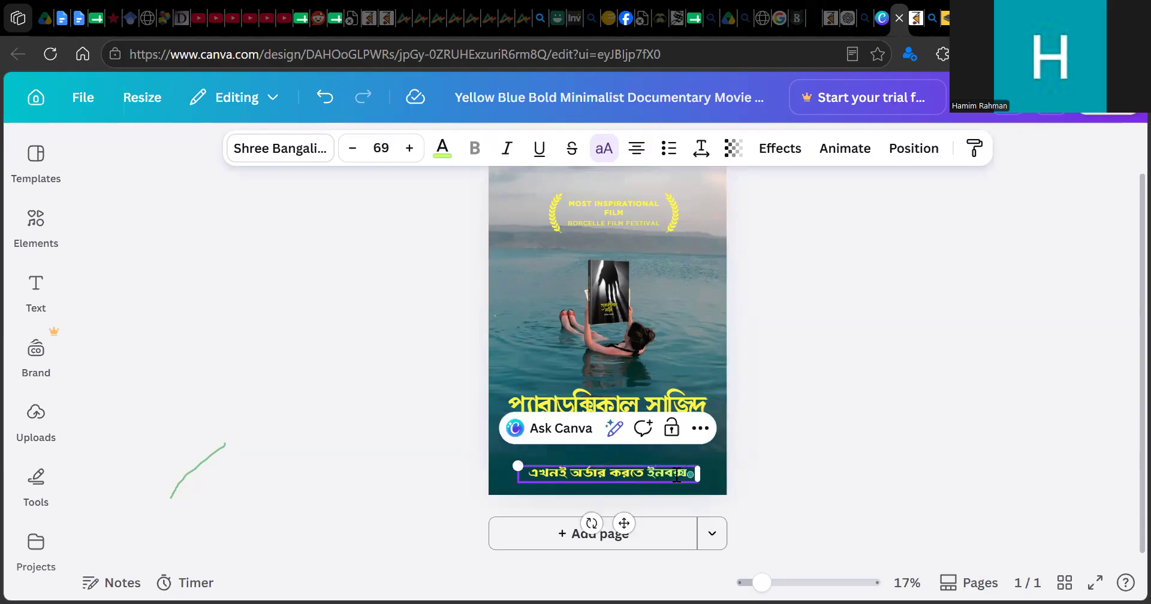
{"action": "left_click", "coordinate": [668, 474]}
{"action": "left_click", "coordinate": [680, 475]}
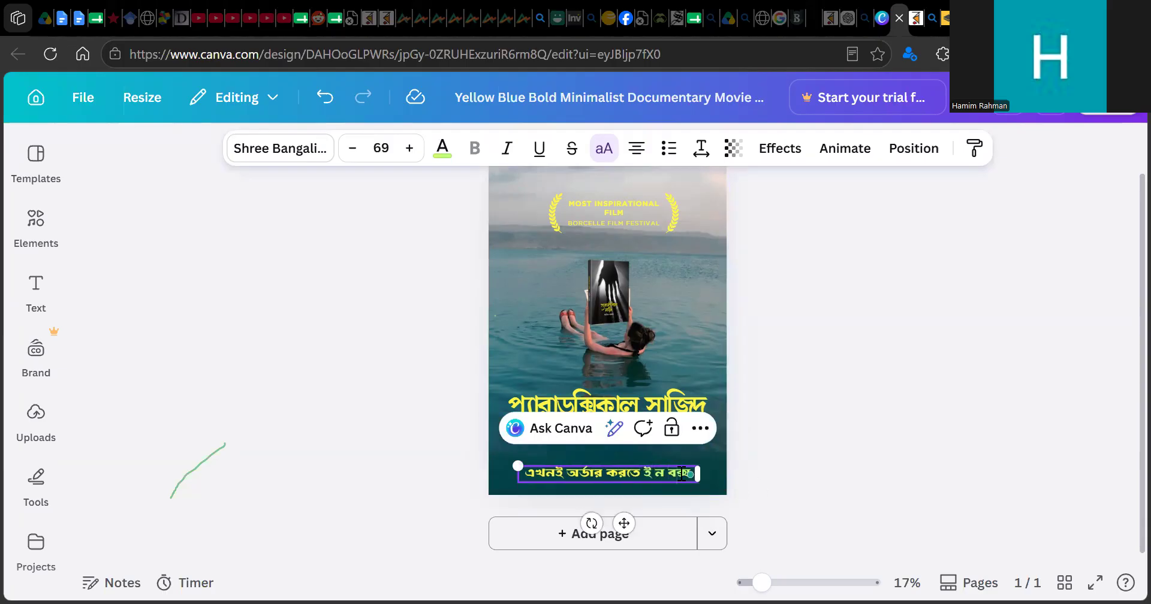
{"action": "left_click", "coordinate": [831, 470]}
- Color the letters "ই ন" in the spaced-out word of the order line red
{"action": "left_click", "coordinate": [642, 470]}
{"action": "double_click", "coordinate": [644, 473]}
{"action": "left_click", "coordinate": [644, 475]}
{"action": "left_click_drag", "start_coordinate": [656, 478], "coordinate": [666, 478]}
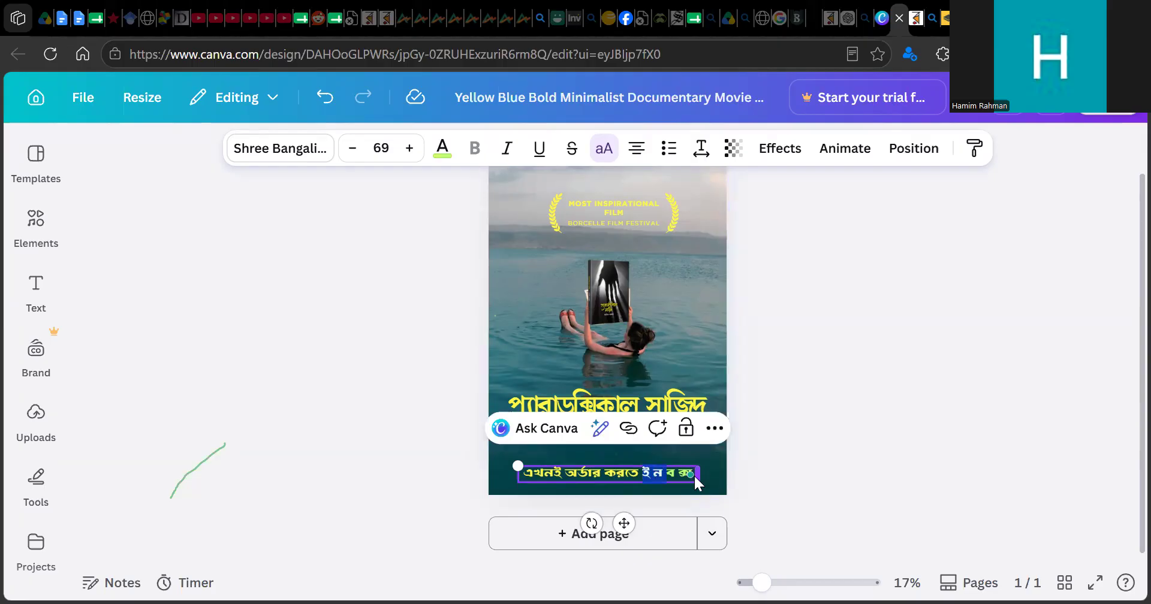
{"action": "left_click", "coordinate": [443, 148]}
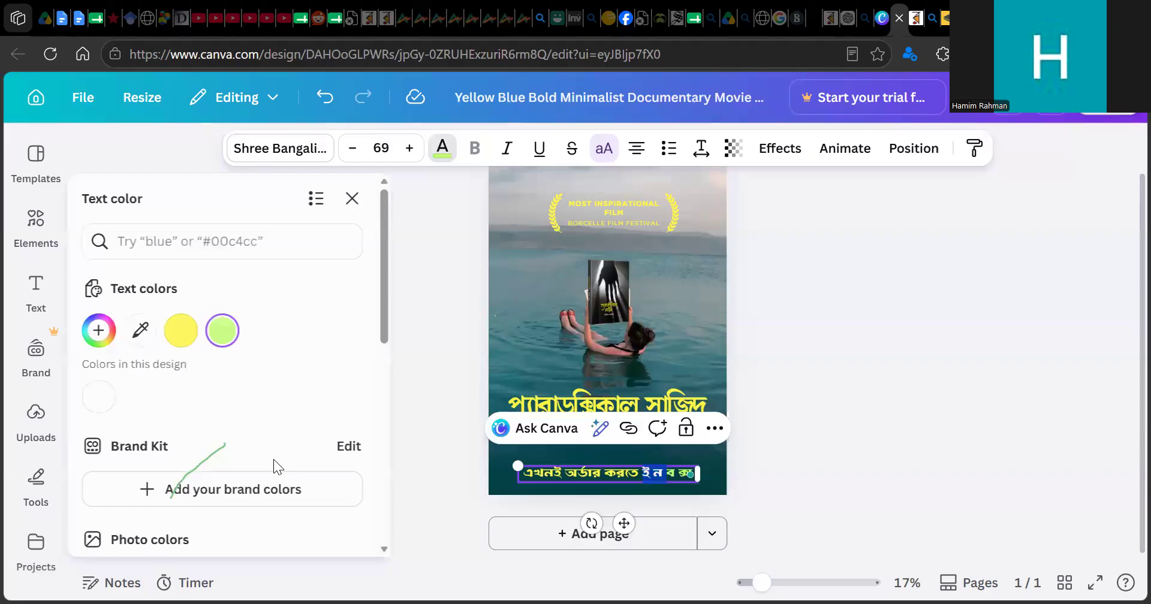
{"action": "scroll", "coordinate": [180, 420], "scroll_direction": "down", "scroll_amount": 5}
{"action": "left_click", "coordinate": [96, 311]}
{"action": "left_click", "coordinate": [818, 479]}
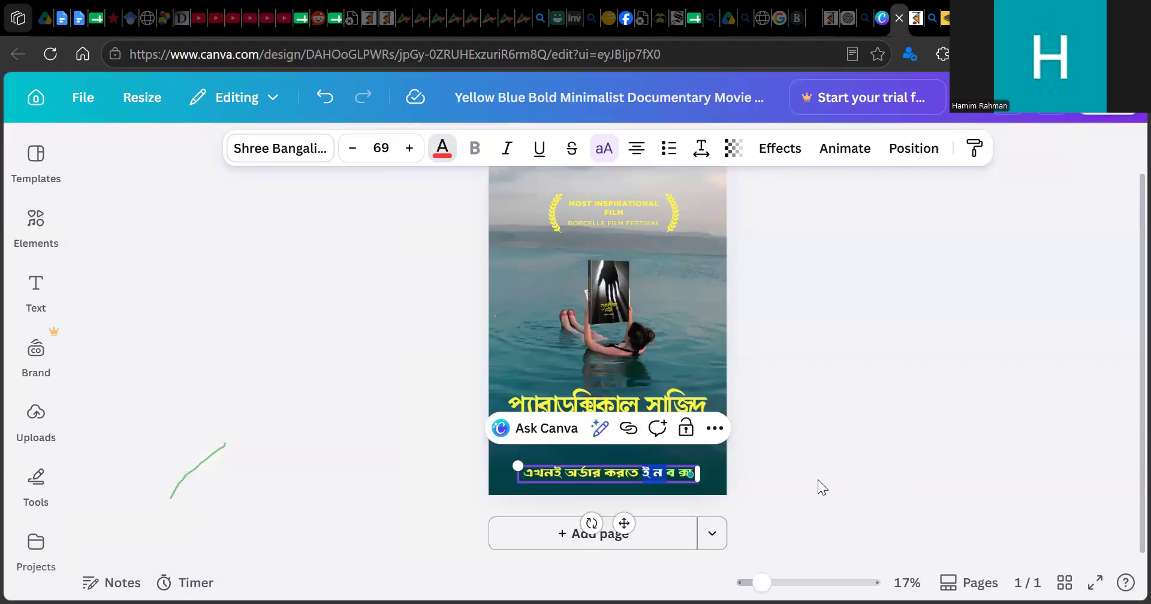
{"action": "left_click", "coordinate": [818, 480]}
{"action": "left_click", "coordinate": [663, 472]}
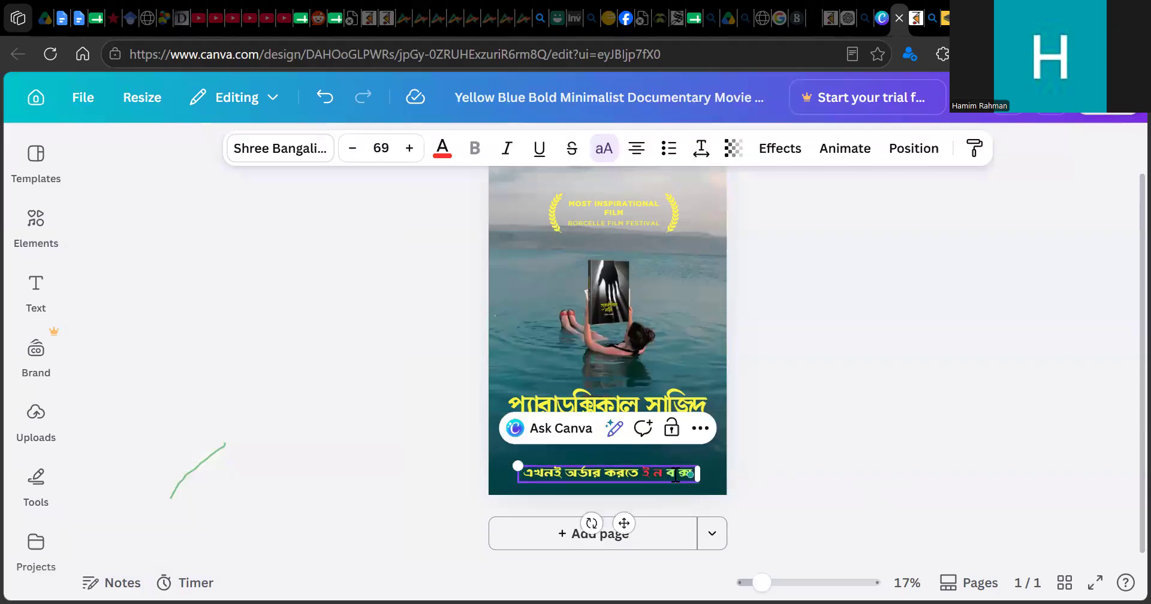
{"action": "left_click", "coordinate": [733, 474]}
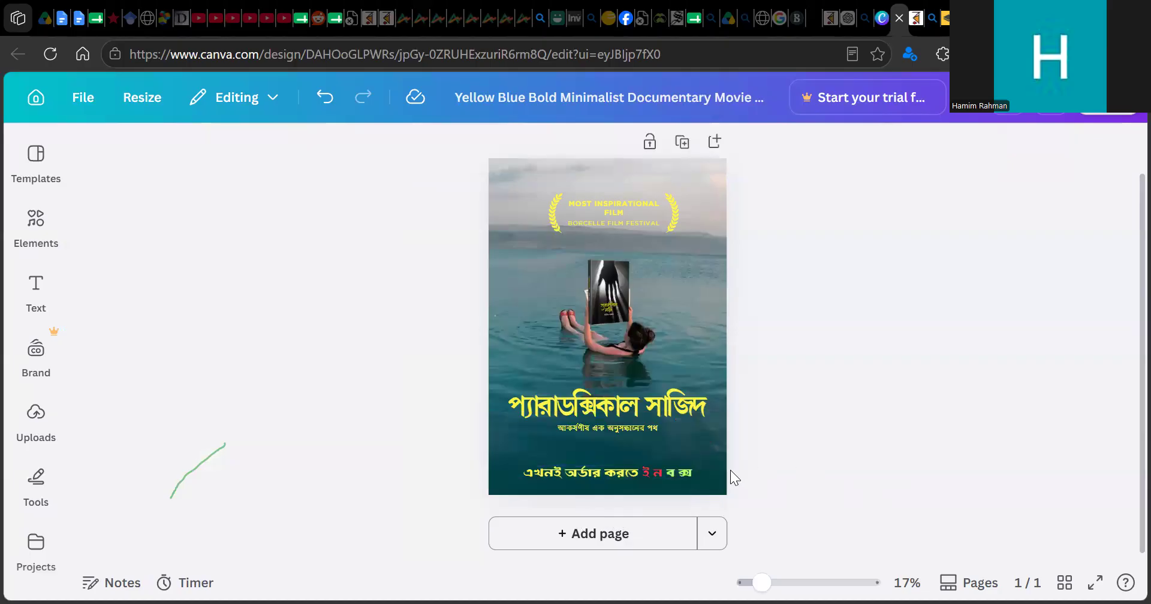
- Color the letter "ই" in the order line with the design's light green, leaving "ন" red
{"action": "left_click", "coordinate": [647, 468]}
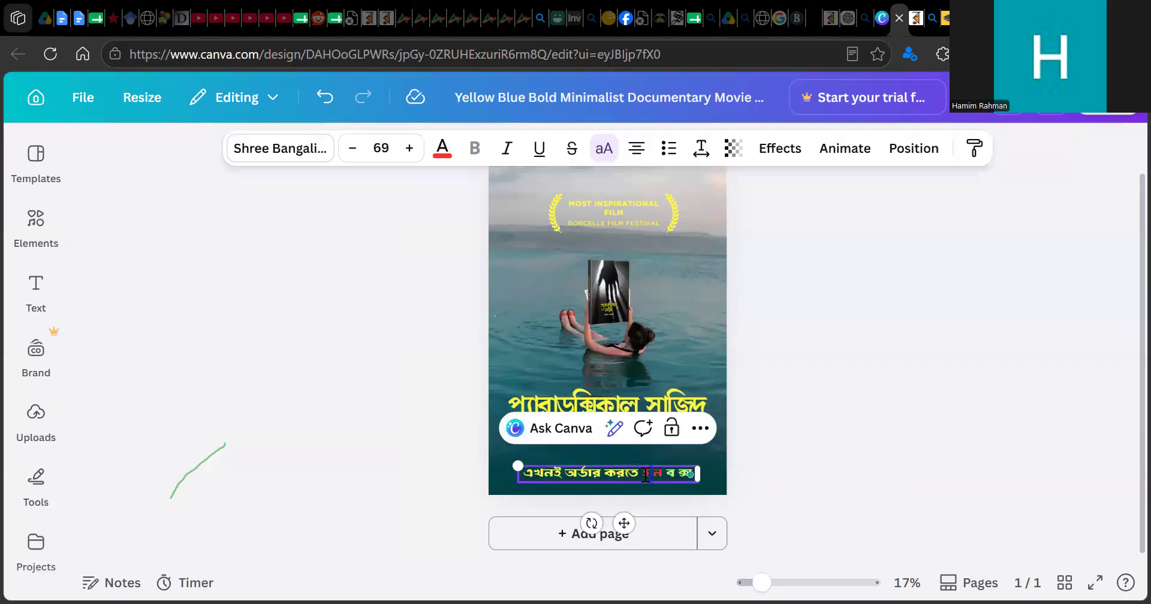
{"action": "double_click", "coordinate": [646, 474]}
{"action": "left_click", "coordinate": [442, 148]}
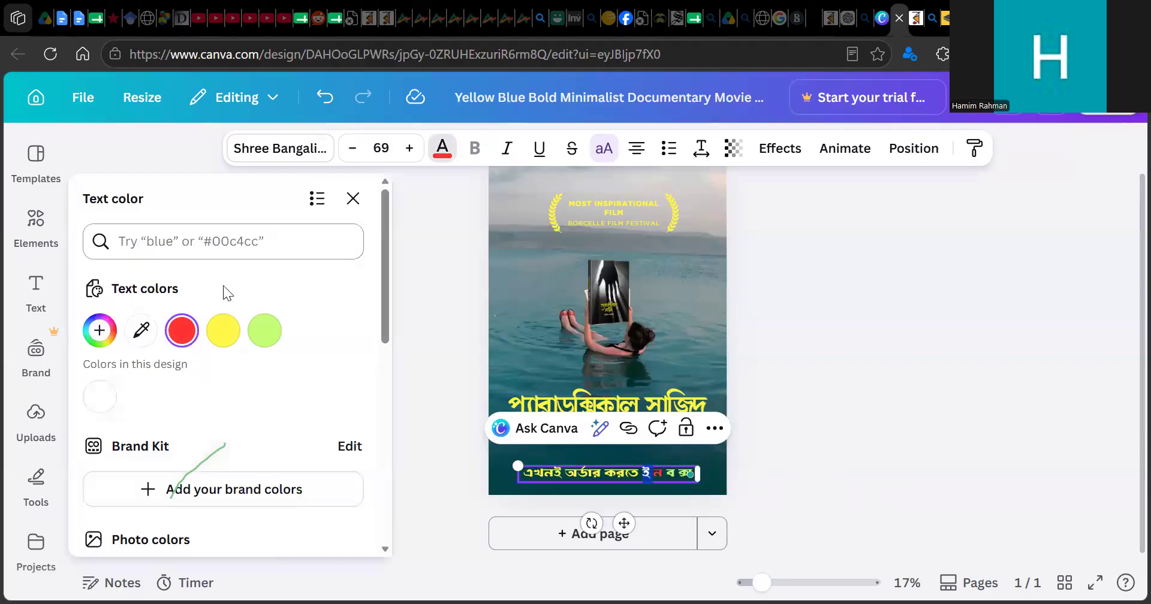
{"action": "scroll", "coordinate": [208, 399], "scroll_direction": "down", "scroll_amount": 2}
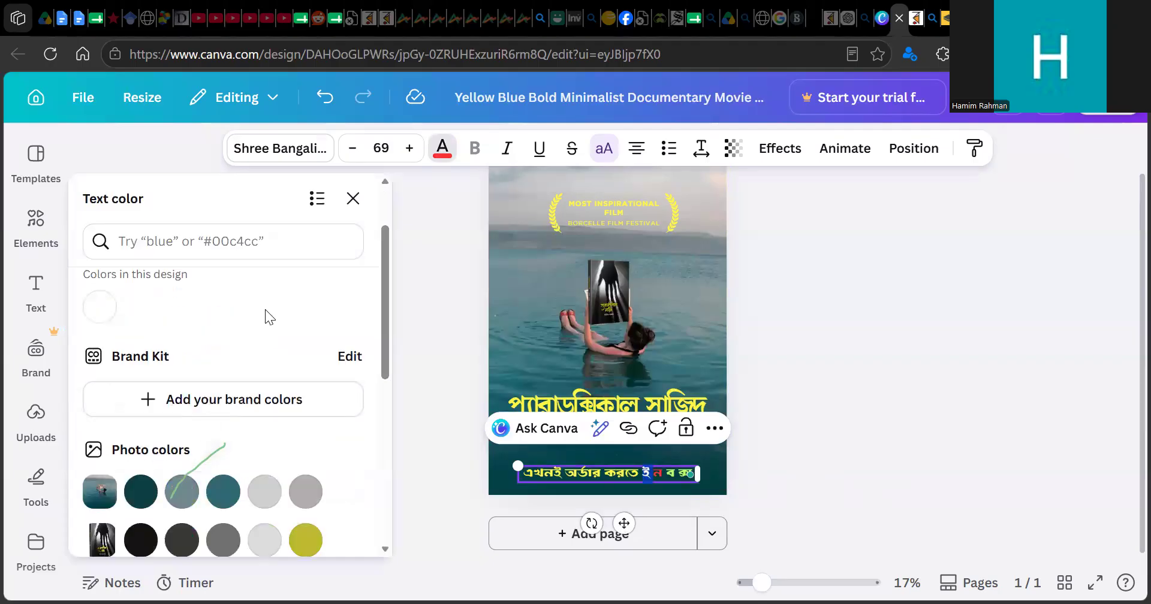
{"action": "scroll", "coordinate": [264, 317], "scroll_direction": "up", "scroll_amount": 2}
{"action": "left_click", "coordinate": [268, 330]}
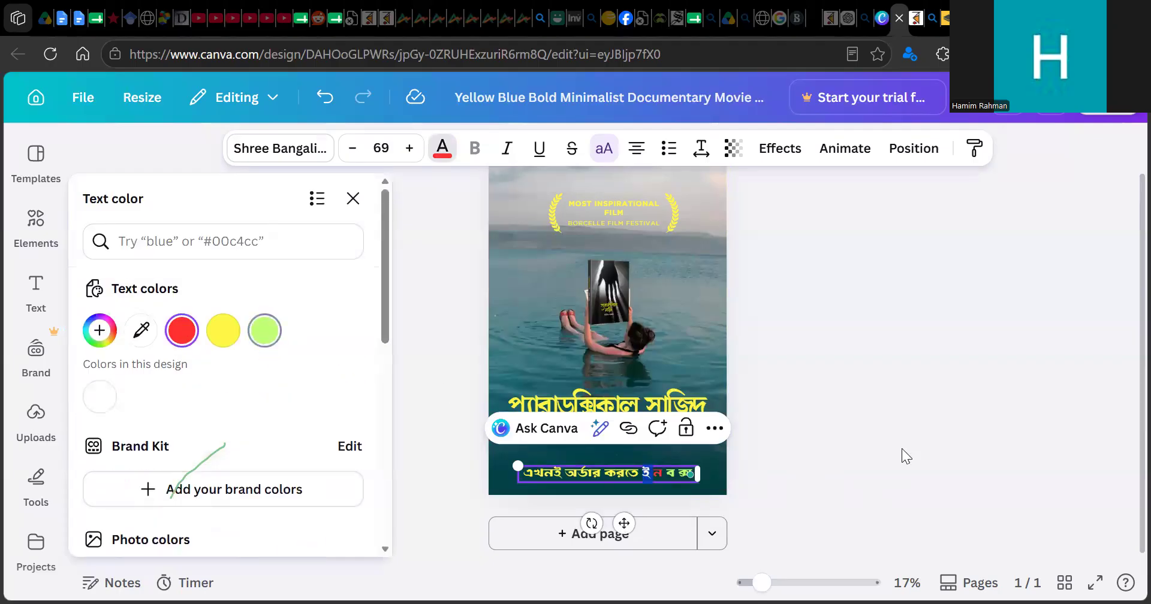
{"action": "left_click", "coordinate": [913, 450]}
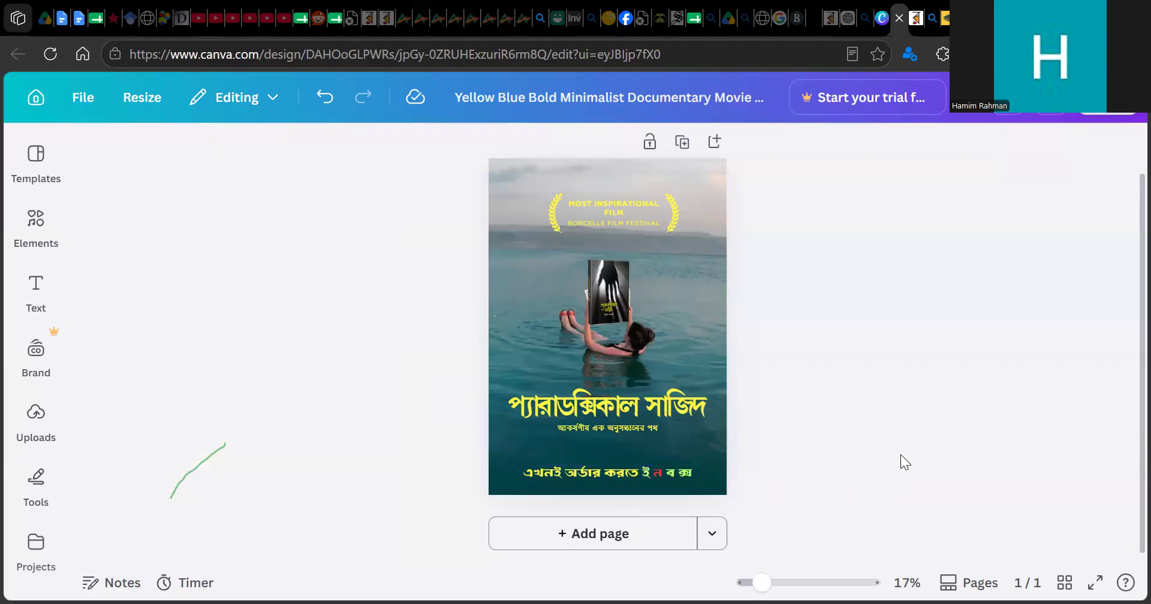
- Apply the Echo text effect to the whole order line
{"action": "left_click", "coordinate": [646, 475]}
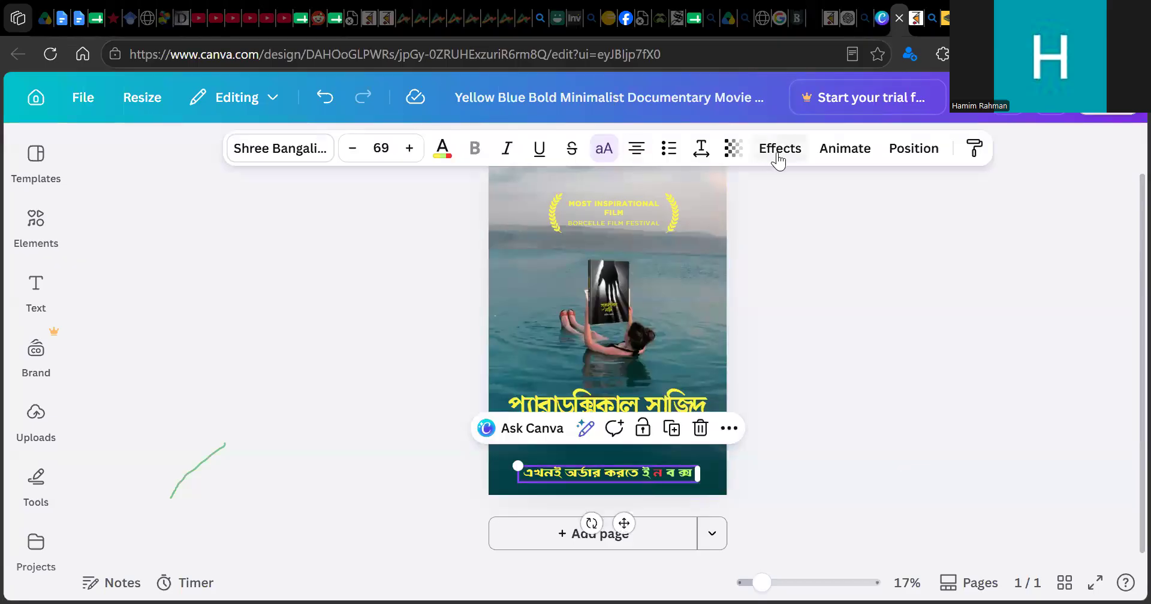
{"action": "left_click", "coordinate": [839, 157]}
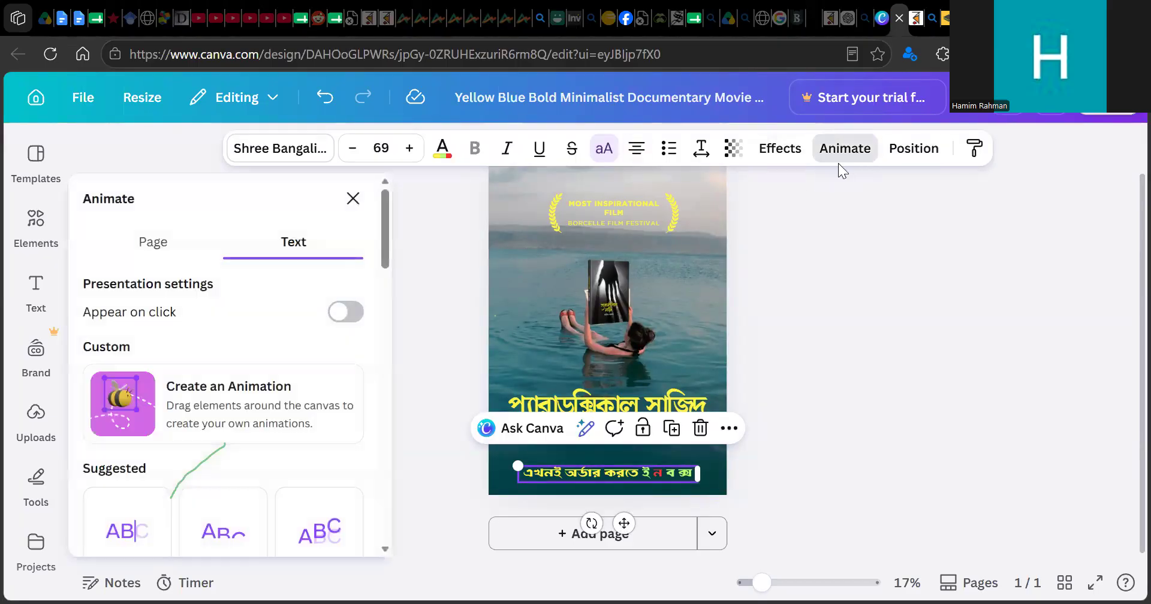
{"action": "left_click", "coordinate": [778, 150]}
{"action": "left_click", "coordinate": [341, 279]}
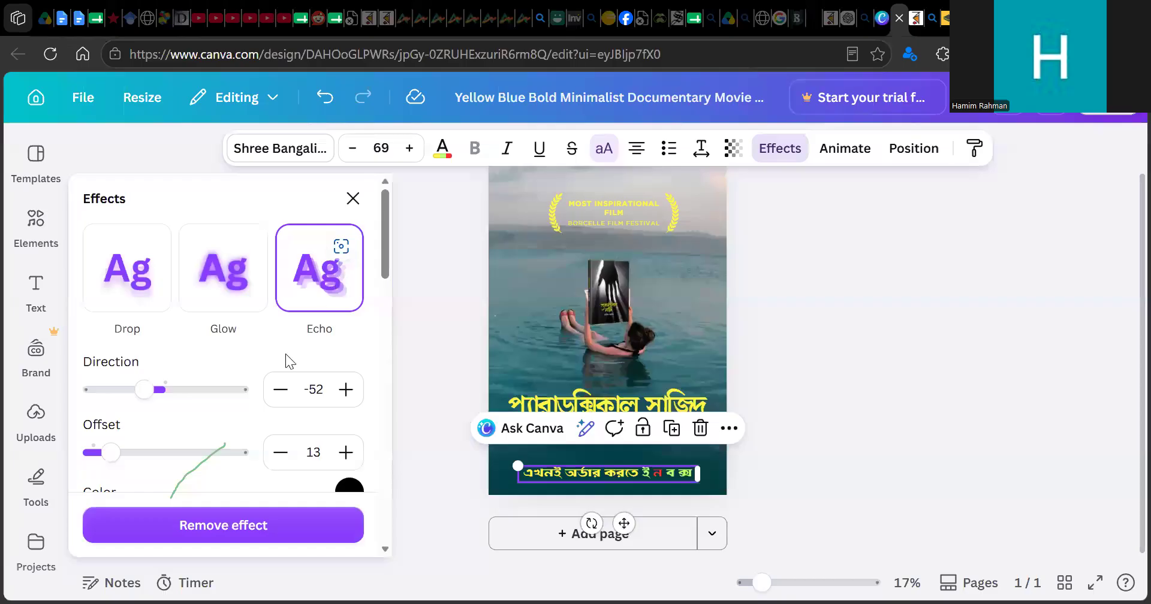
- Replace the order line's text effect with Glitch after trying Glow
{"action": "left_click", "coordinate": [223, 292]}
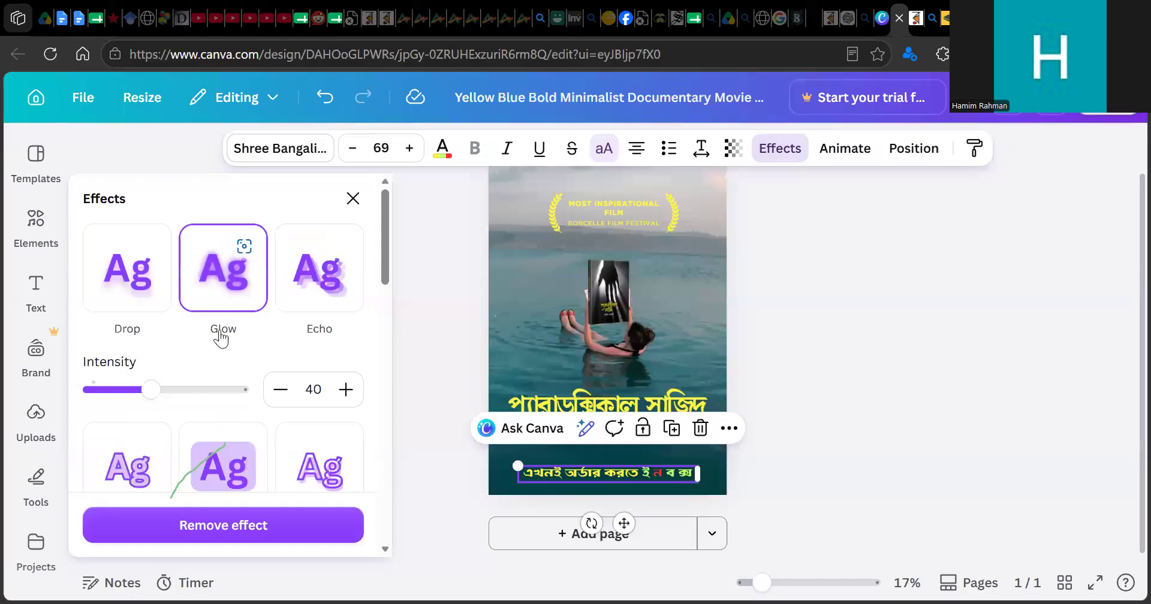
{"action": "scroll", "coordinate": [298, 378], "scroll_direction": "down", "scroll_amount": 2}
{"action": "left_click", "coordinate": [319, 403]}
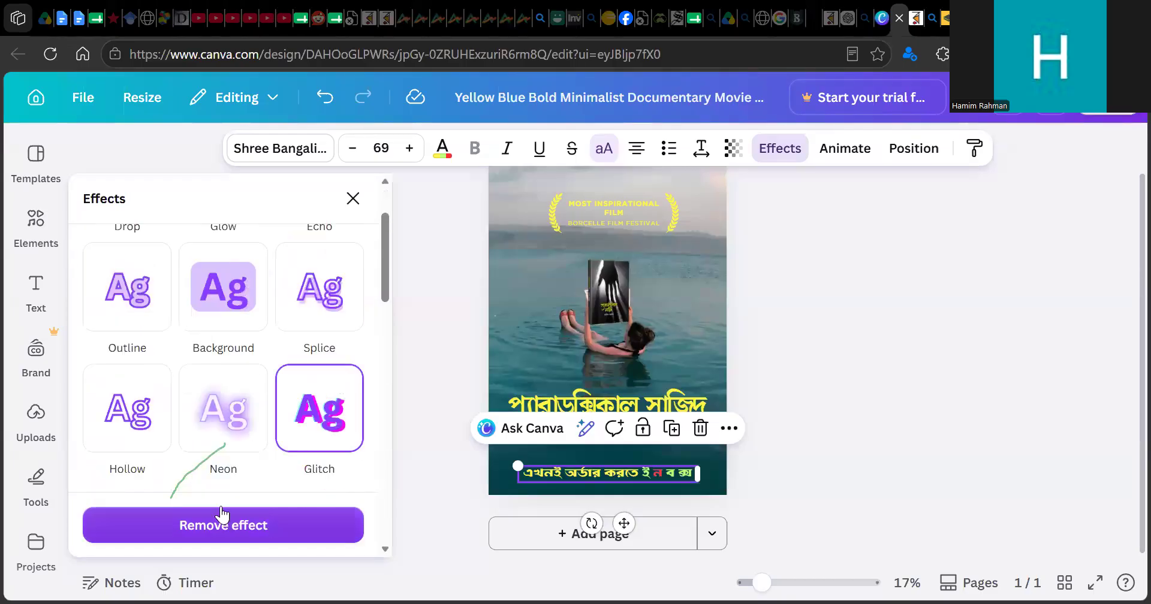
{"action": "scroll", "coordinate": [293, 437], "scroll_direction": "down", "scroll_amount": 3}
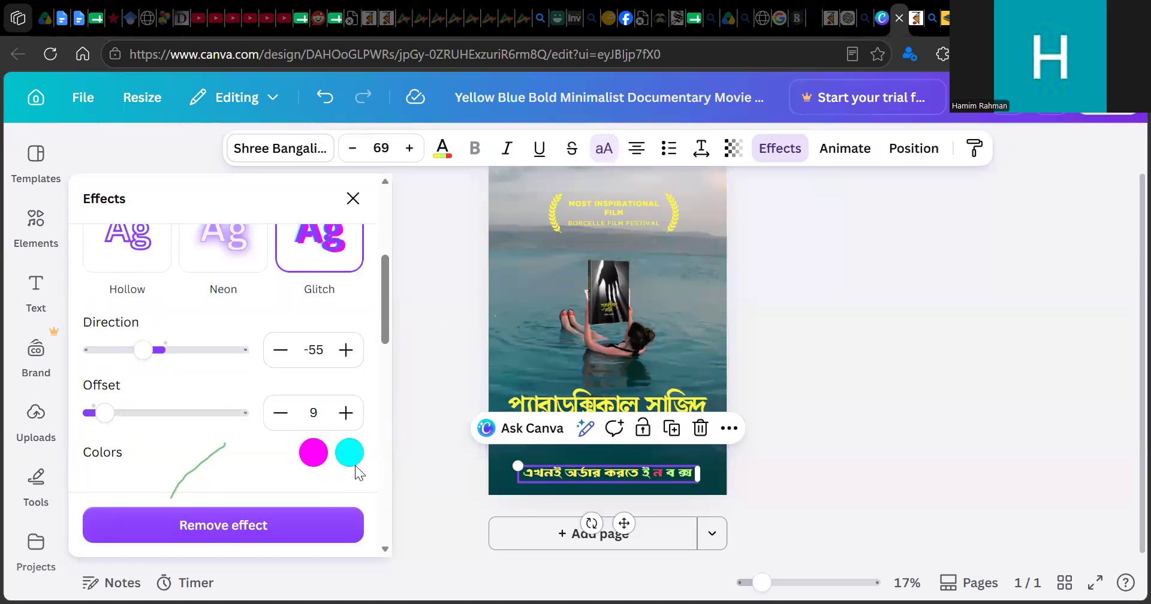
{"action": "scroll", "coordinate": [355, 465], "scroll_direction": "down", "scroll_amount": 3}
{"action": "left_click", "coordinate": [837, 429]}
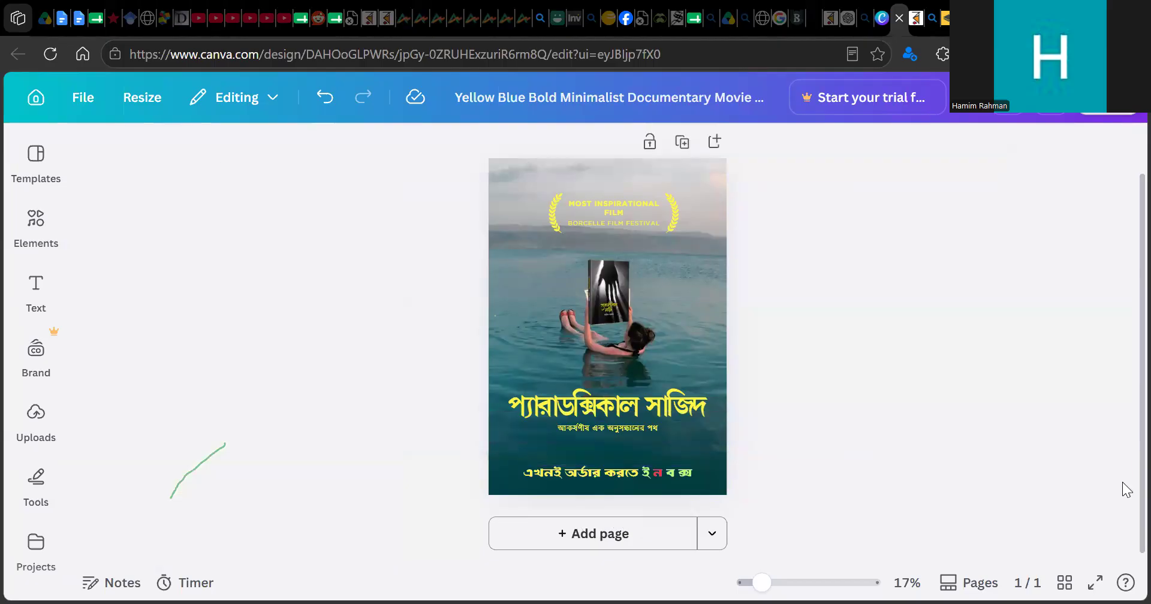
- Replace the award badge headline "MOST INSPIRATIONAL FILM" with "রকমারি বর্ষসেরা বই"
{"action": "scroll", "coordinate": [779, 361], "scroll_direction": "up", "scroll_amount": 2}
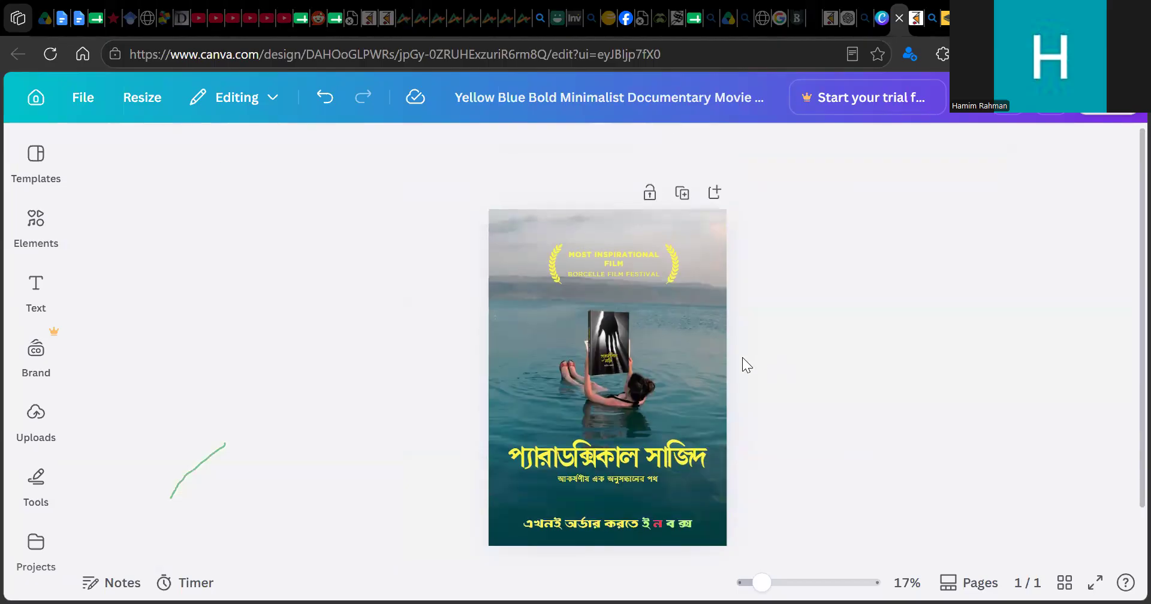
{"action": "left_click", "coordinate": [611, 255]}
{"action": "left_click", "coordinate": [612, 254]}
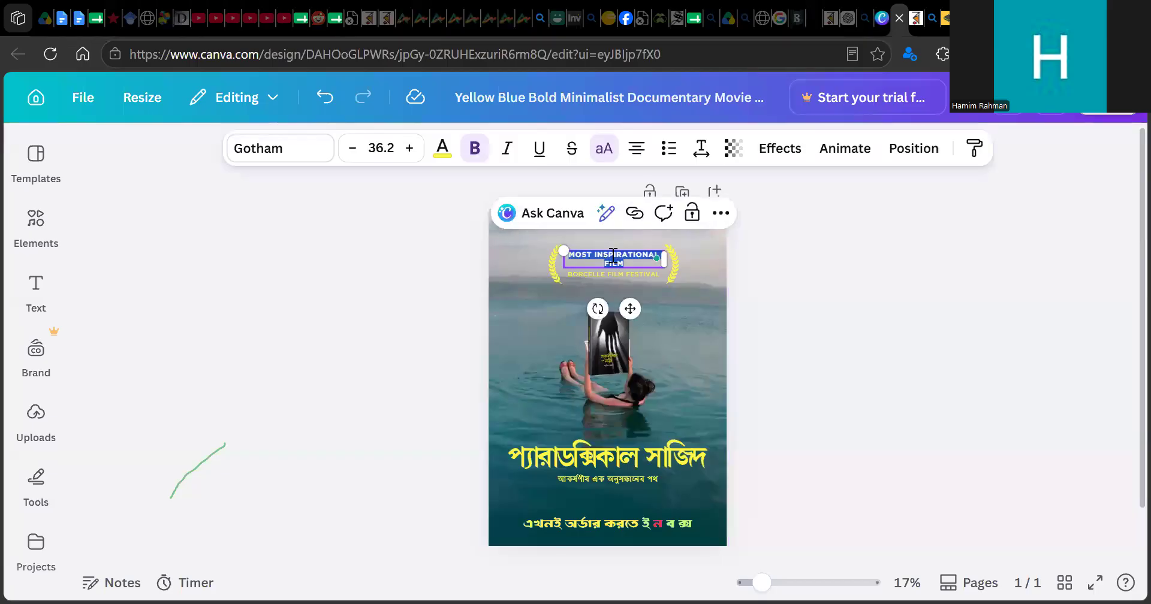
{"action": "type", "text": "রকমারি"}
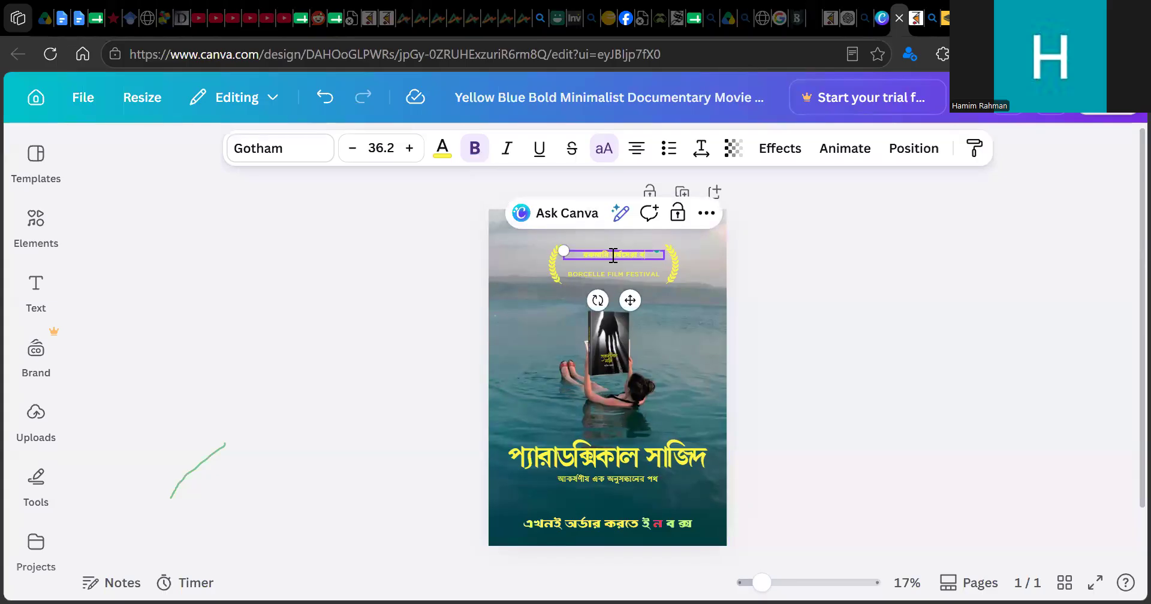
{"action": "type", "text": "ই"}
- Replace the badge's second line "BORCELLE FILM FESTIVAL" with "নতুন এডিশনে পাওয়া যাচ্ছে"
{"action": "double_click", "coordinate": [628, 275]}
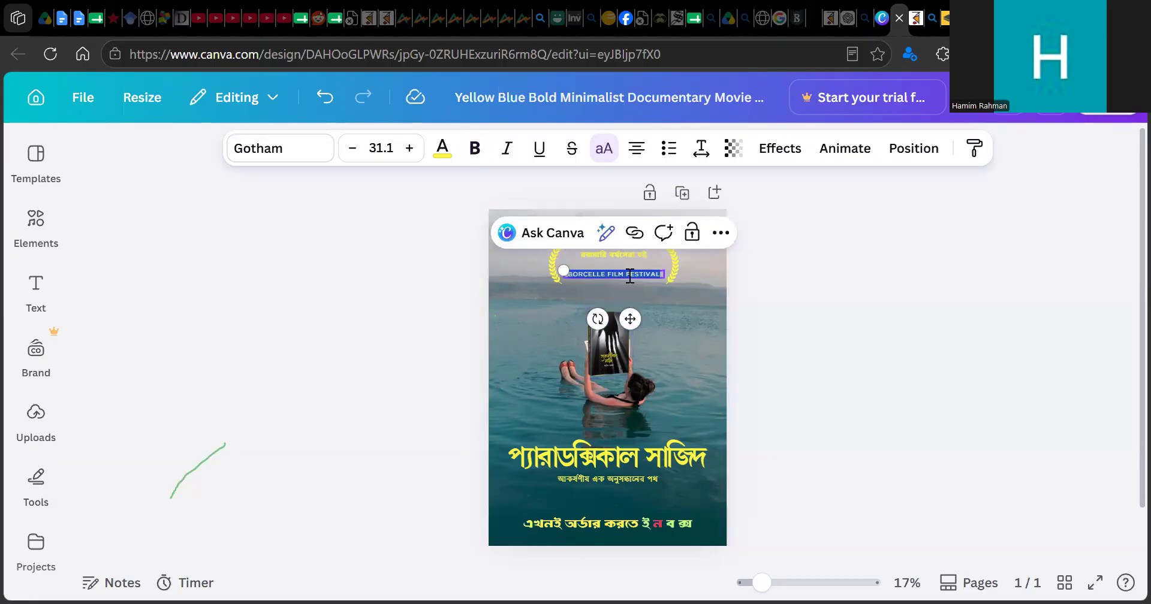
{"action": "type", "text": "ন"}
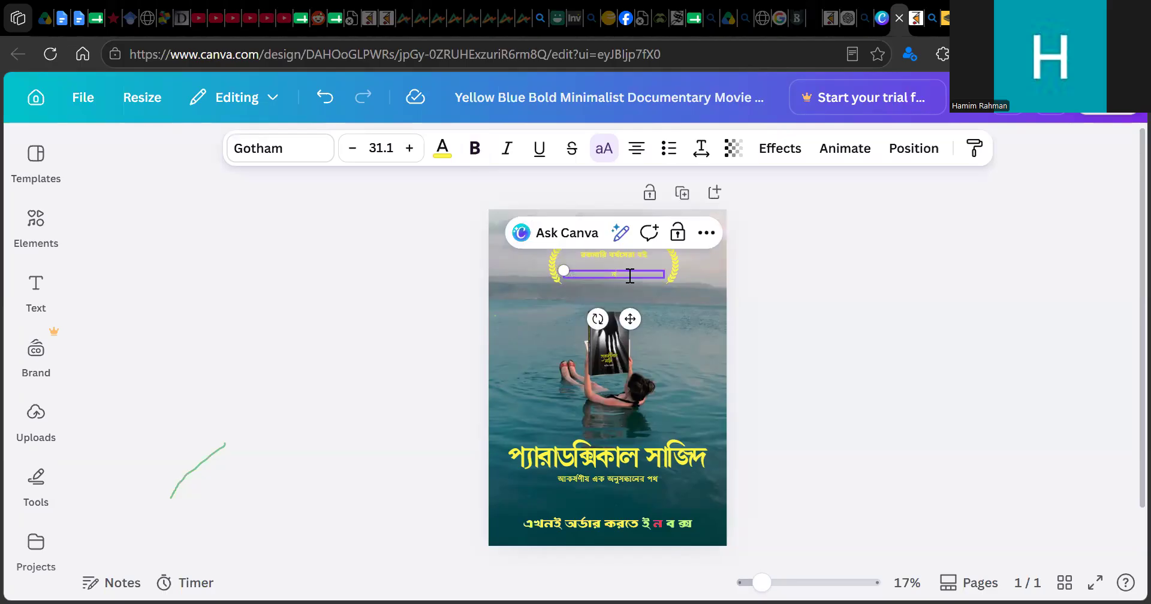
{"action": "type", "text": "তুন এডিশন আ"}
{"action": "type", "text": "ওয়া যাচ্ছে"}
{"action": "left_click", "coordinate": [808, 373]}
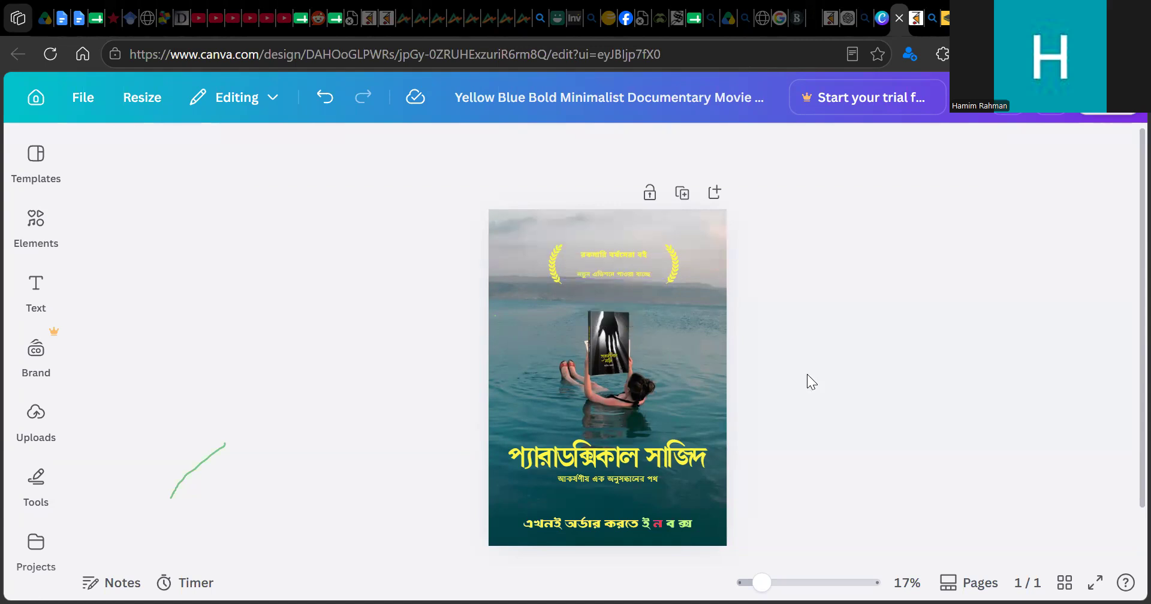
- Set both badge text lines in the Hind Siliguri font and enlarge them slightly to fill the space between the laurels
{"action": "left_click", "coordinate": [618, 255]}
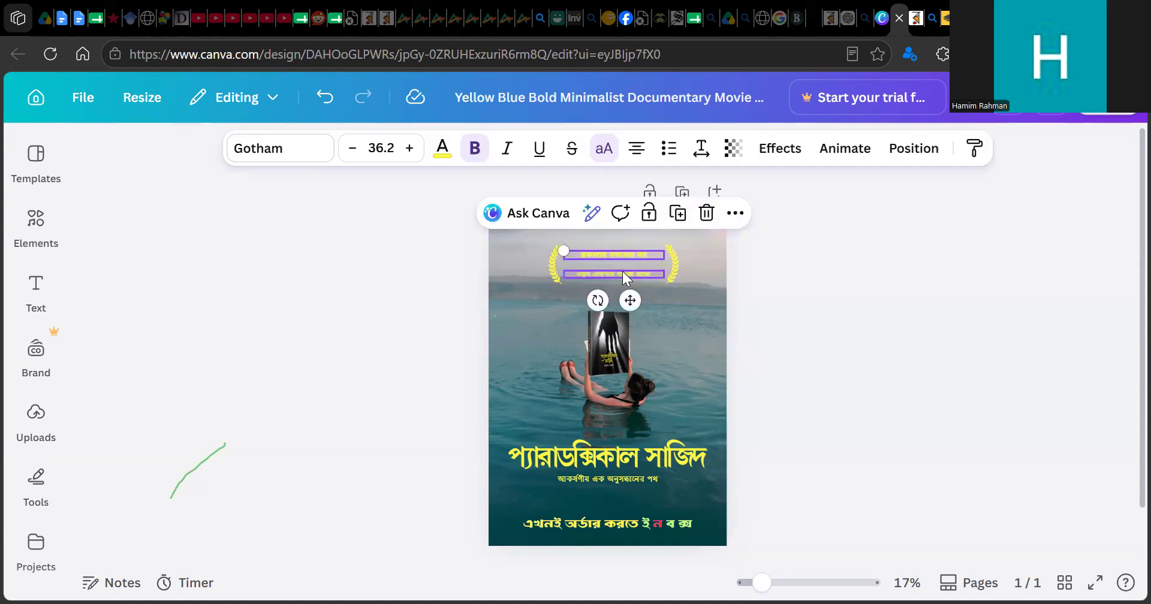
{"action": "left_click", "coordinate": [622, 271], "text": "shift"}
{"action": "left_click", "coordinate": [407, 148]}
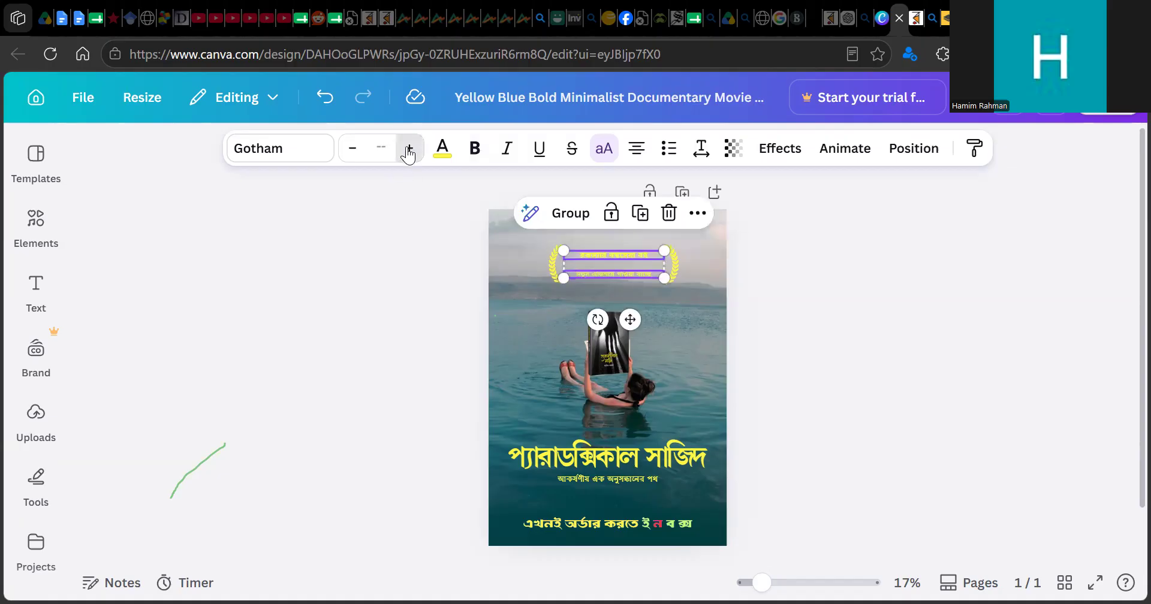
{"action": "left_click", "coordinate": [293, 150]}
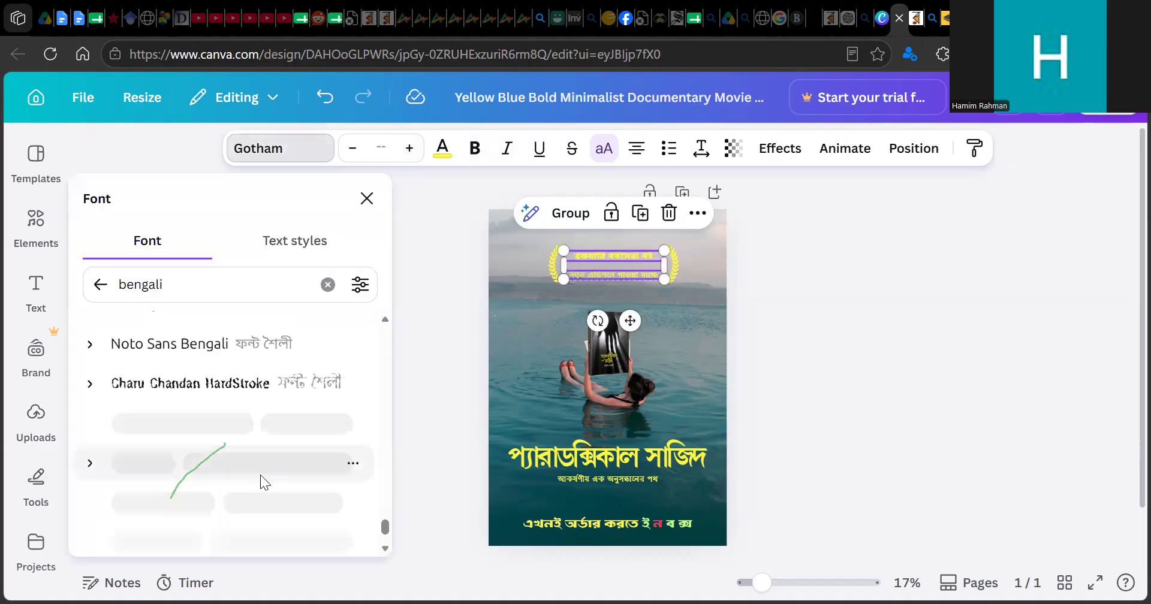
{"action": "left_click", "coordinate": [275, 376]}
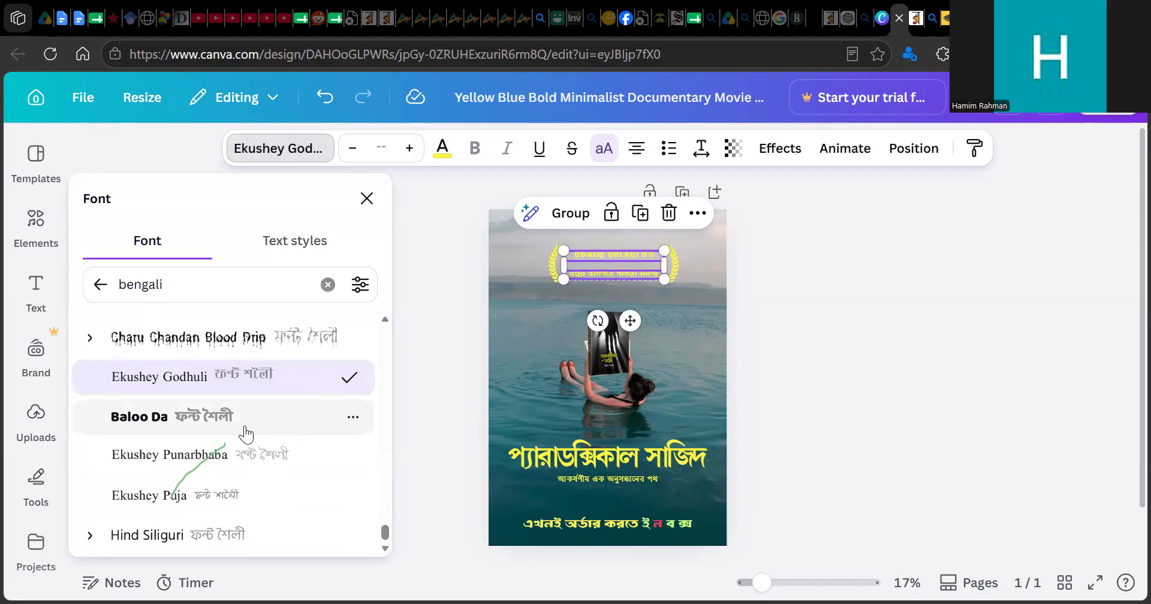
{"action": "left_click", "coordinate": [241, 423]}
{"action": "left_click", "coordinate": [276, 455]}
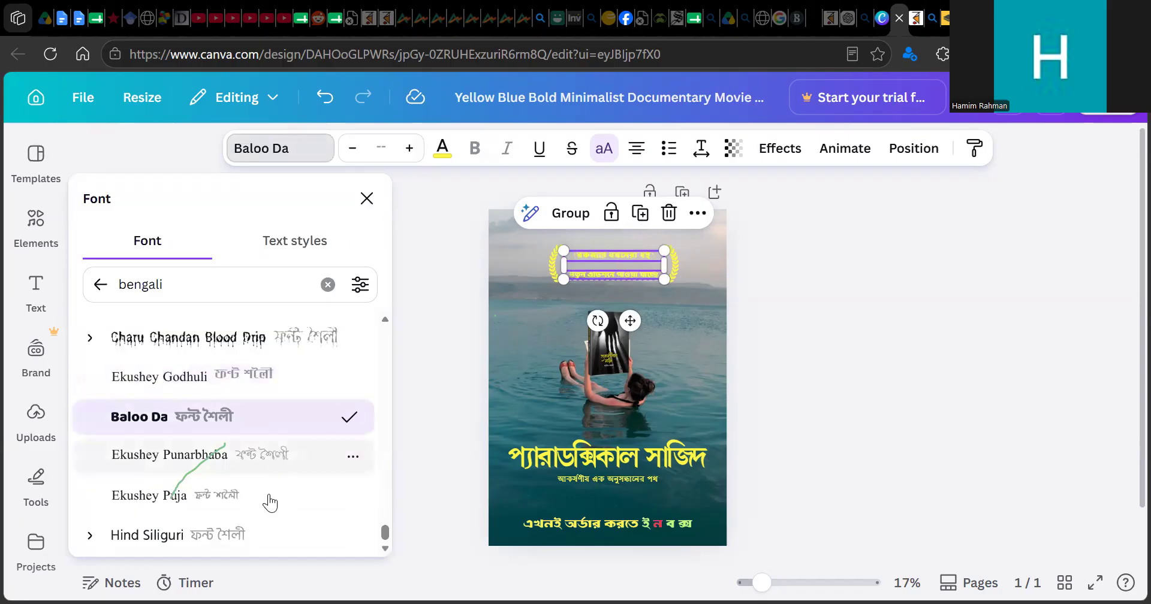
{"action": "left_click", "coordinate": [250, 542]}
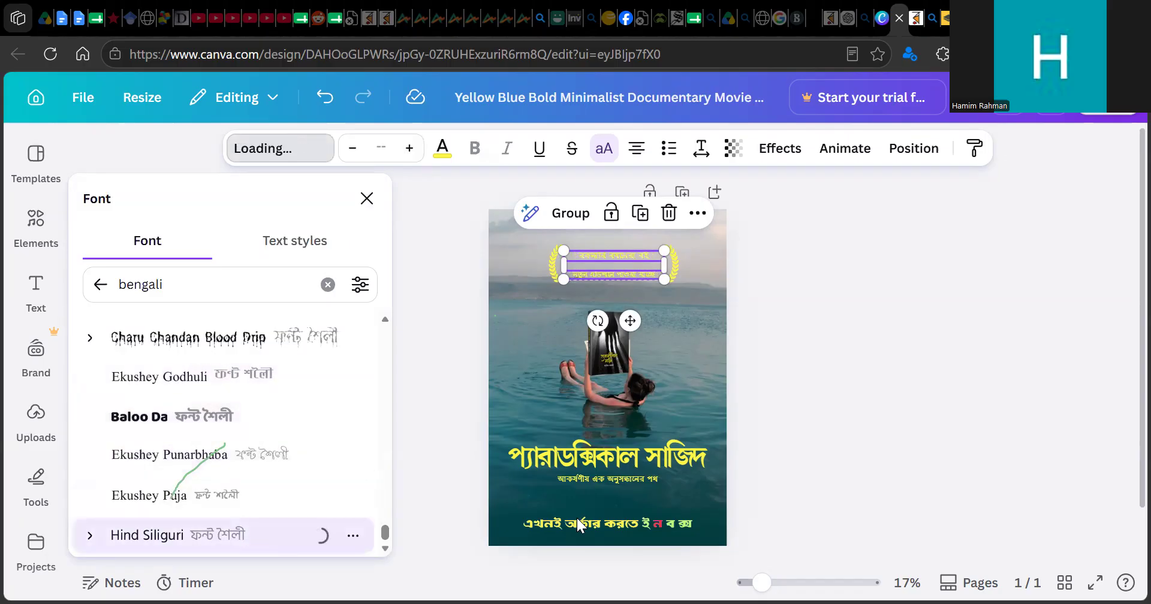
{"action": "scroll", "coordinate": [325, 454], "scroll_direction": "up", "scroll_amount": 2}
{"action": "scroll", "coordinate": [325, 454], "scroll_direction": "up", "scroll_amount": 4}
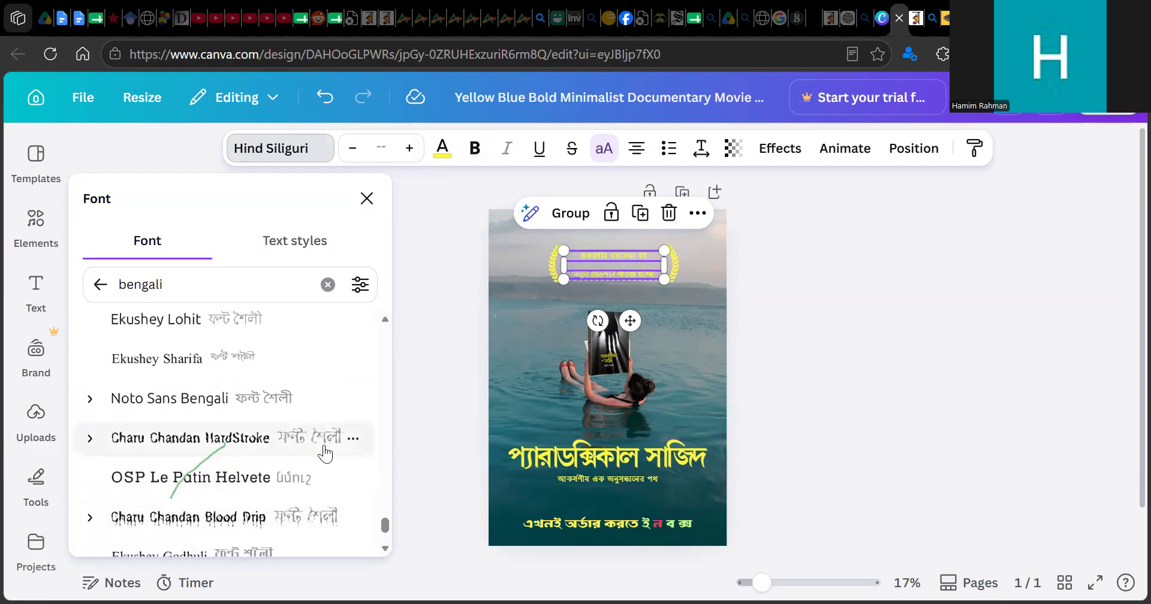
{"action": "left_click", "coordinate": [676, 264]}
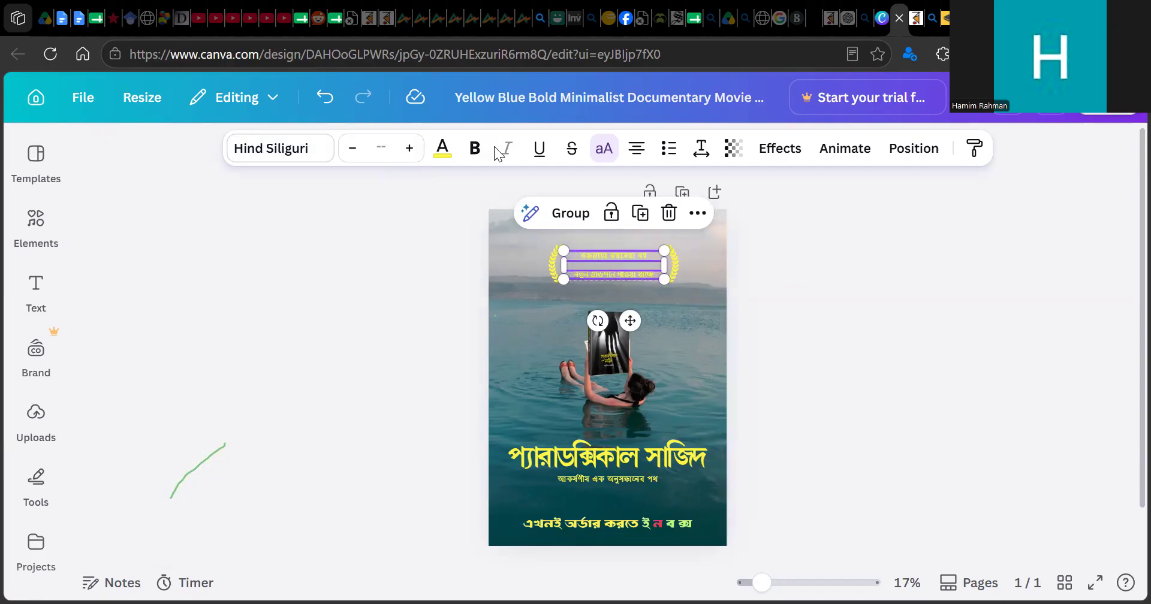
{"action": "left_click", "coordinate": [416, 152]}
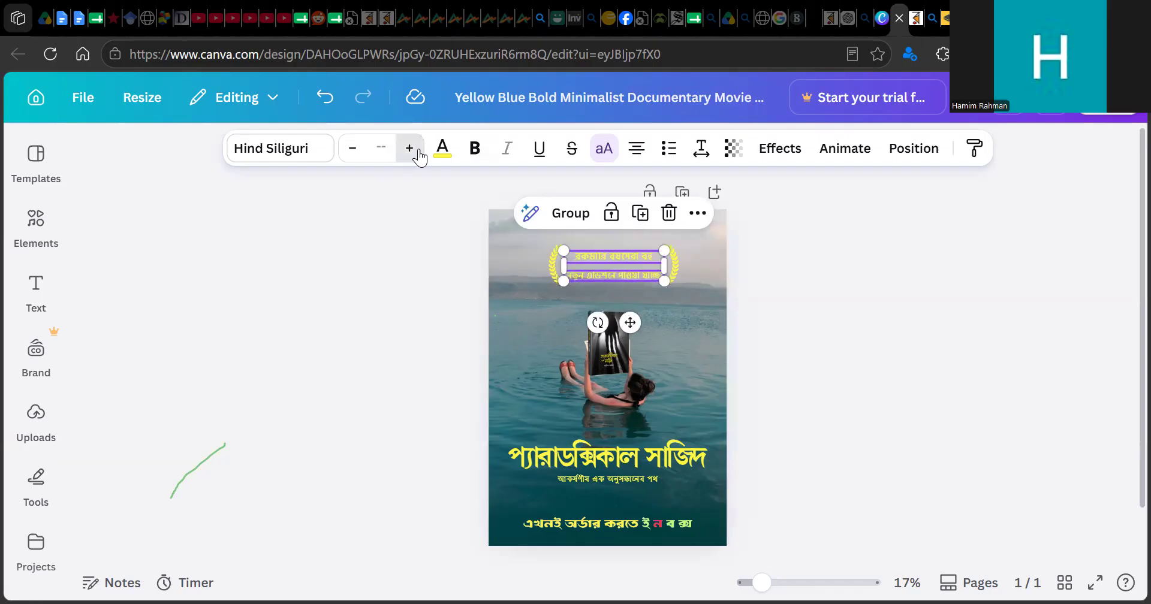
{"action": "left_click", "coordinate": [893, 283]}
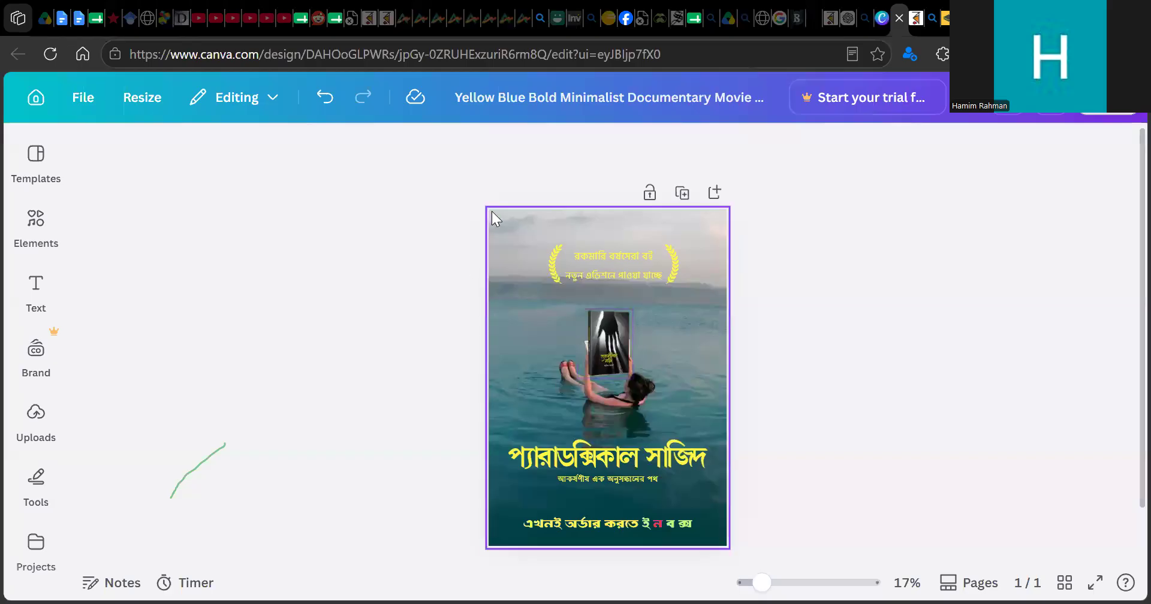
{"action": "left_click", "coordinate": [1116, 106]}
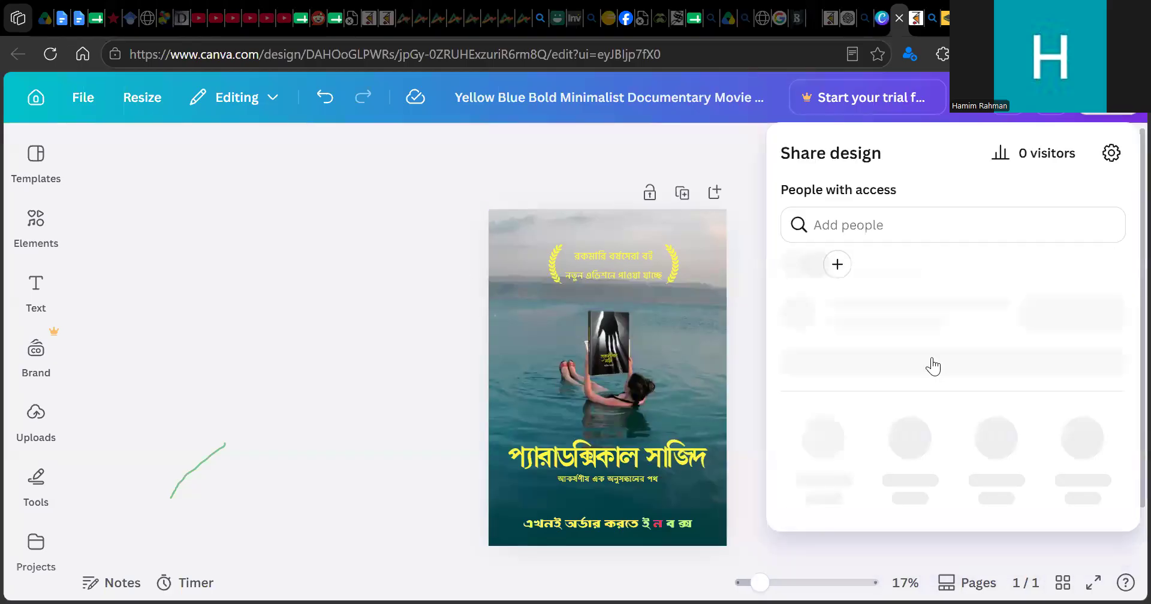
{"action": "scroll", "coordinate": [923, 467], "scroll_direction": "down", "scroll_amount": 3}
{"action": "left_click", "coordinate": [821, 384]}
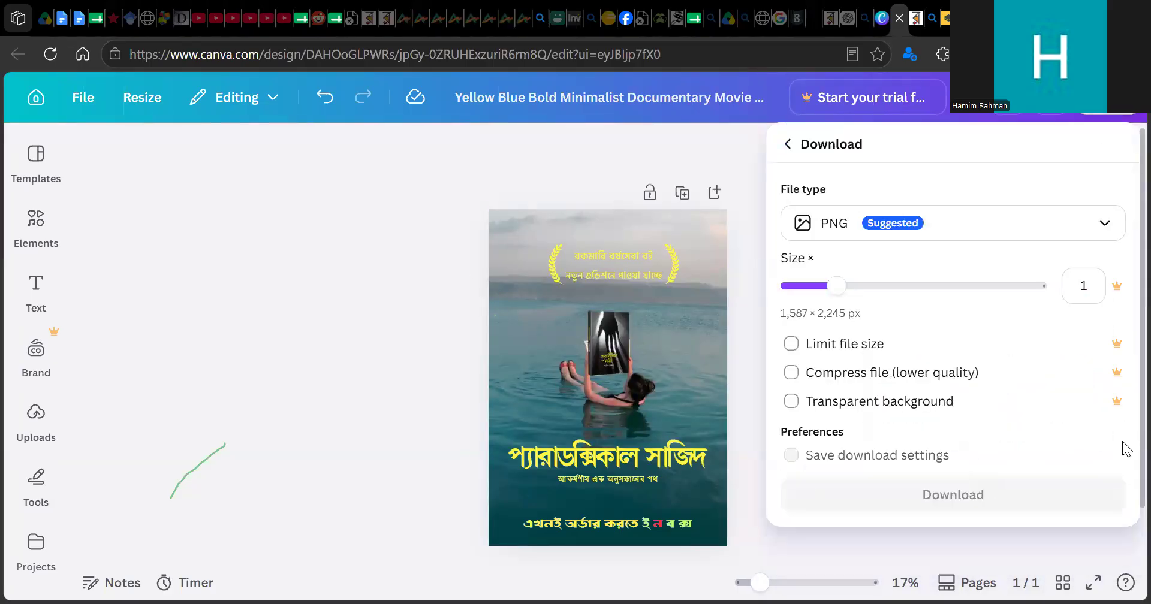
{"action": "left_click", "coordinate": [948, 494]}
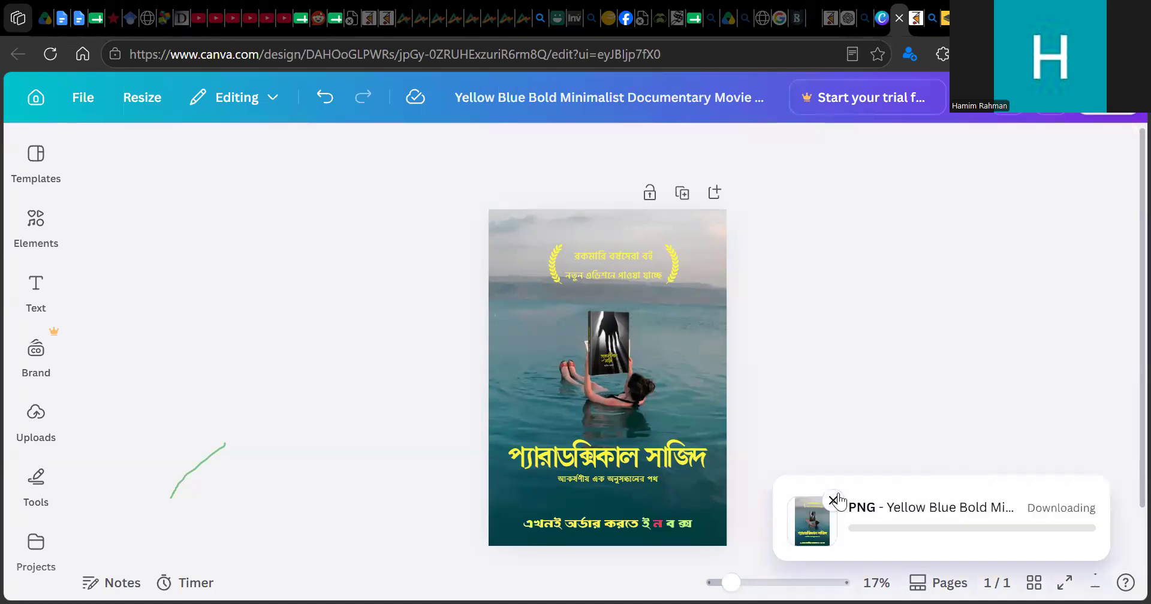
{"action": "left_click", "coordinate": [834, 500]}
- Check the finished poster up close and download it as a PNG
{"action": "left_click", "coordinate": [501, 278]}
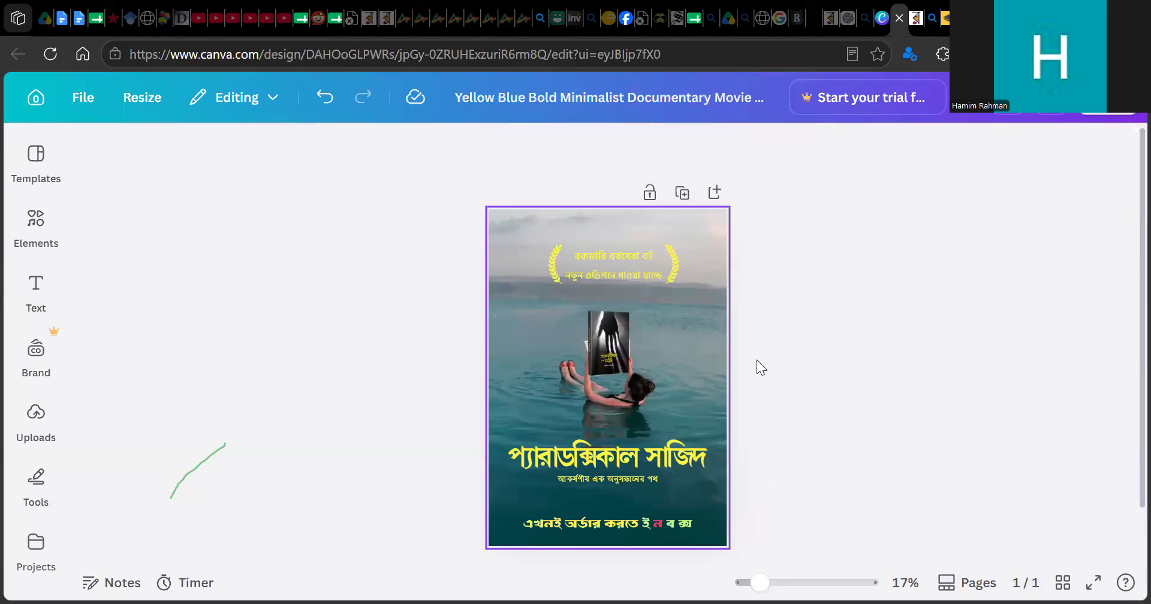
{"action": "scroll", "coordinate": [757, 360], "scroll_direction": "up", "scroll_amount": 3}
{"action": "scroll", "coordinate": [761, 356], "scroll_direction": "down", "scroll_amount": 2}
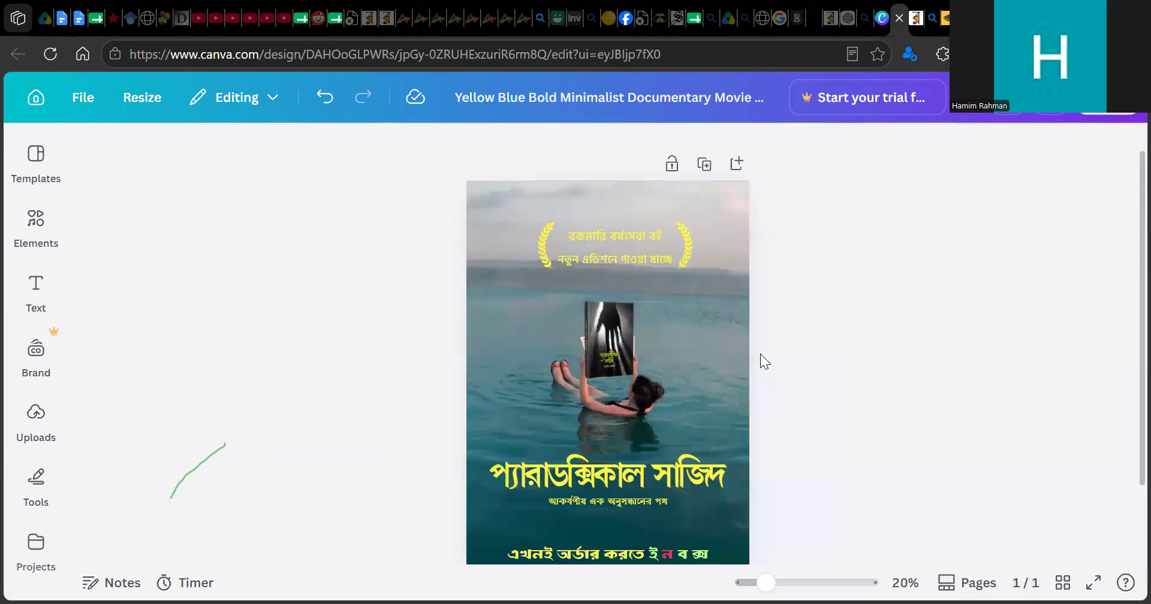
{"action": "scroll", "coordinate": [816, 324], "scroll_direction": "up", "scroll_amount": 1}
{"action": "scroll", "coordinate": [816, 332], "scroll_direction": "down", "scroll_amount": 2}
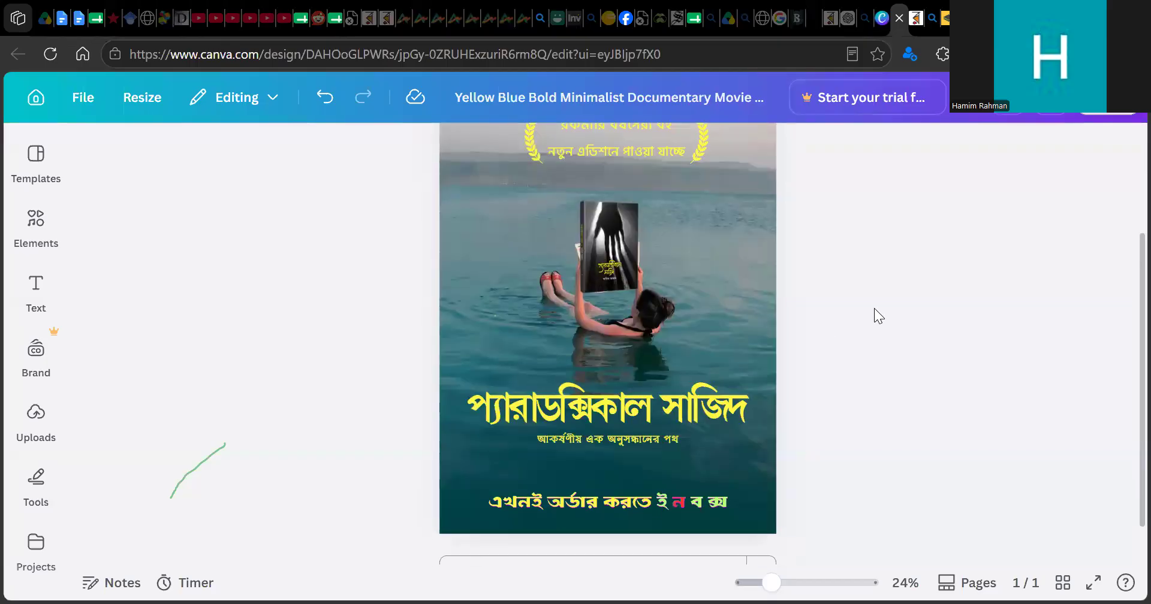
{"action": "scroll", "coordinate": [904, 300], "scroll_direction": "up", "scroll_amount": 2}
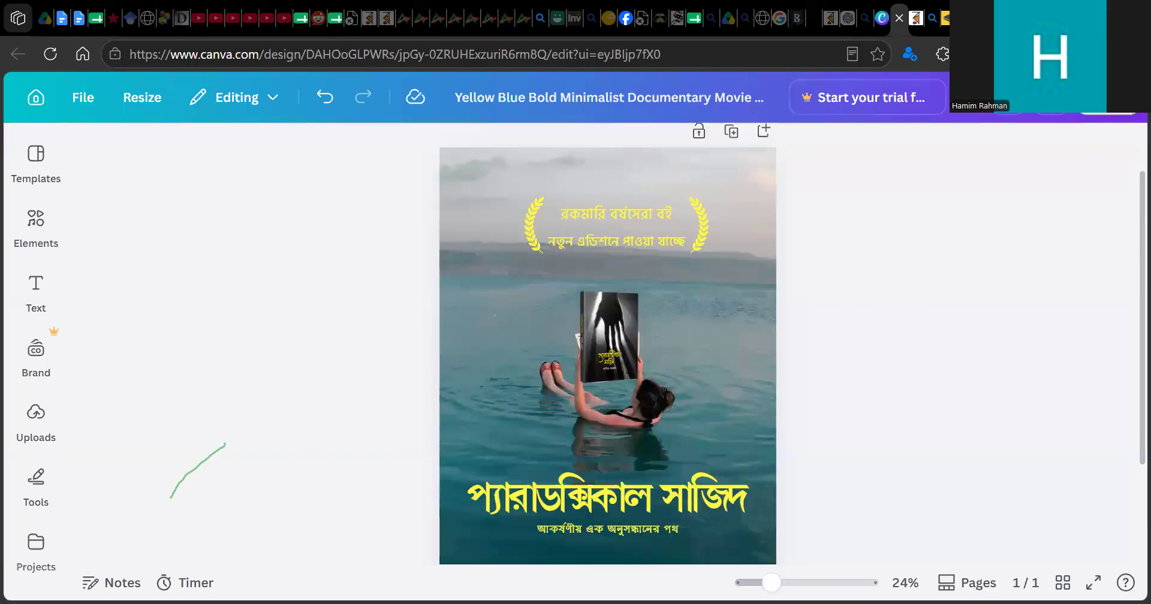
{"action": "left_click", "coordinate": [1108, 103]}
{"action": "scroll", "coordinate": [935, 533], "scroll_direction": "down", "scroll_amount": 3}
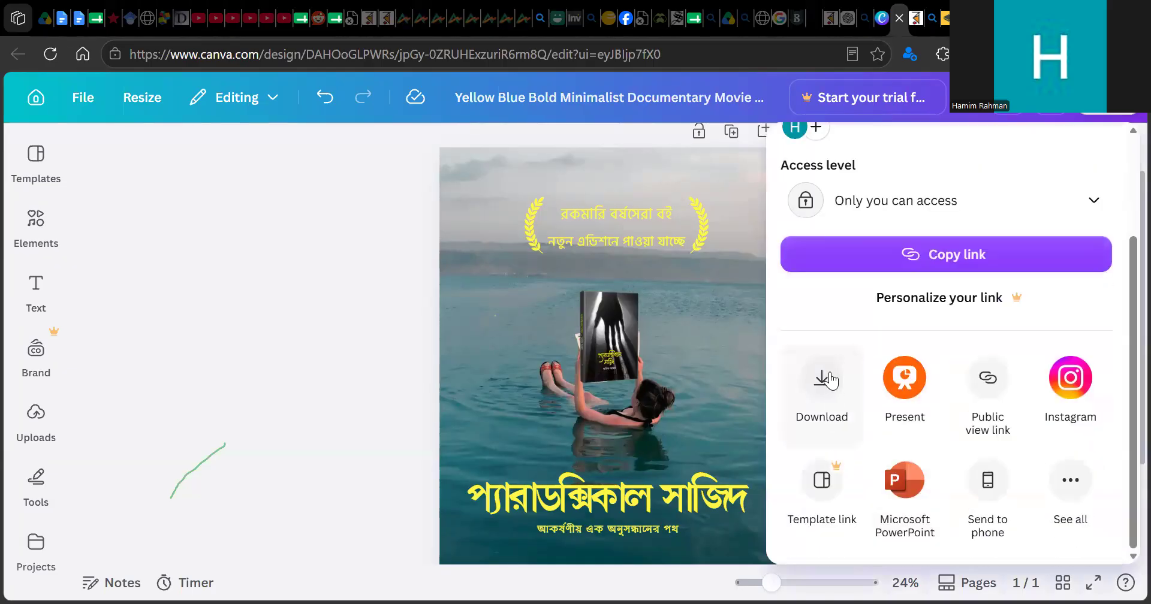
{"action": "left_click", "coordinate": [830, 379]}
{"action": "left_click", "coordinate": [975, 494]}
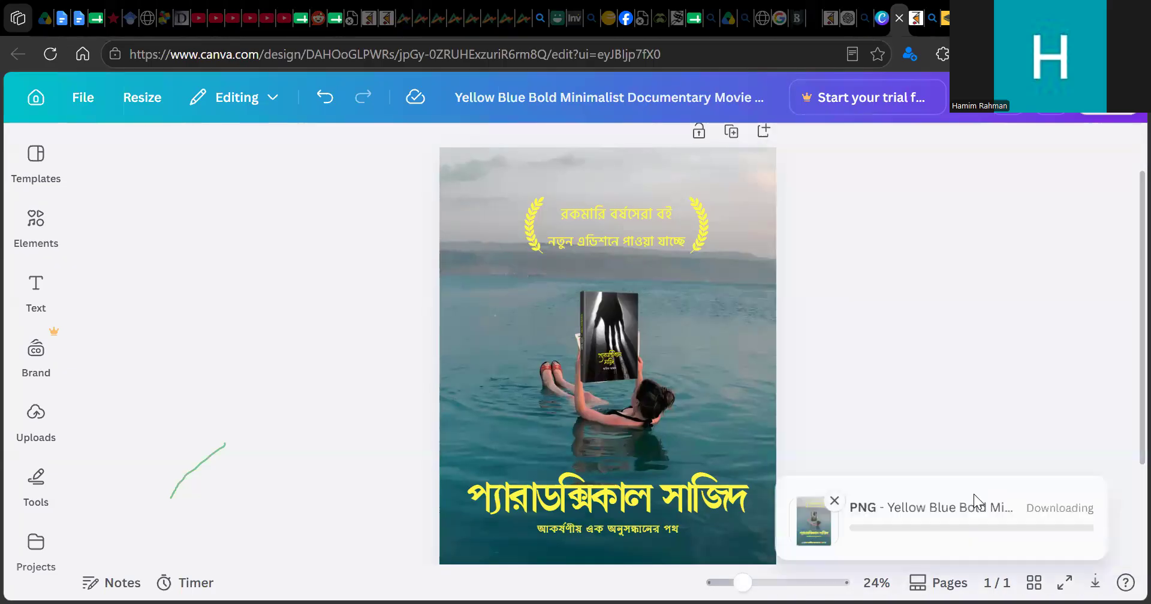
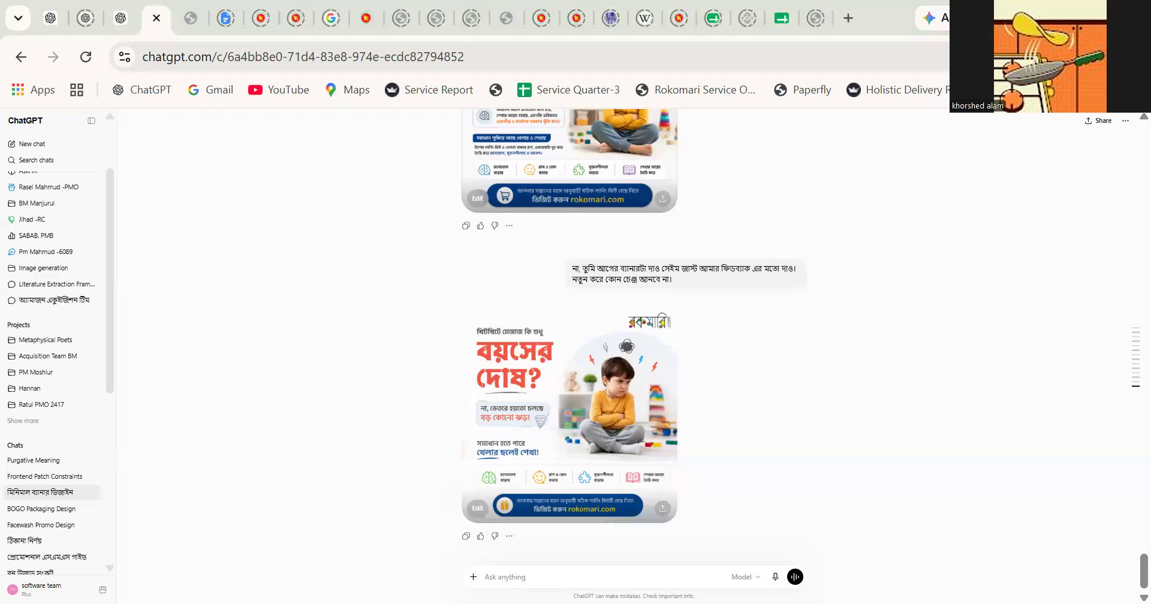
- Switch to ChatGPT and attach the poster image "paradoxical-sajid-original-imahe97f7my6av4f-removebg-preview" from the Pictures folder to the chat
{"action": "left_click", "coordinate": [474, 577]}
{"action": "key", "text": "Escape"}
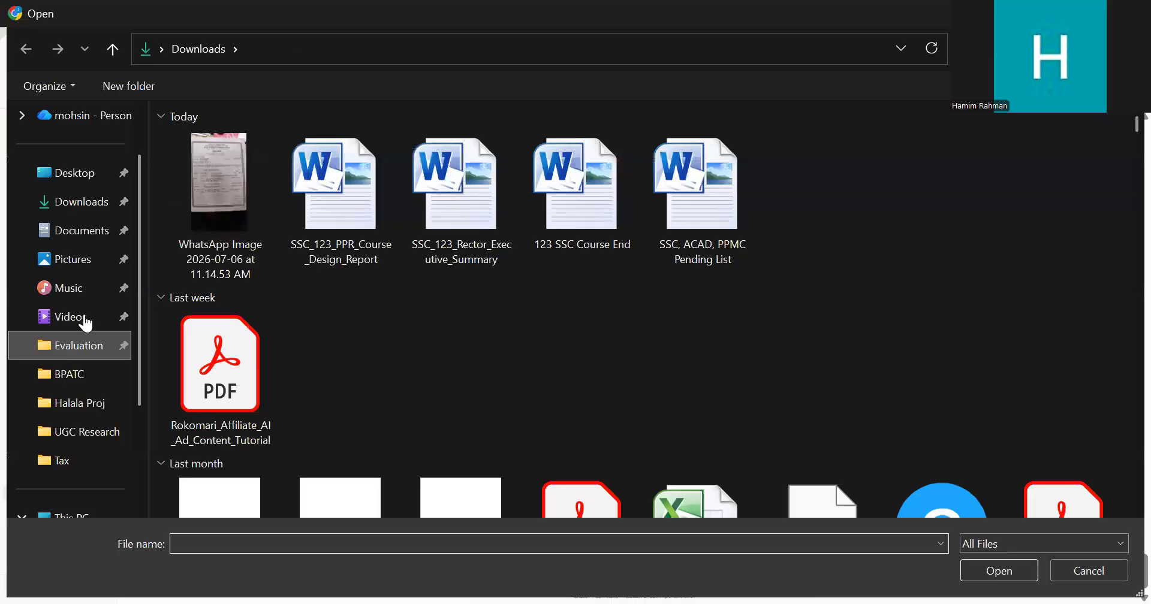
{"action": "left_click", "coordinate": [66, 346]}
{"action": "left_click", "coordinate": [57, 230]}
{"action": "left_click", "coordinate": [90, 258]}
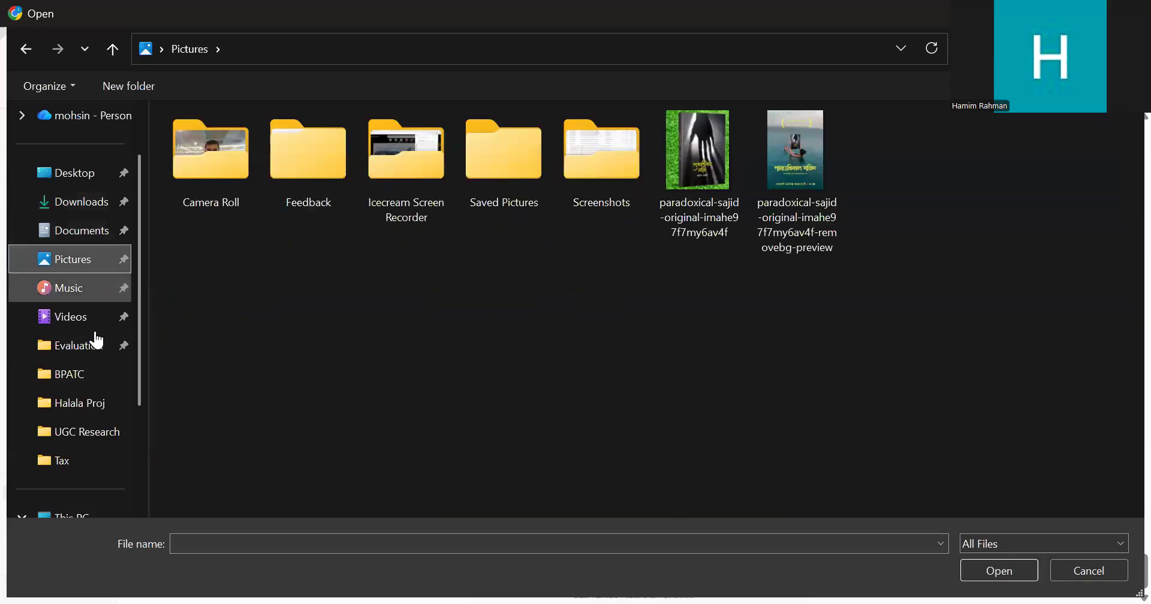
{"action": "scroll", "coordinate": [84, 288], "scroll_direction": "up", "scroll_amount": 1}
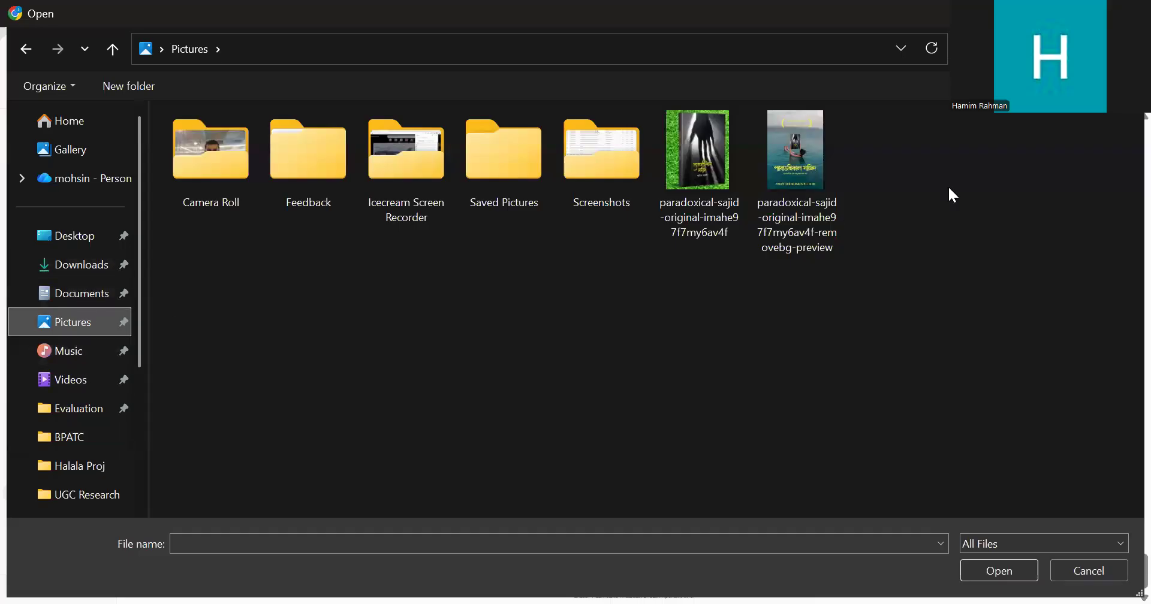
{"action": "left_click", "coordinate": [827, 192]}
{"action": "left_click", "coordinate": [1016, 574]}
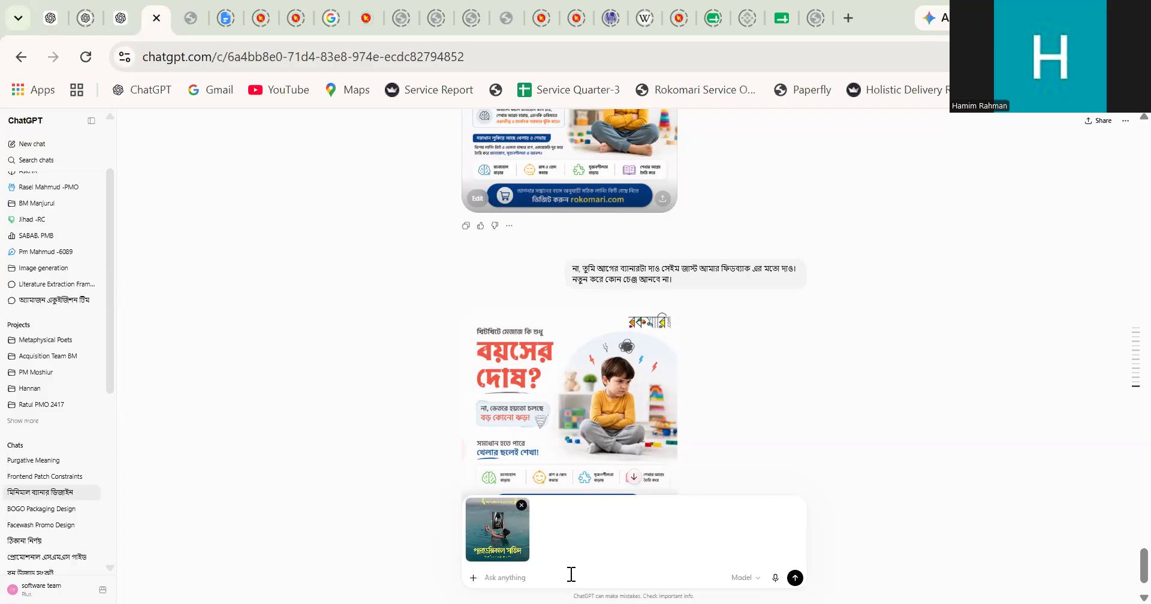
- Send the attached poster with the prompt "please adjust the book in the floating persons hand properly"
{"action": "type", "text": "please adjust the book in the floating persons hand properly"}
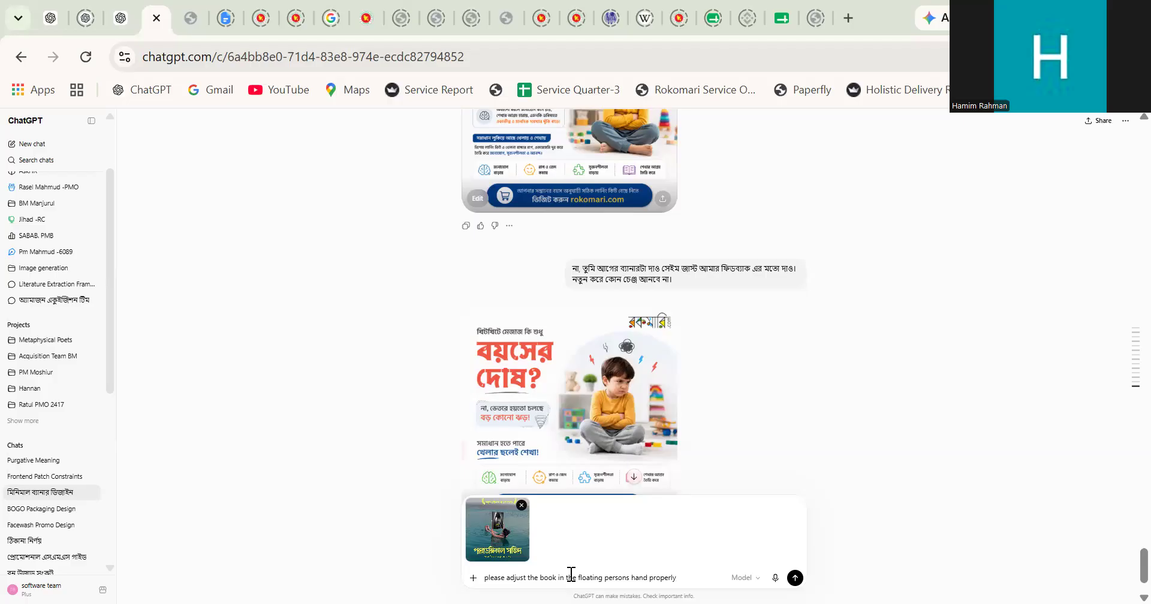
{"action": "key", "text": "Return"}
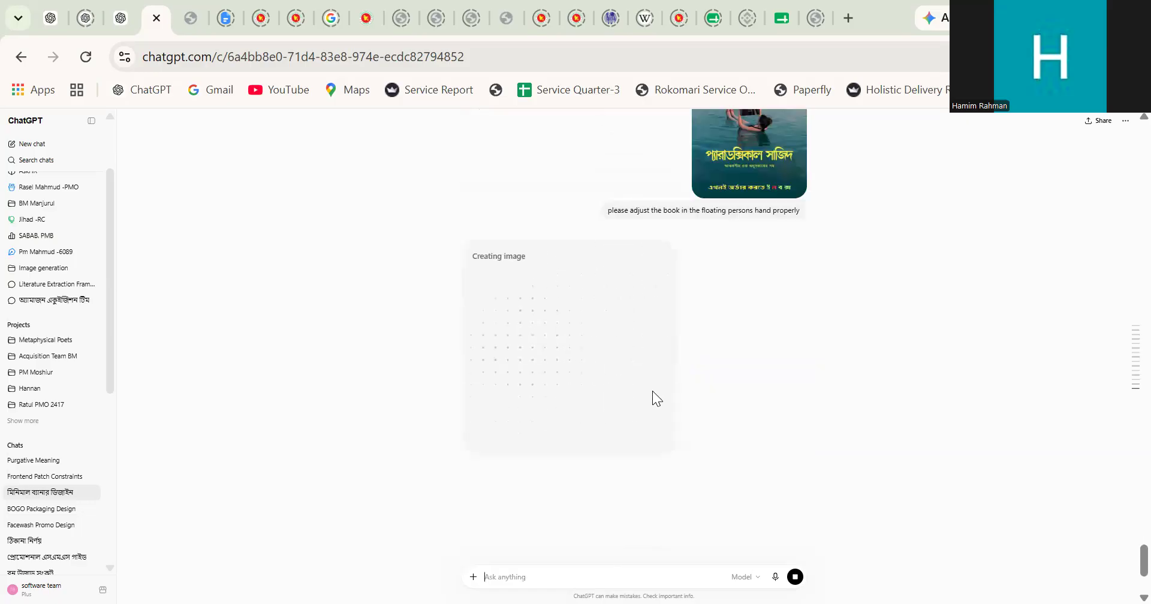
{"action": "scroll", "coordinate": [703, 333], "scroll_direction": "up", "scroll_amount": 5}
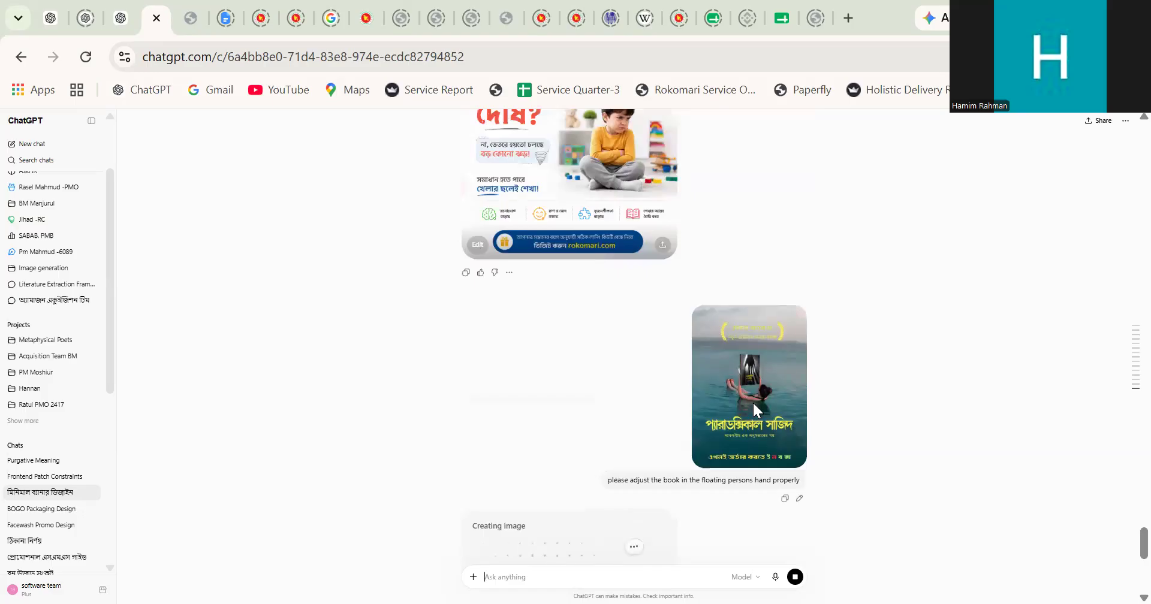
{"action": "scroll", "coordinate": [754, 409], "scroll_direction": "down", "scroll_amount": 5}
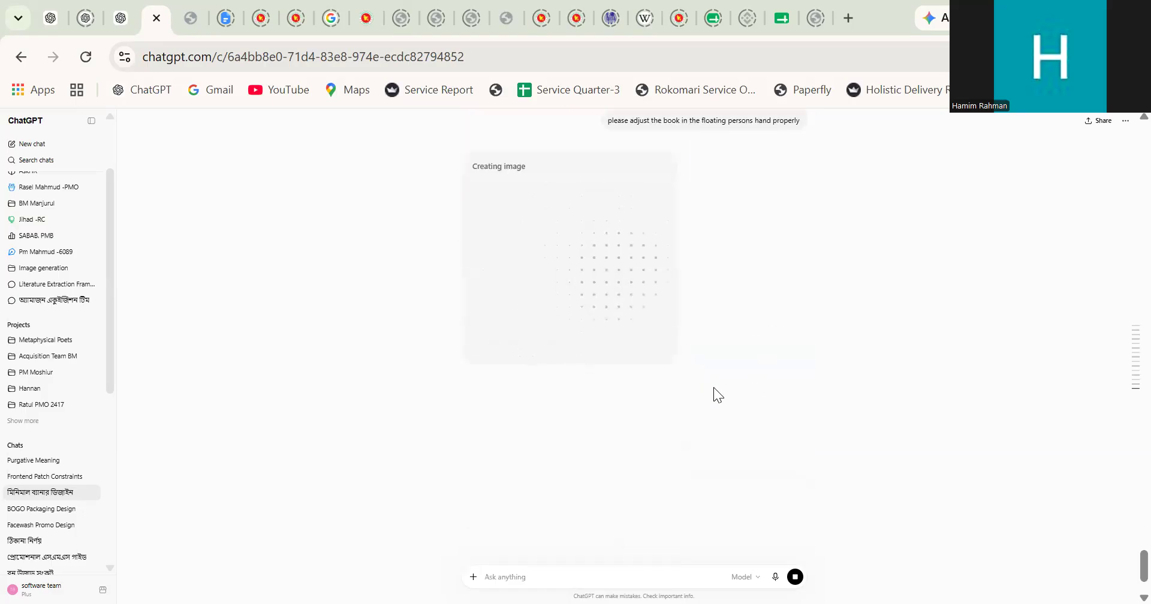
- View the attached original poster enlarged to examine how the book sits in the floating person's hands, and close the preview
{"action": "scroll", "coordinate": [753, 350], "scroll_direction": "up", "scroll_amount": 5}
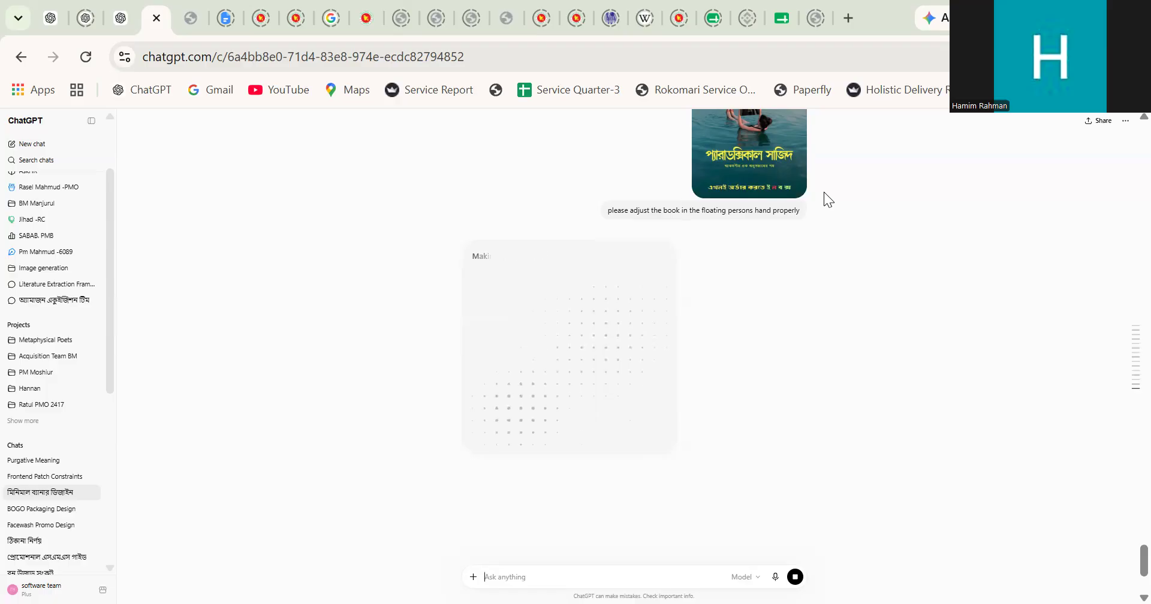
{"action": "scroll", "coordinate": [952, 235], "scroll_direction": "up", "scroll_amount": 2}
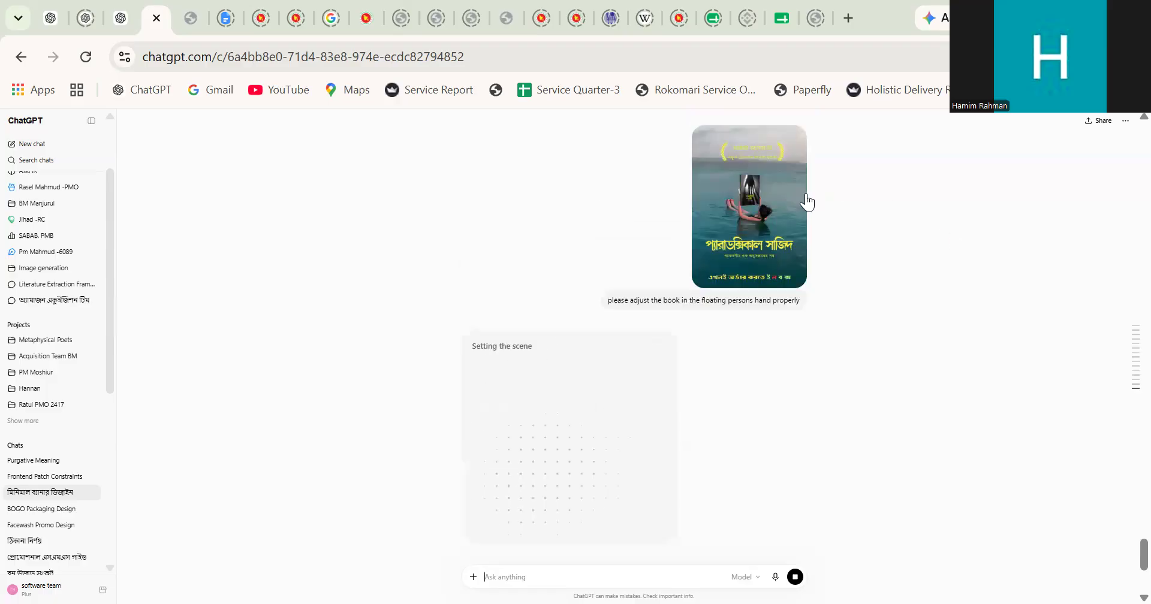
{"action": "left_click", "coordinate": [736, 225]}
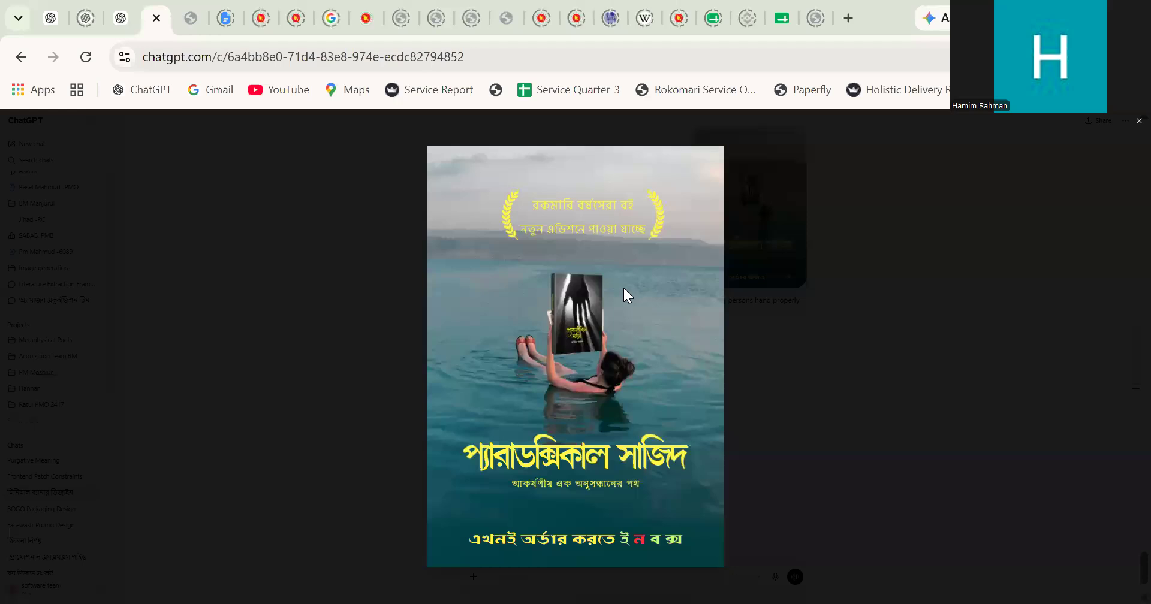
{"action": "left_click", "coordinate": [1126, 120]}
{"action": "scroll", "coordinate": [882, 332], "scroll_direction": "down", "scroll_amount": 1}
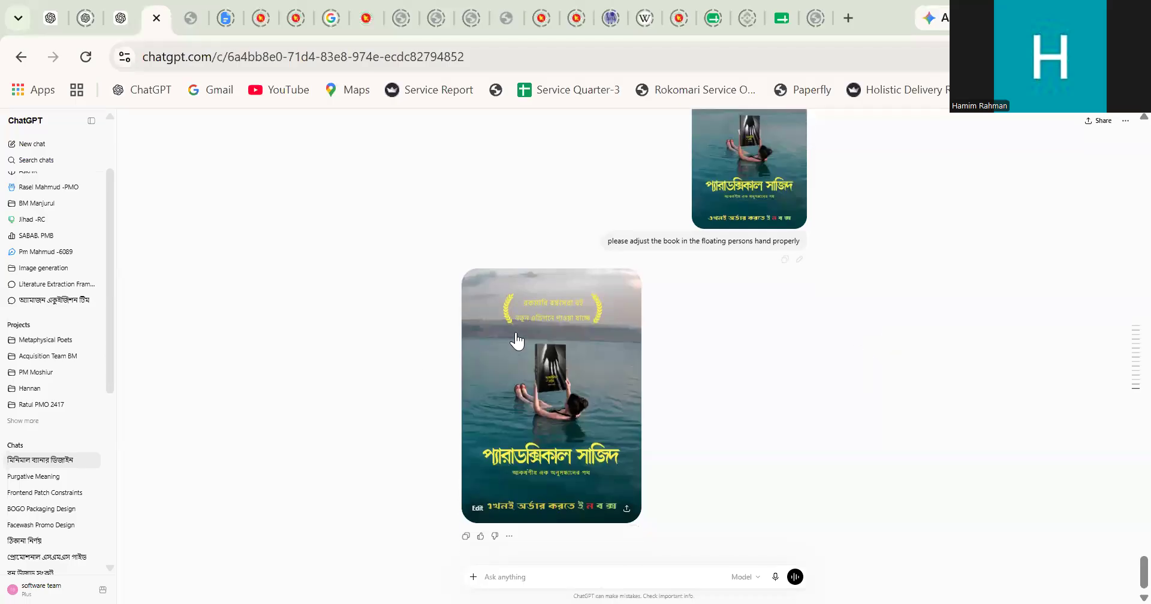
- Inspect the generated poster in full view and save it as a PNG image in the Pictures folder under the suggested name
{"action": "left_click", "coordinate": [606, 371]}
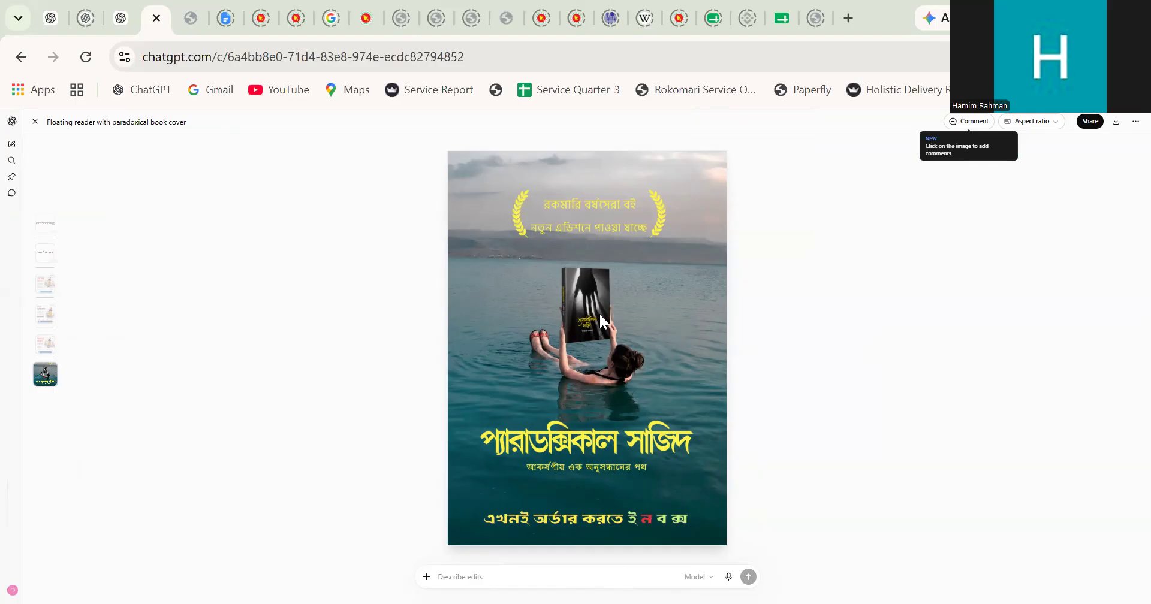
{"action": "scroll", "coordinate": [599, 315], "scroll_direction": "up", "scroll_amount": 6}
{"action": "scroll", "coordinate": [644, 360], "scroll_direction": "down", "scroll_amount": 2}
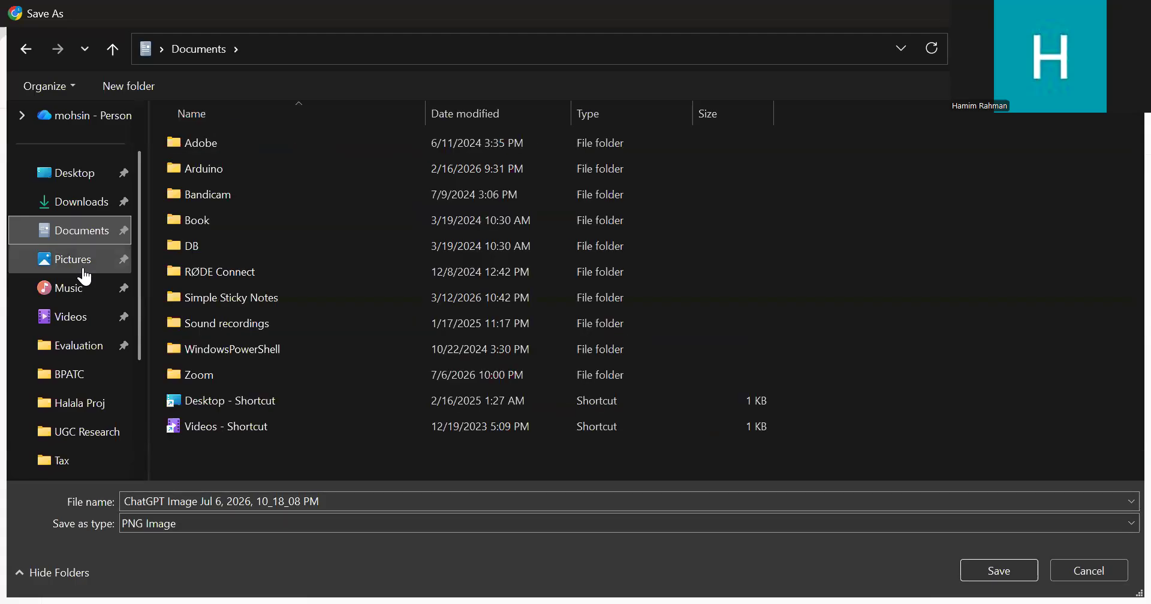
{"action": "left_click", "coordinate": [78, 267]}
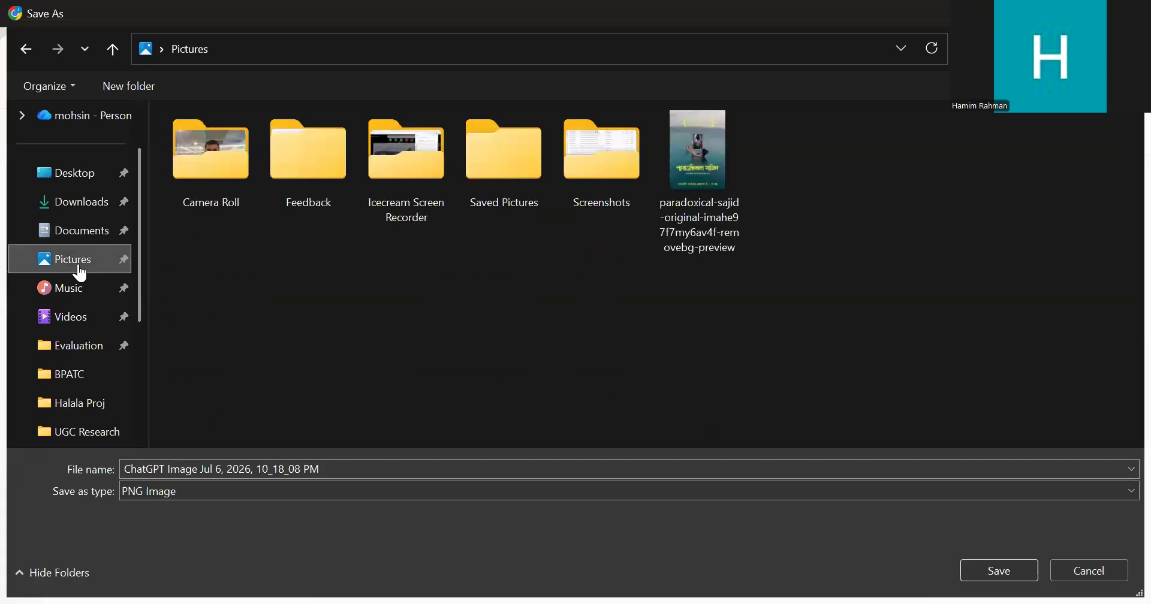
{"action": "left_click", "coordinate": [1015, 575]}
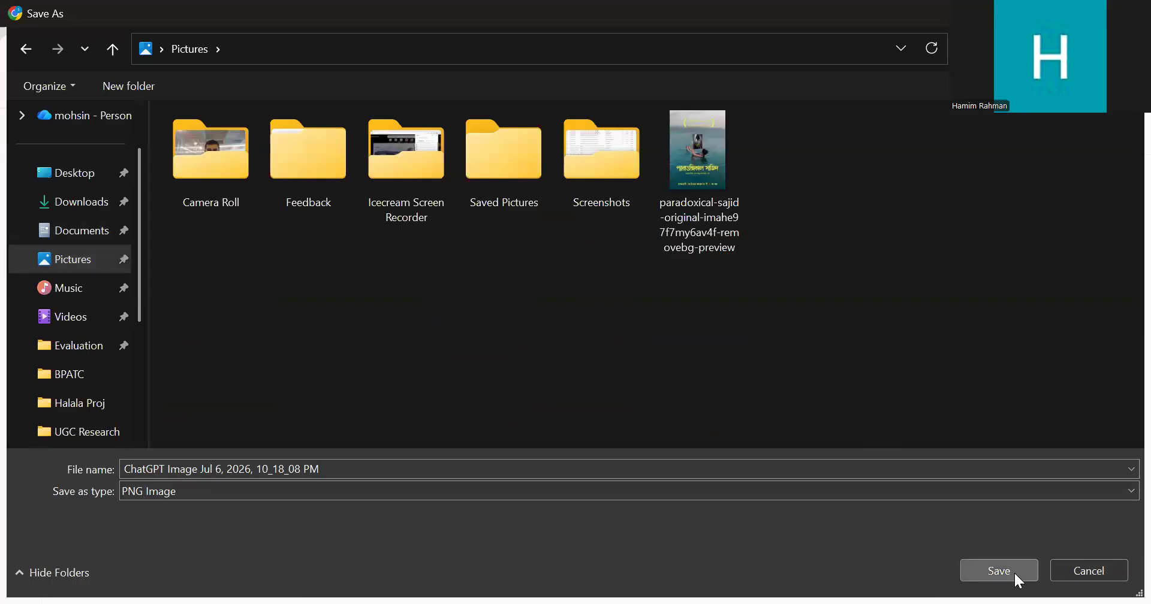